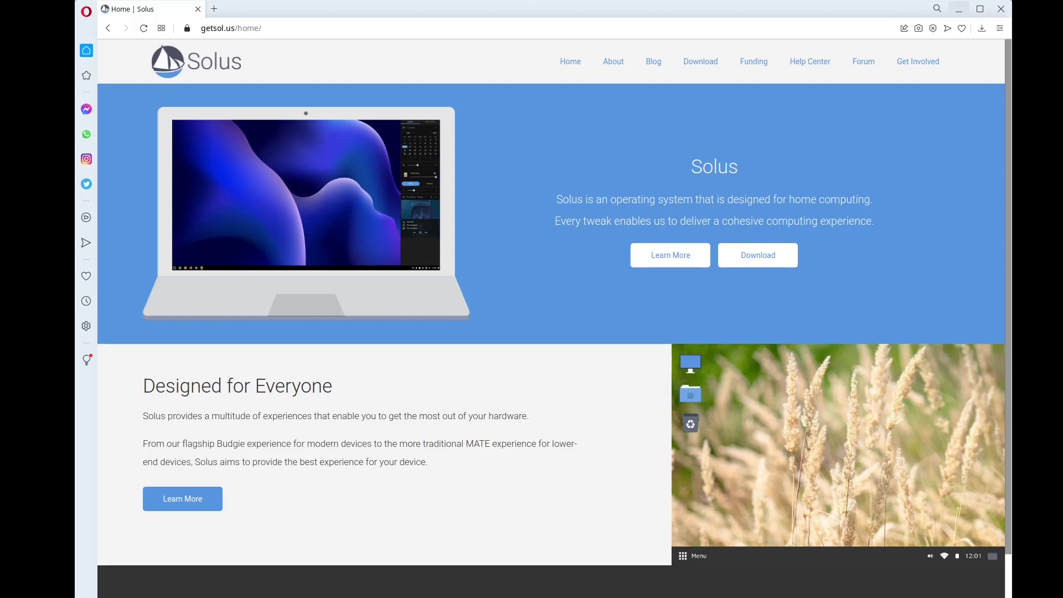
# - Open the Solus download page in Opera, then switch to the running Solus VirtualBox VM
pyautogui.click(696, 62)
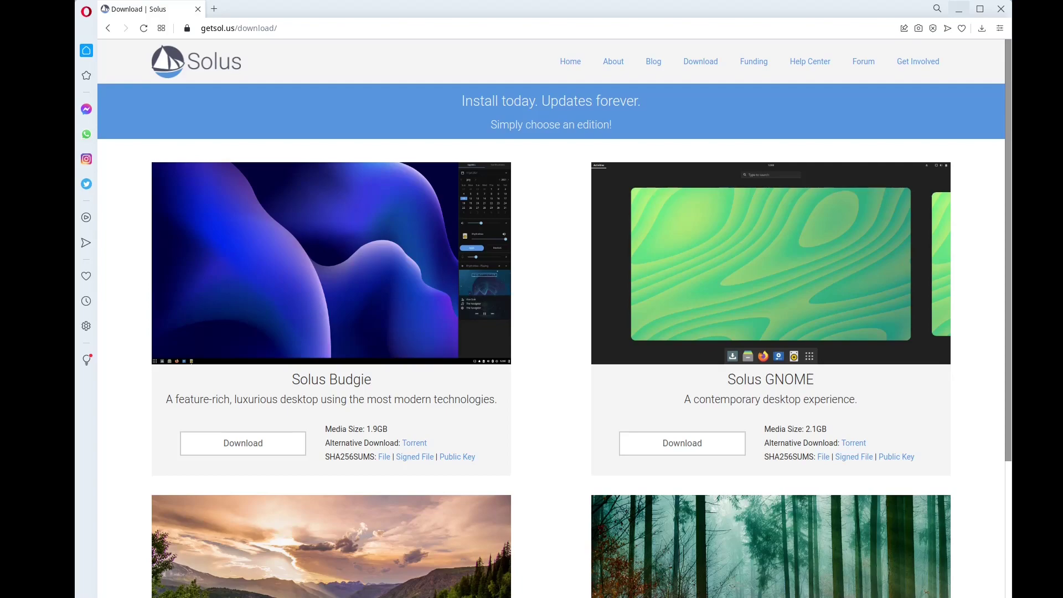
pyautogui.hotkey('alt', 'Tab')
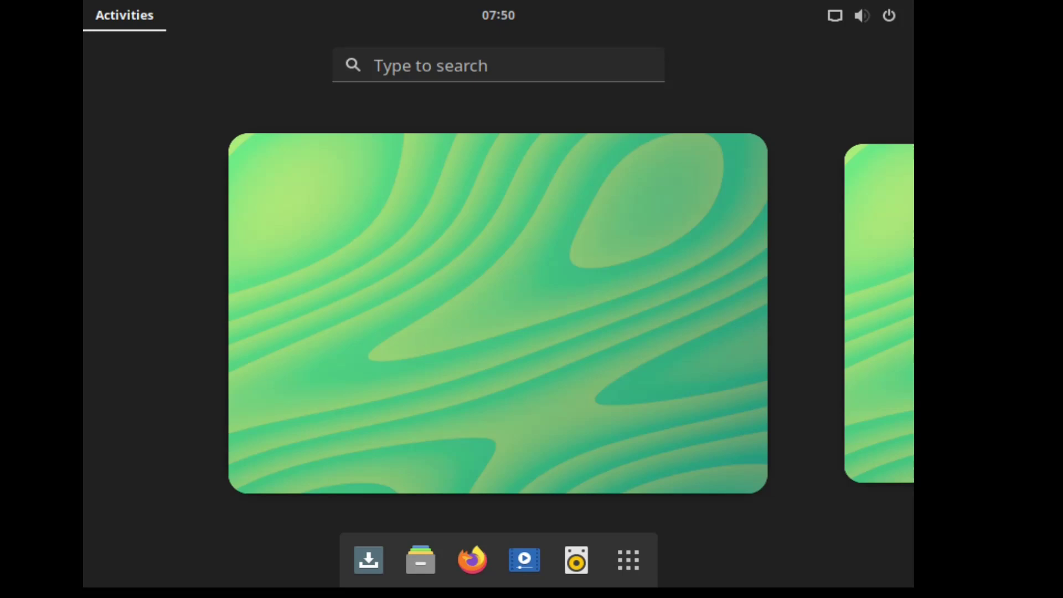
# - Browse the full application grid in the Activities overview
pyautogui.click(407, 334)
pyautogui.click(142, 19)
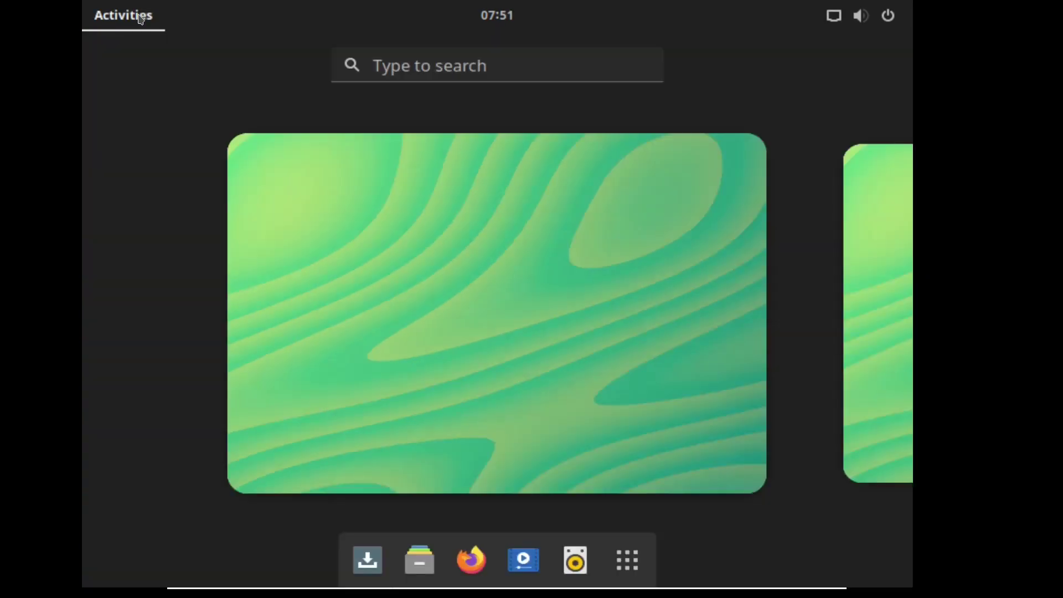
pyautogui.click(628, 552)
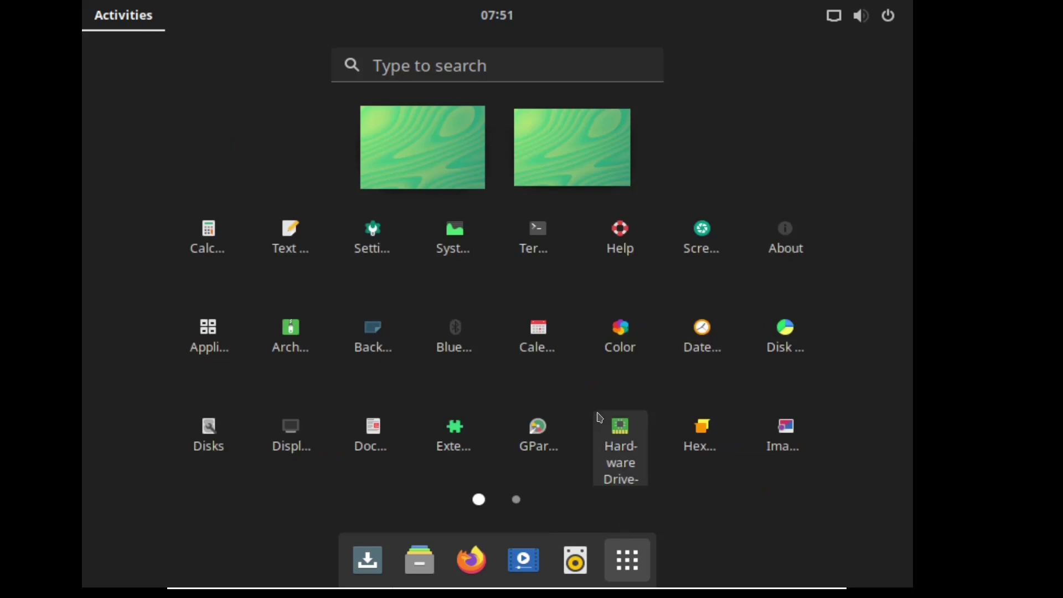
pyautogui.scroll(-1, 587, 392)
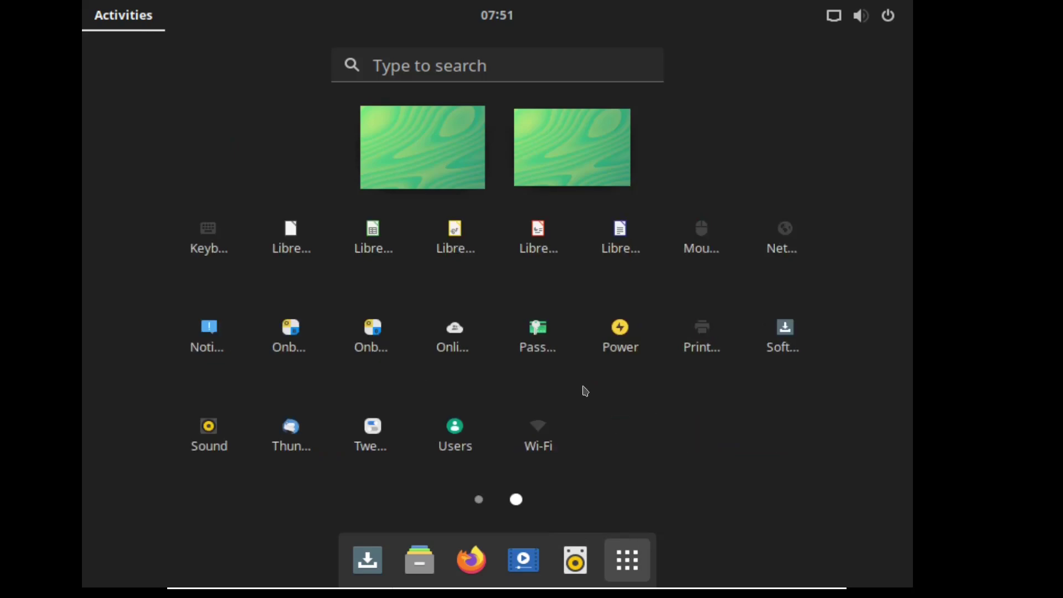
pyautogui.scroll(1, 584, 391)
pyautogui.scroll(-1, 578, 390)
pyautogui.scroll(1, 579, 404)
# - Launch the Solus installer from the dock and choose German (Germany) as the language
pyautogui.click(627, 554)
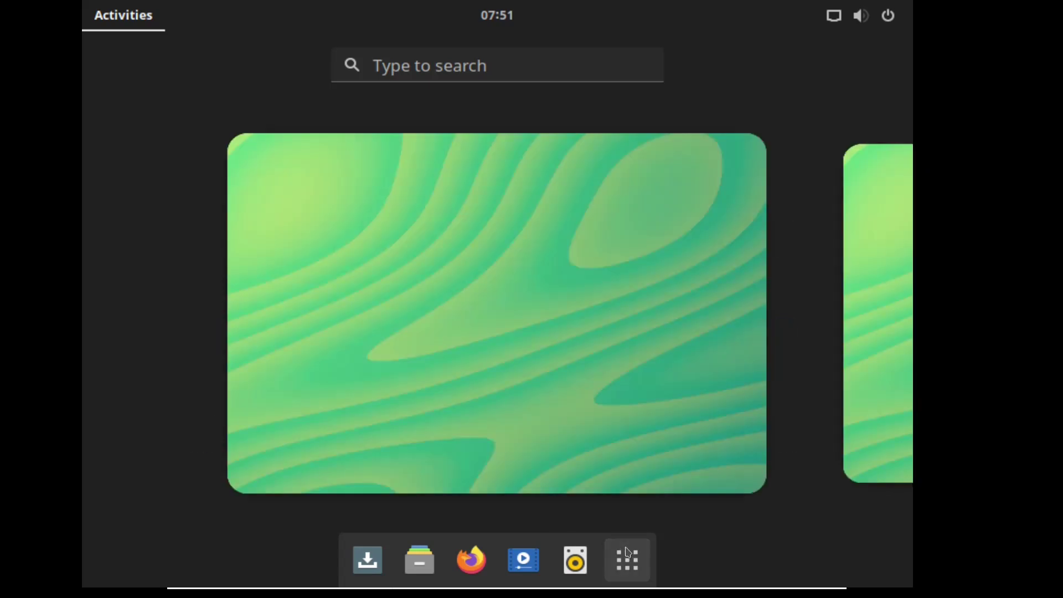
pyautogui.click(361, 563)
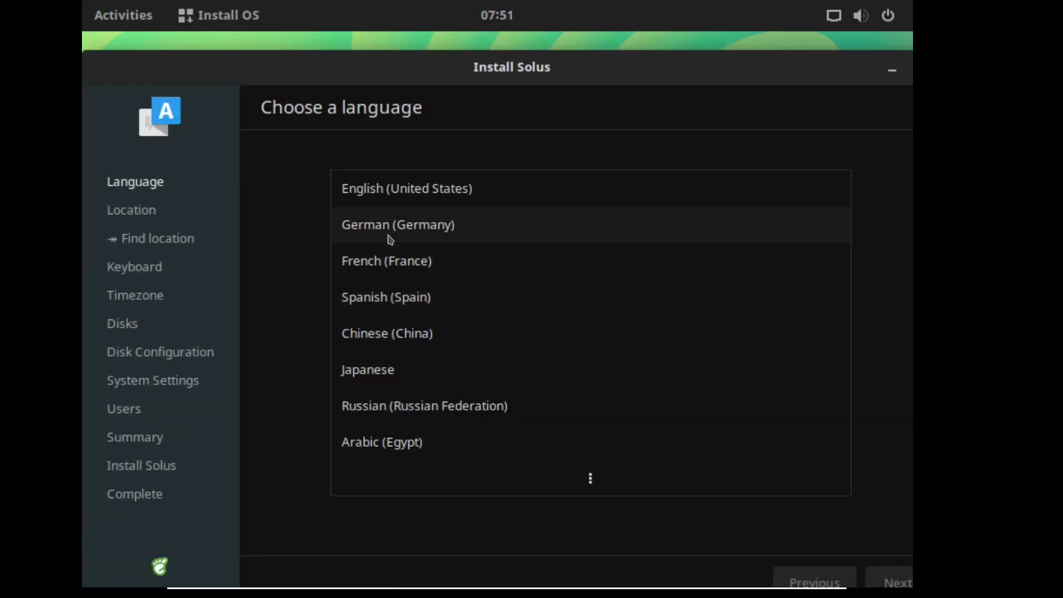
pyautogui.click(389, 235)
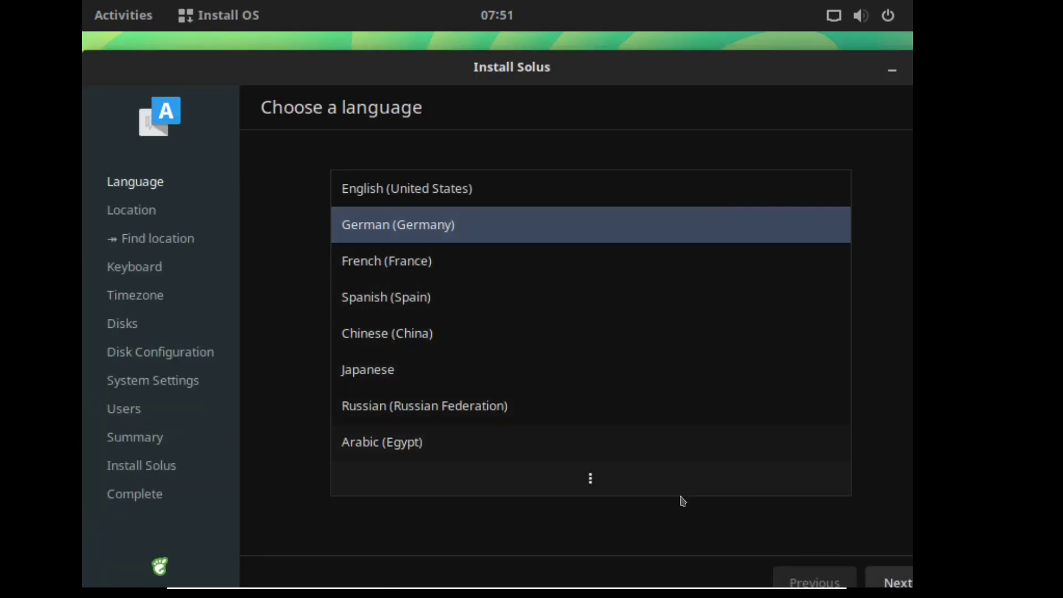
# - Enable automatic location detection, then accept the German keyboard layout and Berlin timezone
pyautogui.click(894, 574)
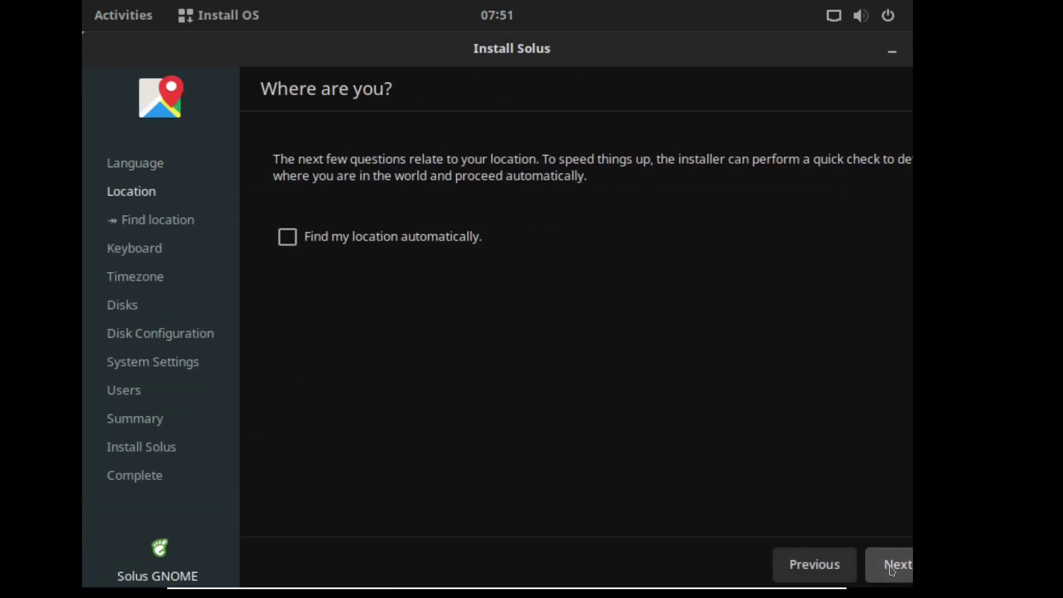
pyautogui.click(293, 241)
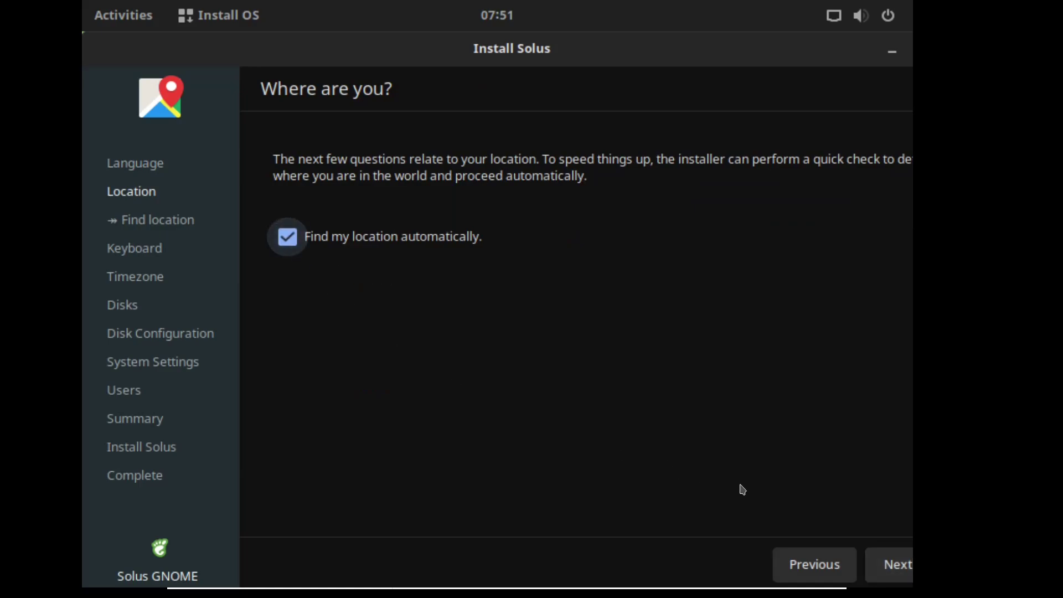
pyautogui.click(887, 576)
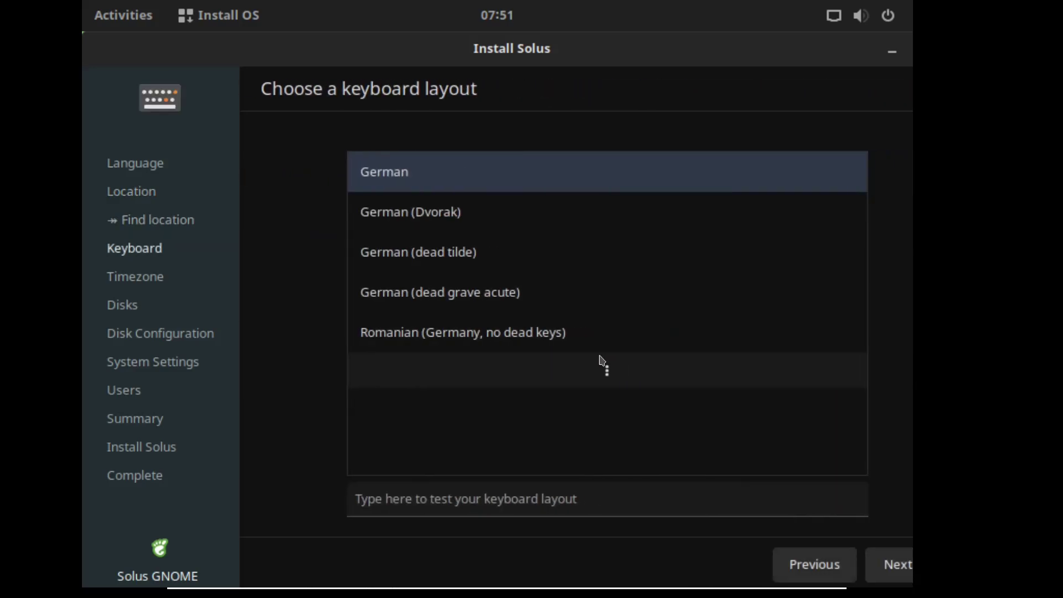
pyautogui.click(896, 571)
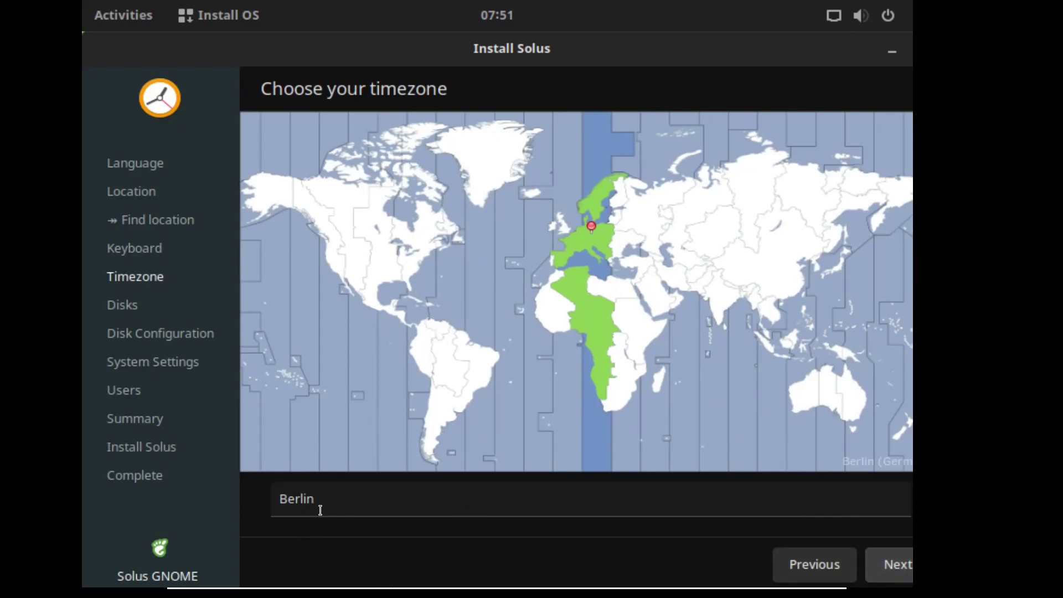
pyautogui.click(879, 571)
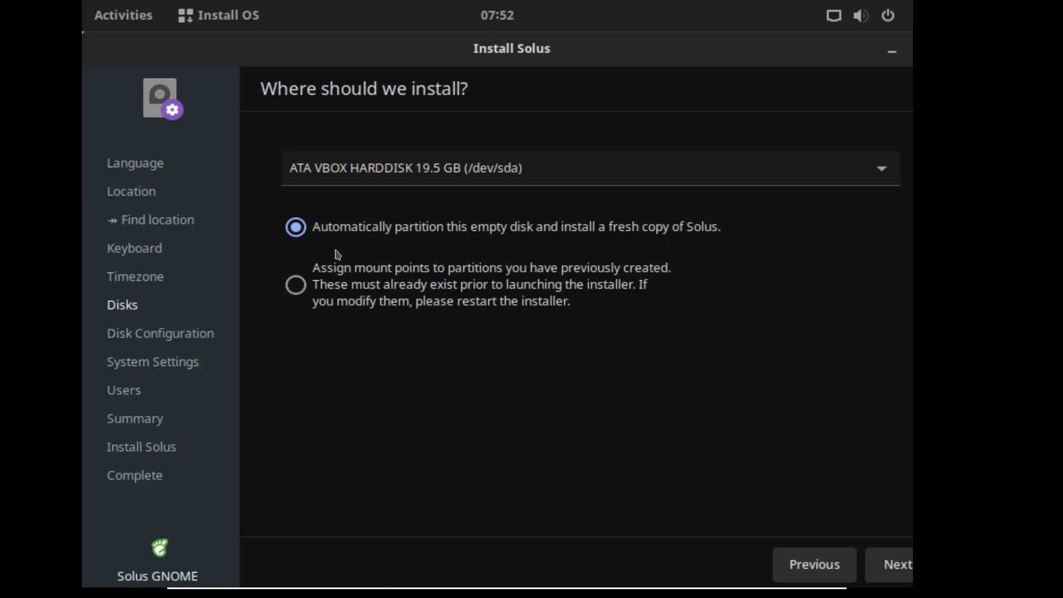
# - Accept automatic partitioning of the empty disk and set the hostname to 'pinguin'
pyautogui.click(884, 571)
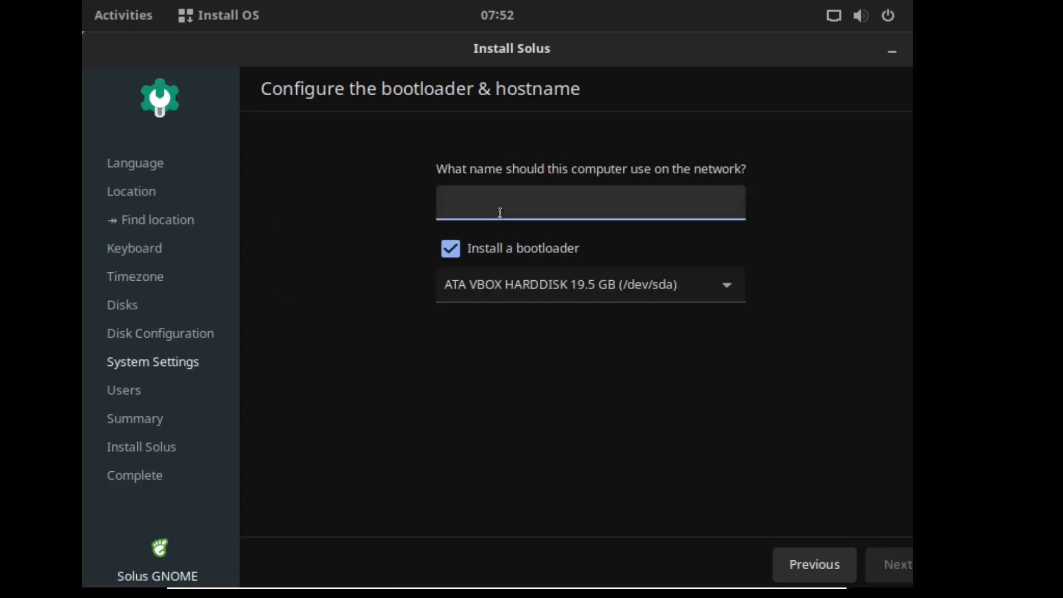
pyautogui.write('pin')
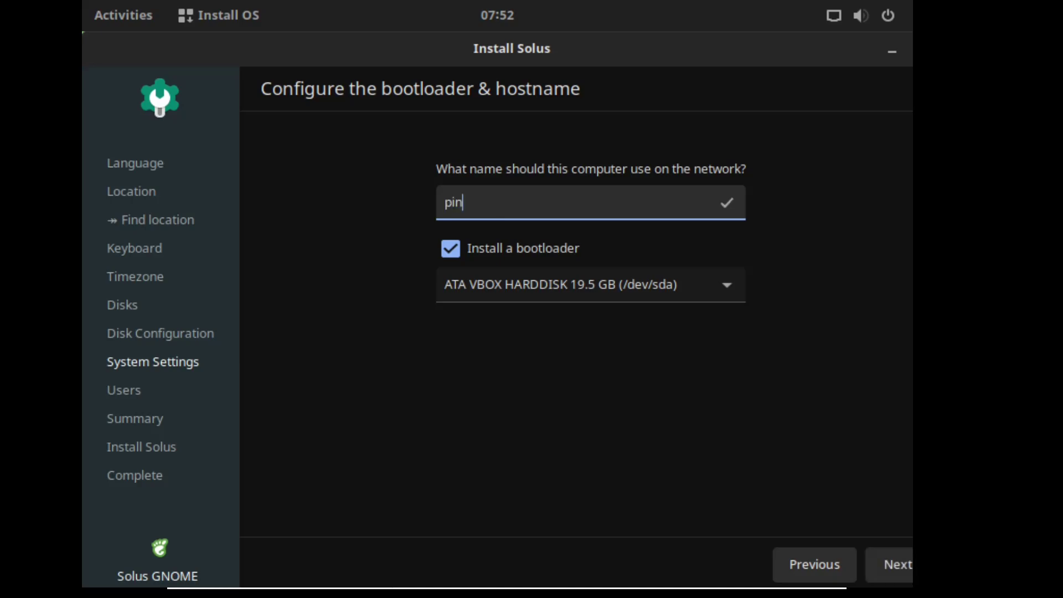
pyautogui.write('guin')
pyautogui.click(896, 565)
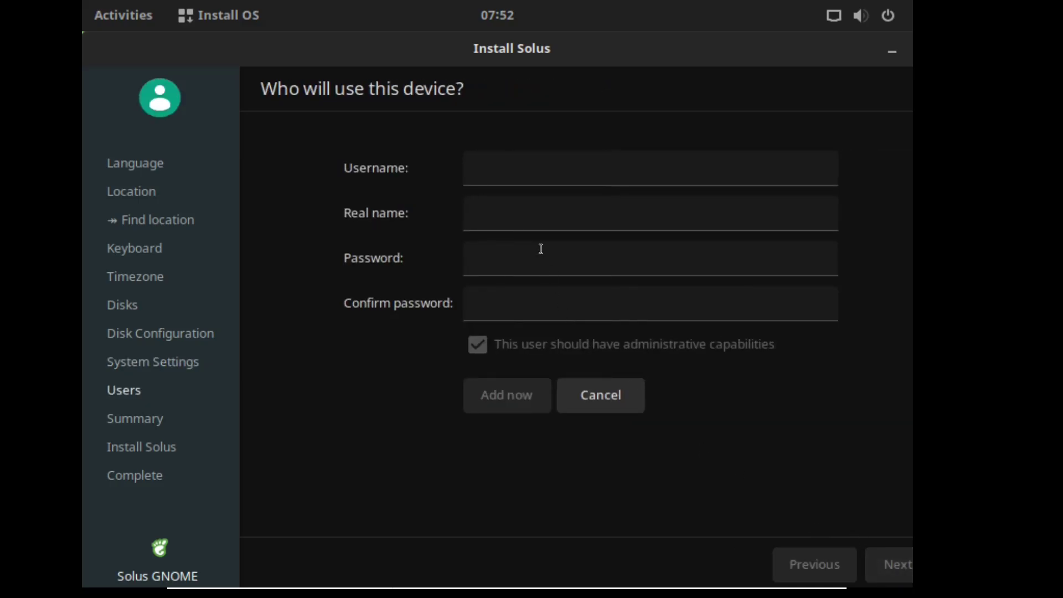
# - Add an administrator user 'pinguin' with a real name and confirmed password
pyautogui.click(520, 170)
pyautogui.write('pinguin')
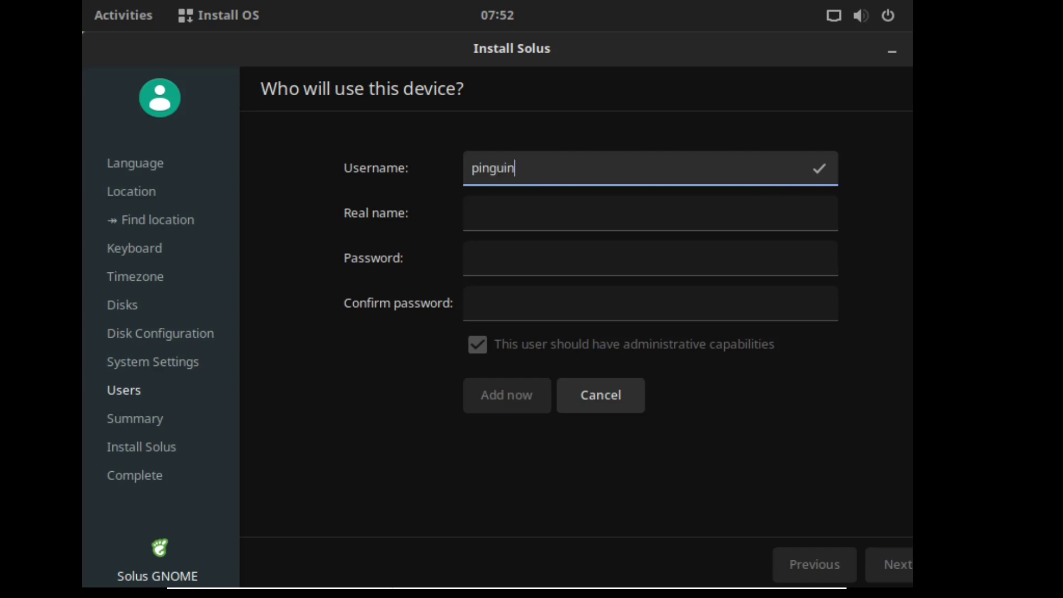
pyautogui.press('Tab')
pyautogui.write('Pinguin')
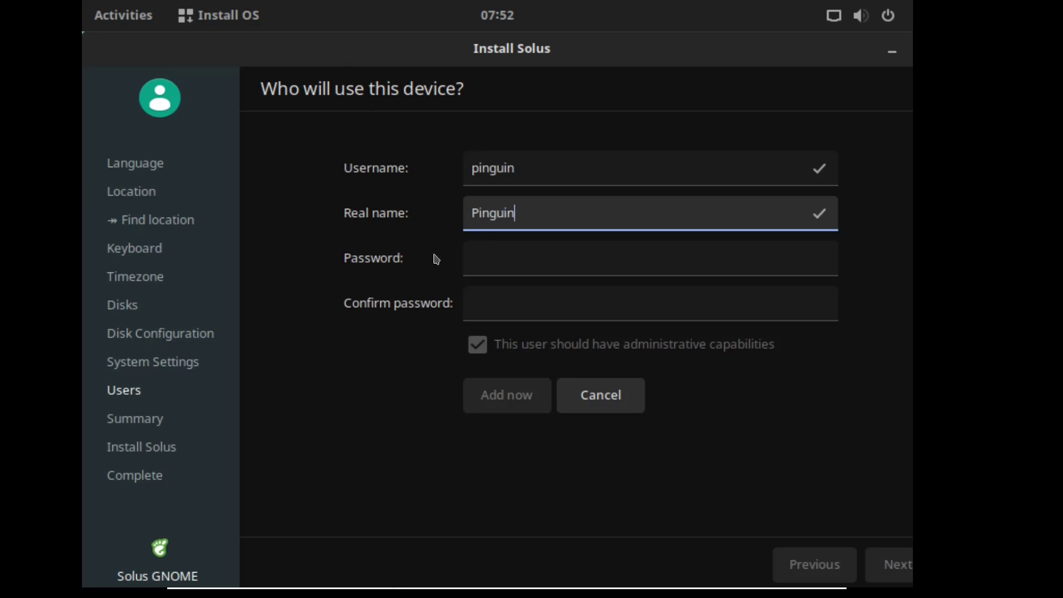
pyautogui.click(522, 254)
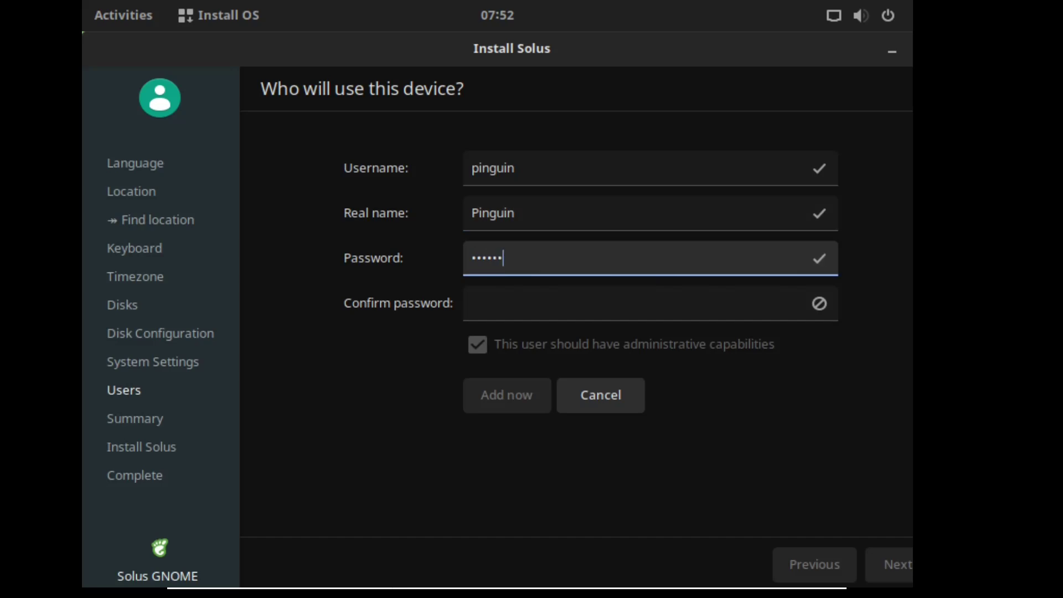
pyautogui.press('Tab')
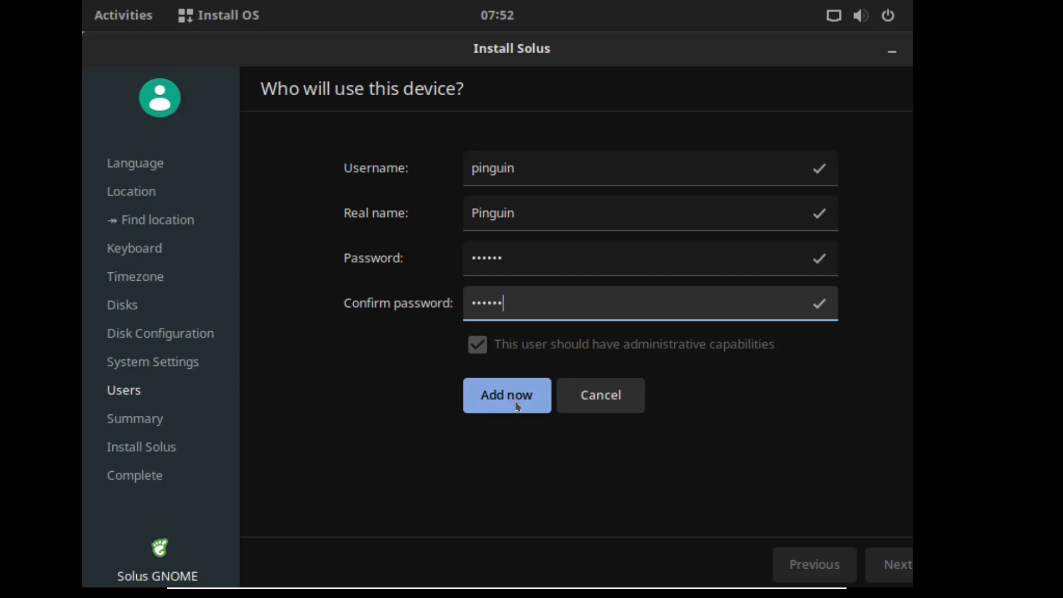
pyautogui.click(517, 406)
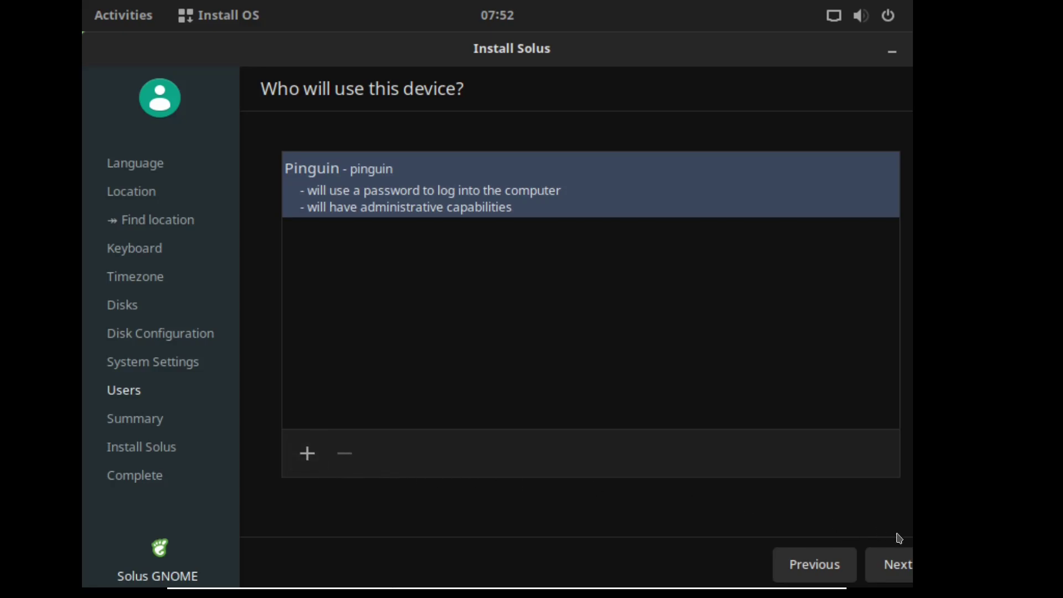
# - Review the installation summary and install Solus, confirming the data-loss warning
pyautogui.click(897, 563)
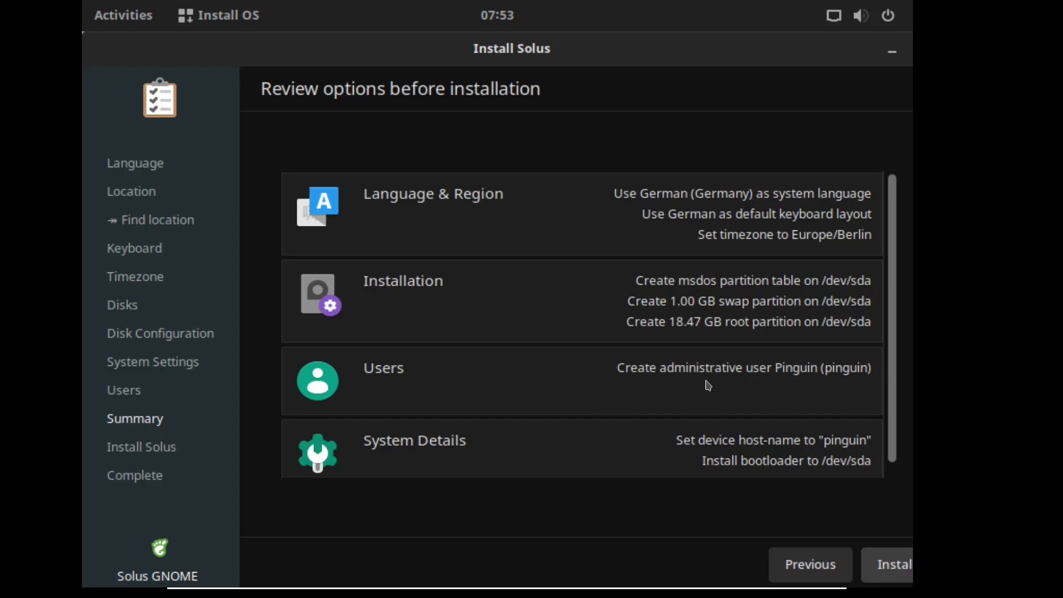
pyautogui.scroll(-1, 708, 385)
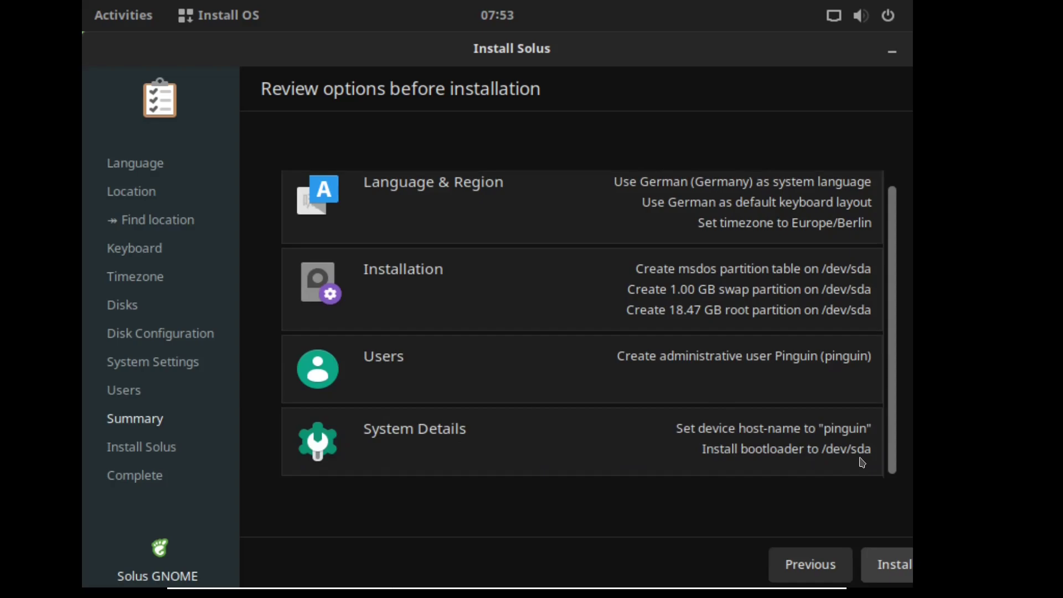
pyautogui.click(888, 568)
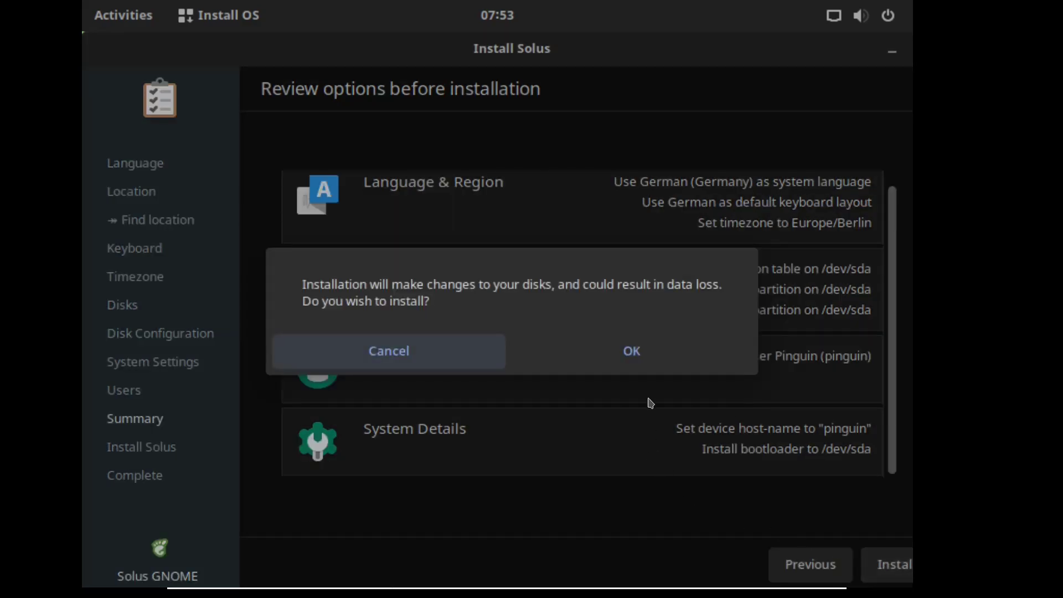
pyautogui.click(654, 364)
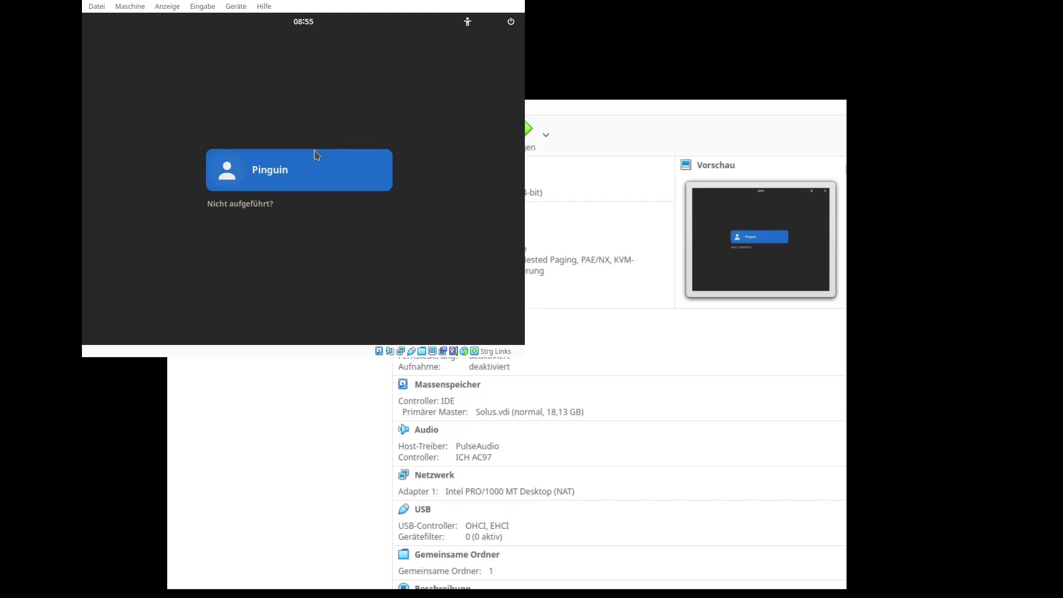
# - Select the user on the login screen and log in with the account password
pyautogui.click(301, 163)
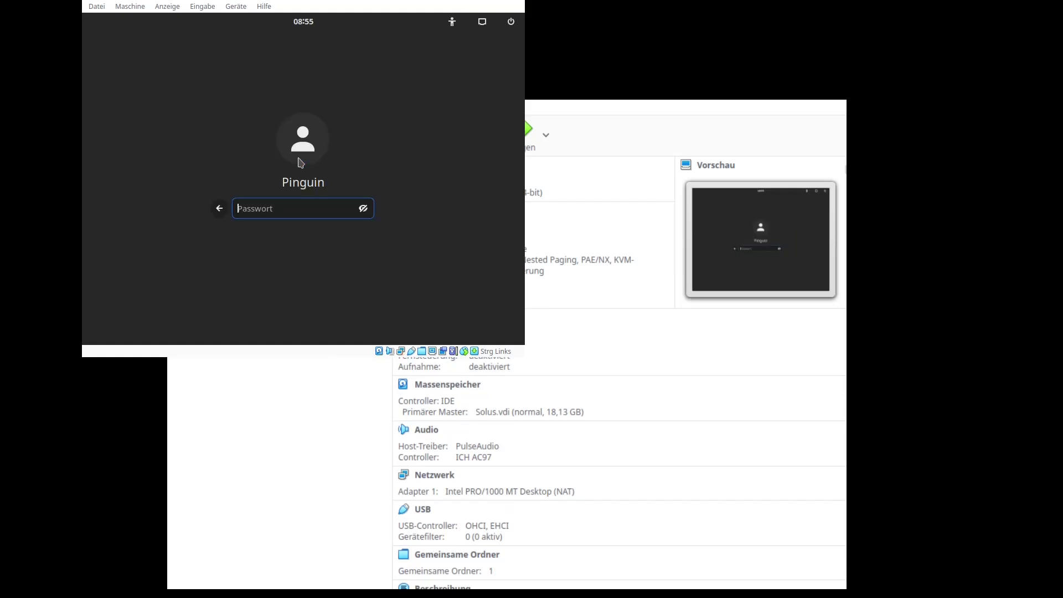
pyautogui.write('••••••')
pyautogui.press('Return')
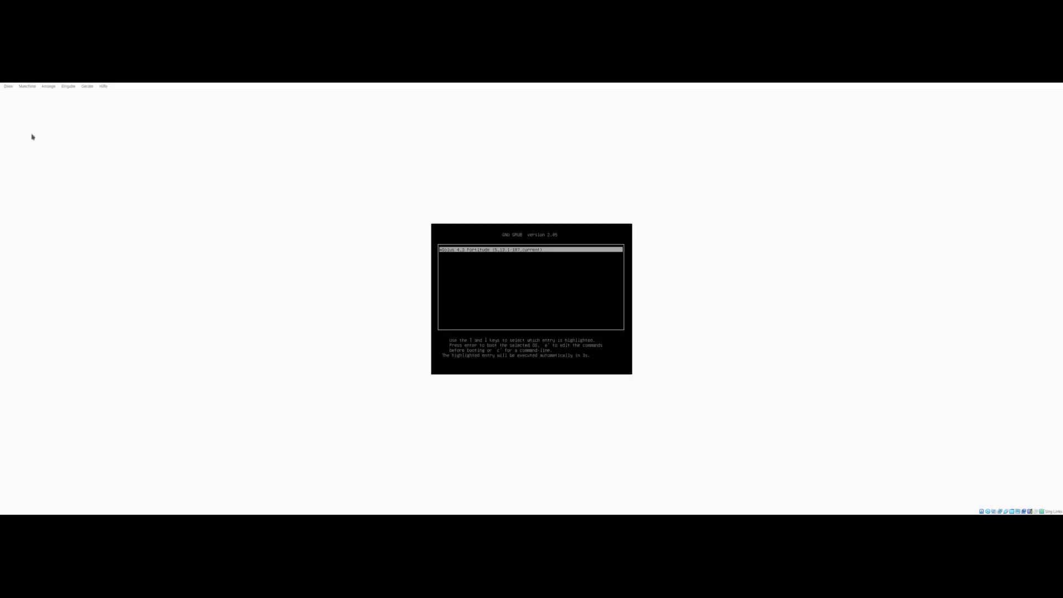
# - Boot the Solus GRUB entry after the reboot and log in again with the password
pyautogui.press('Return')
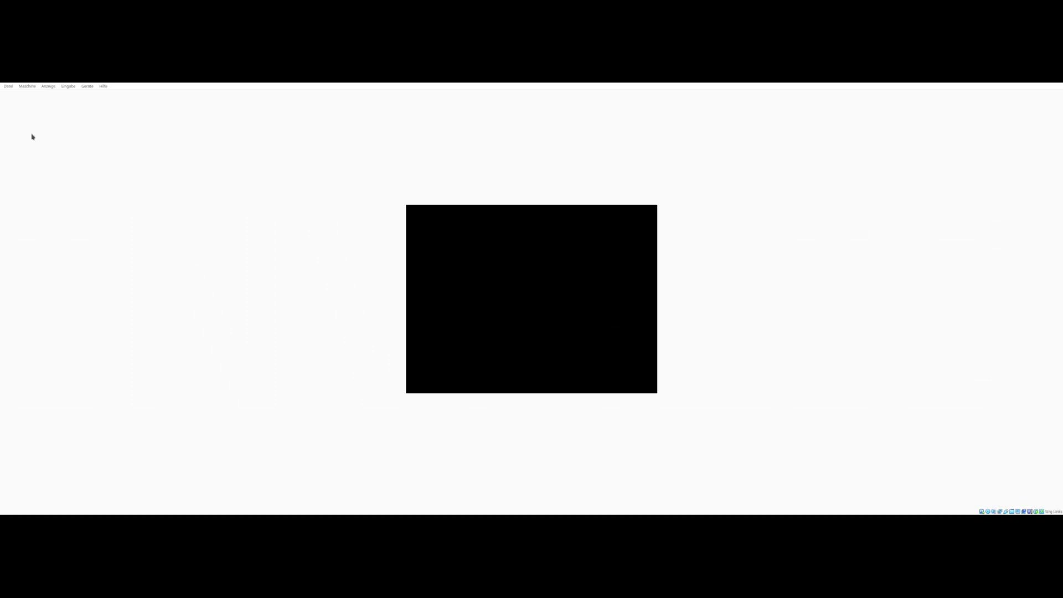
pyautogui.press('Return')
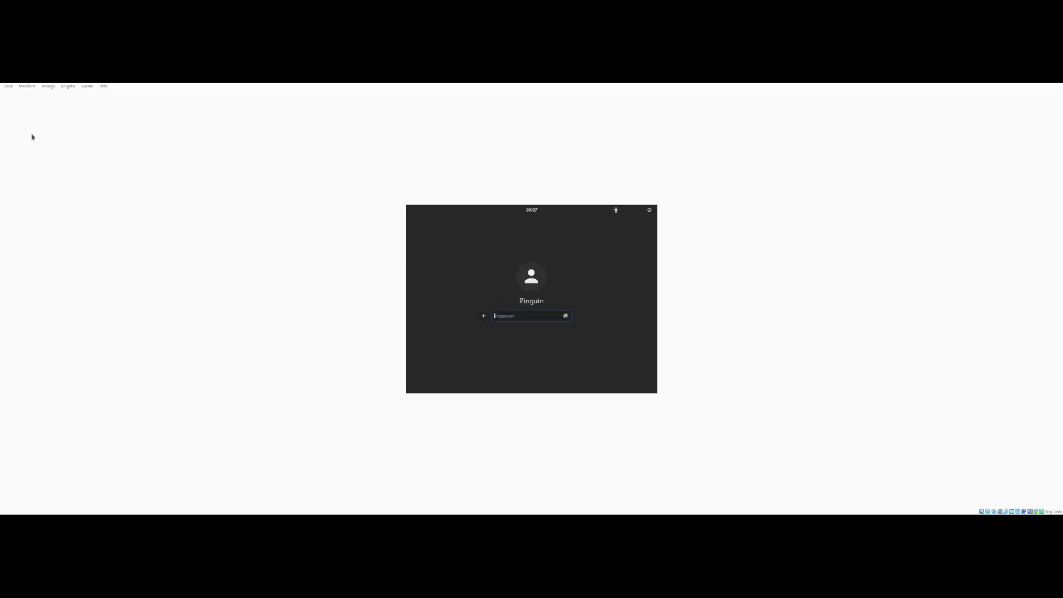
pyautogui.write('•••••')
pyautogui.press('Return')
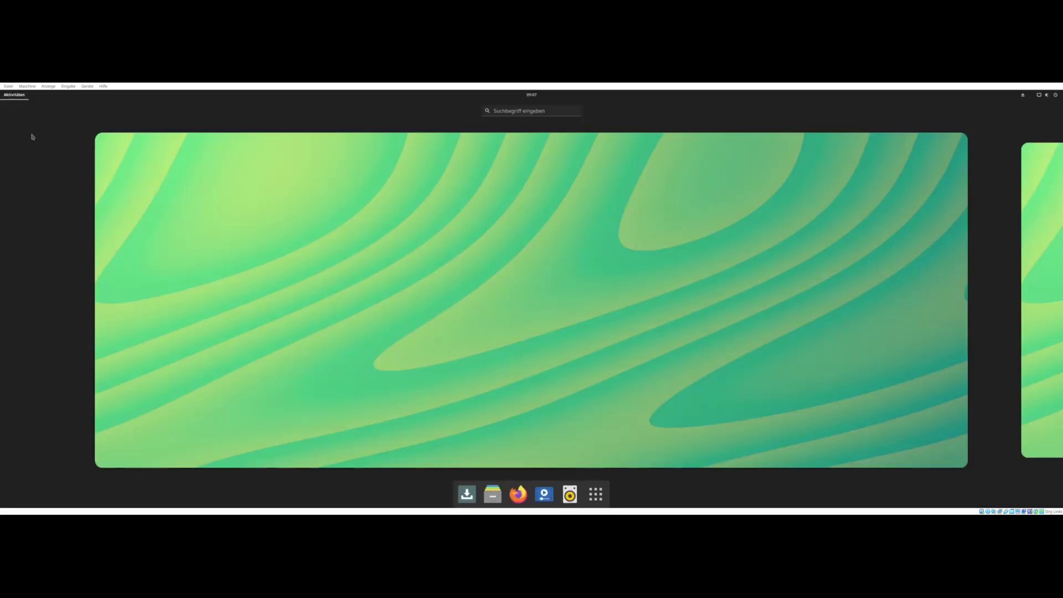
# - Clear the security-update notification from the calendar and notification panel
pyautogui.click(33, 137)
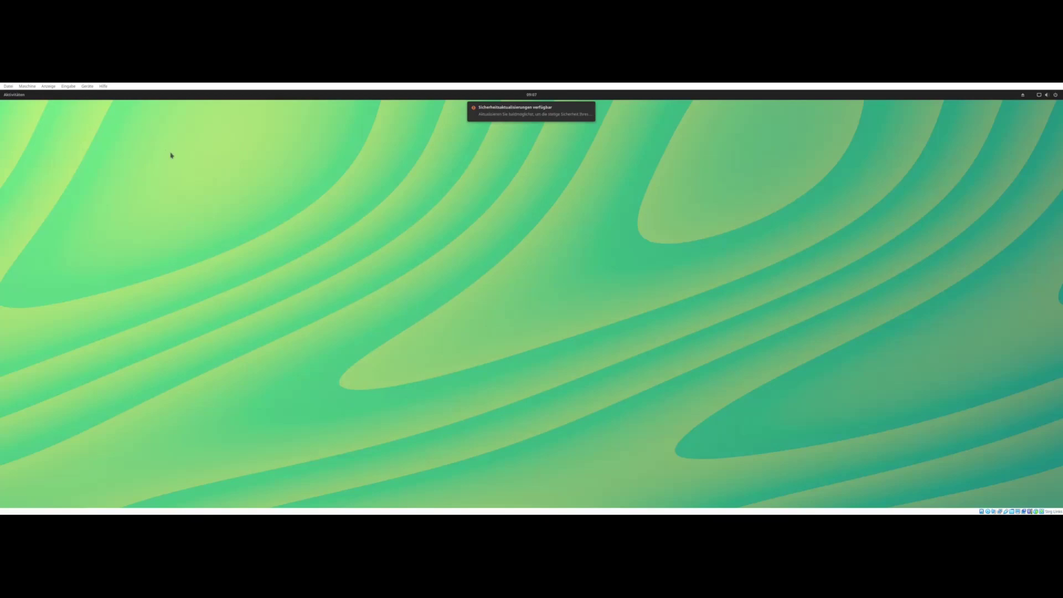
pyautogui.click(532, 95)
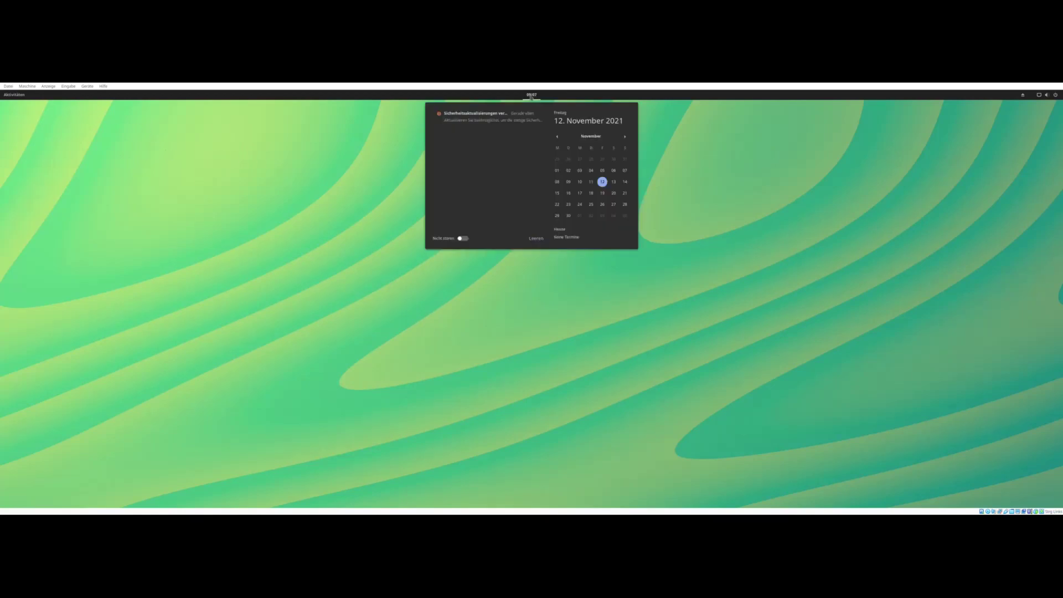
pyautogui.click(506, 122)
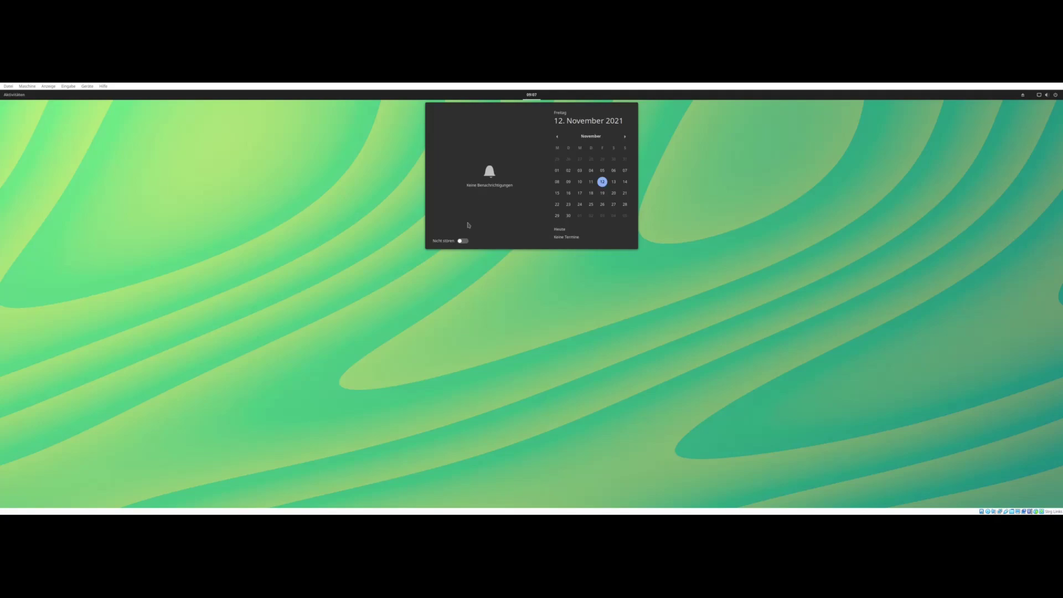
pyautogui.click(486, 379)
# - Open Software Center's Aktualisierungen list and apply all 262 selected updates
pyautogui.click(15, 97)
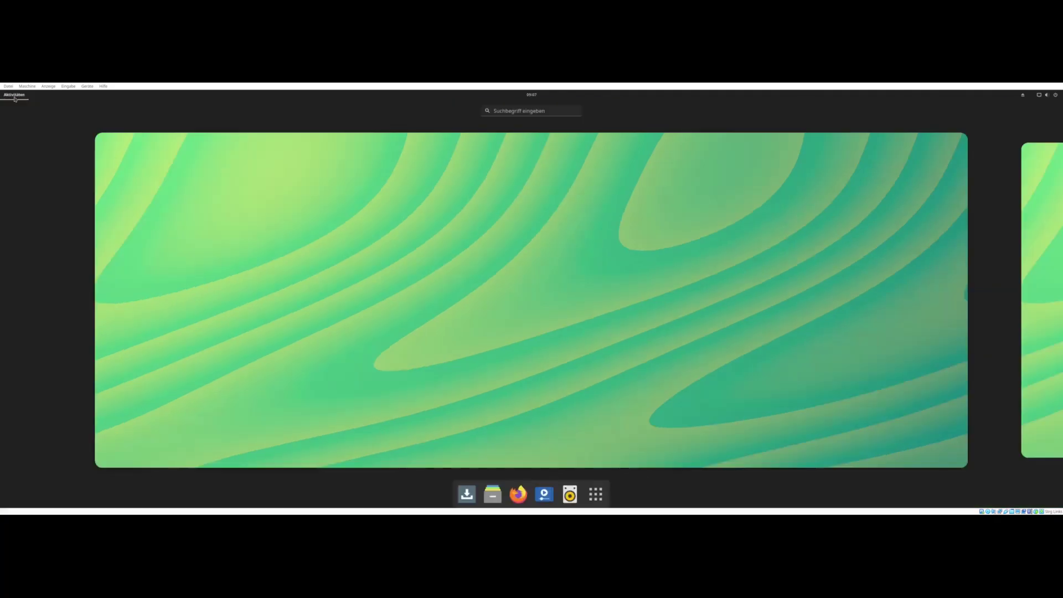
pyautogui.click(467, 494)
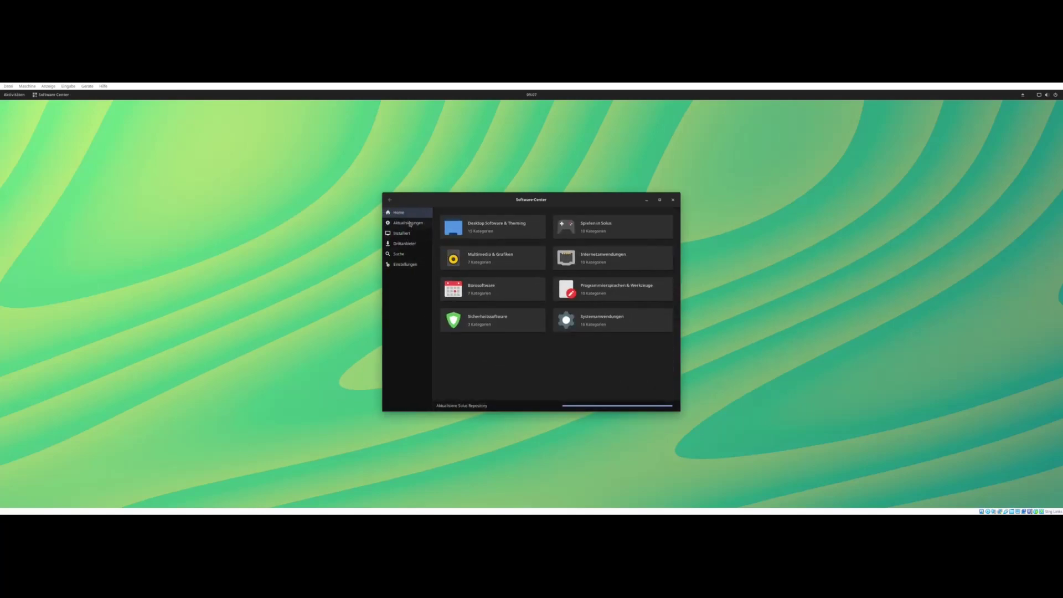
pyautogui.click(411, 224)
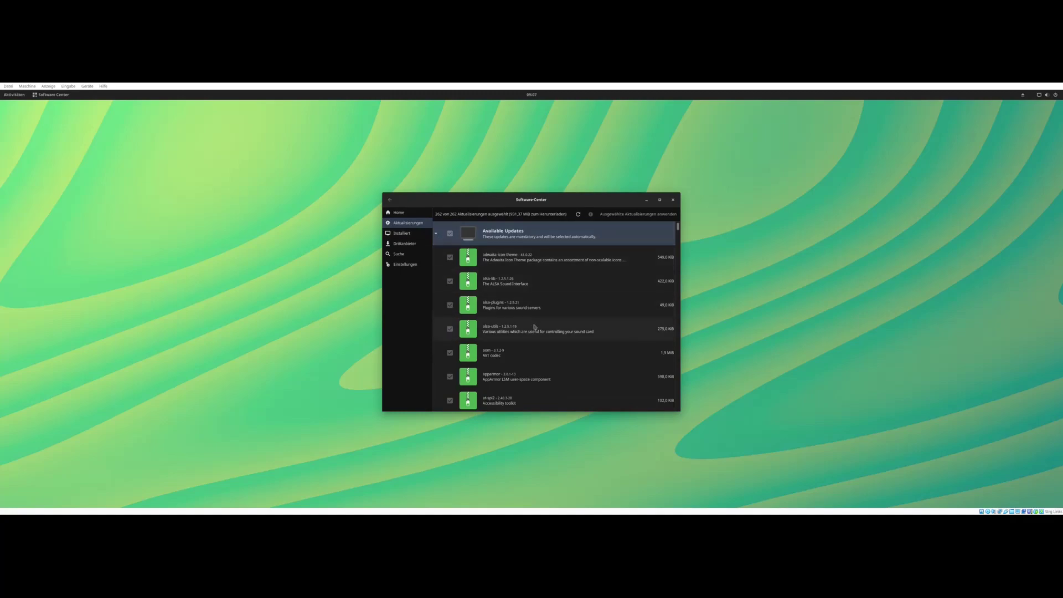
pyautogui.scroll(-10, 534, 326)
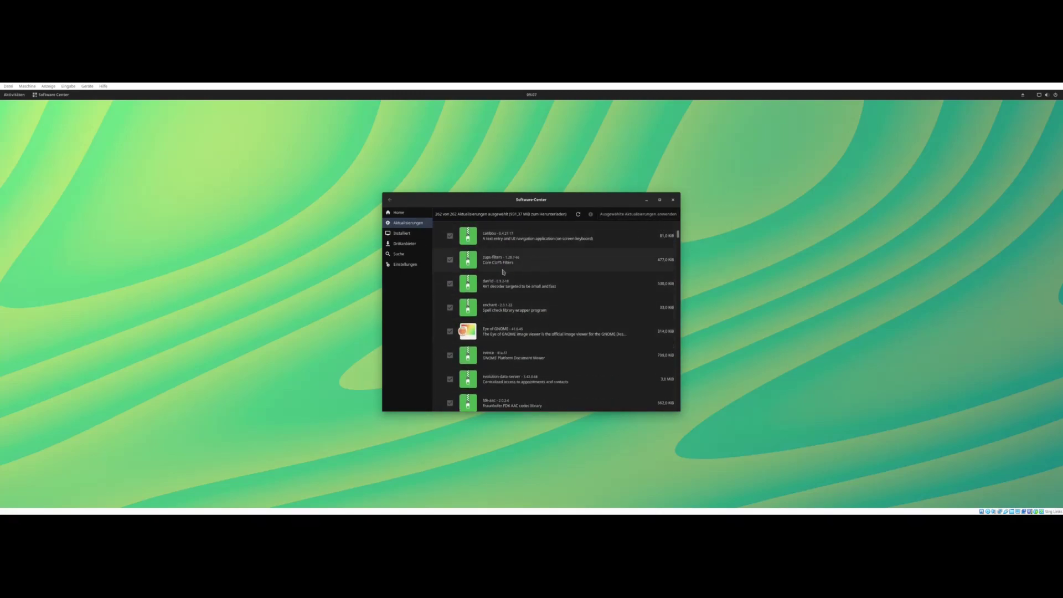
pyautogui.scroll(-4, 593, 273)
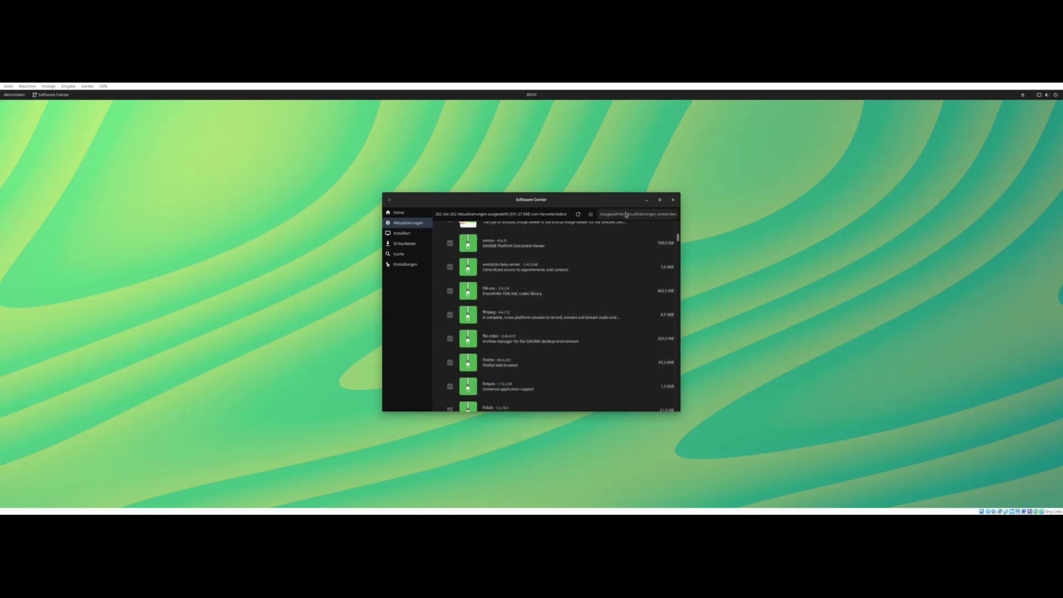
pyautogui.click(626, 215)
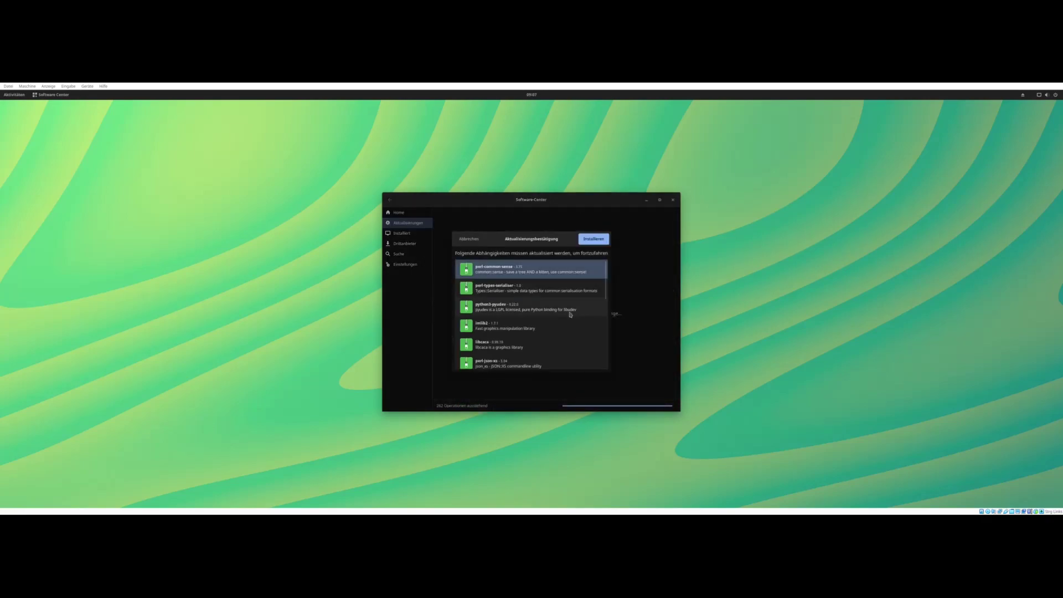
# - Accept the required dependencies, authenticate with the password, and move the Software Center window up-left
pyautogui.scroll(-10, 572, 311)
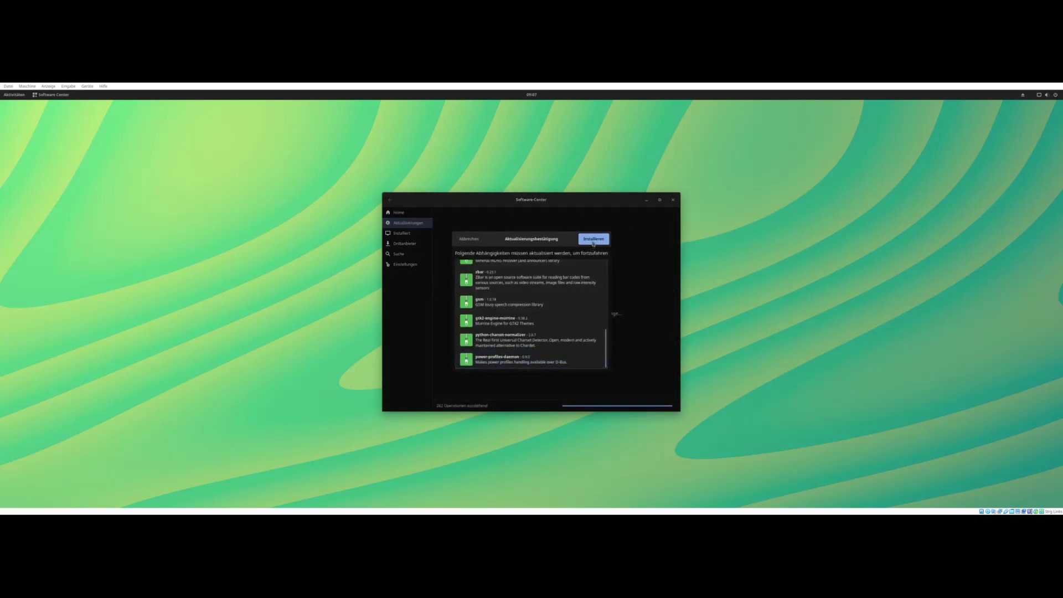
pyautogui.click(591, 240)
pyautogui.write('p')
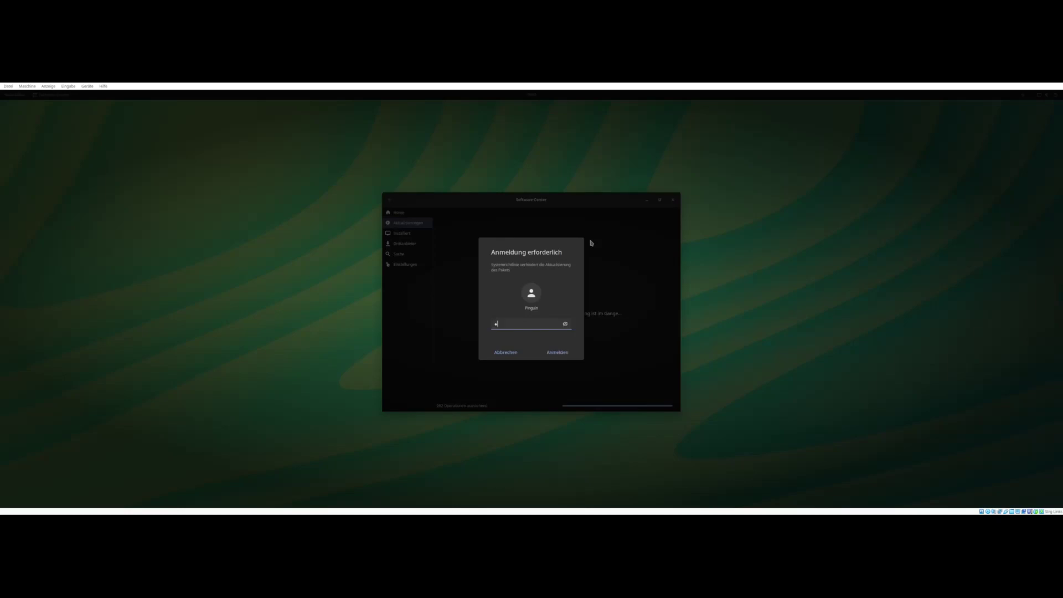
pyautogui.write('•••••')
pyautogui.press('Return')
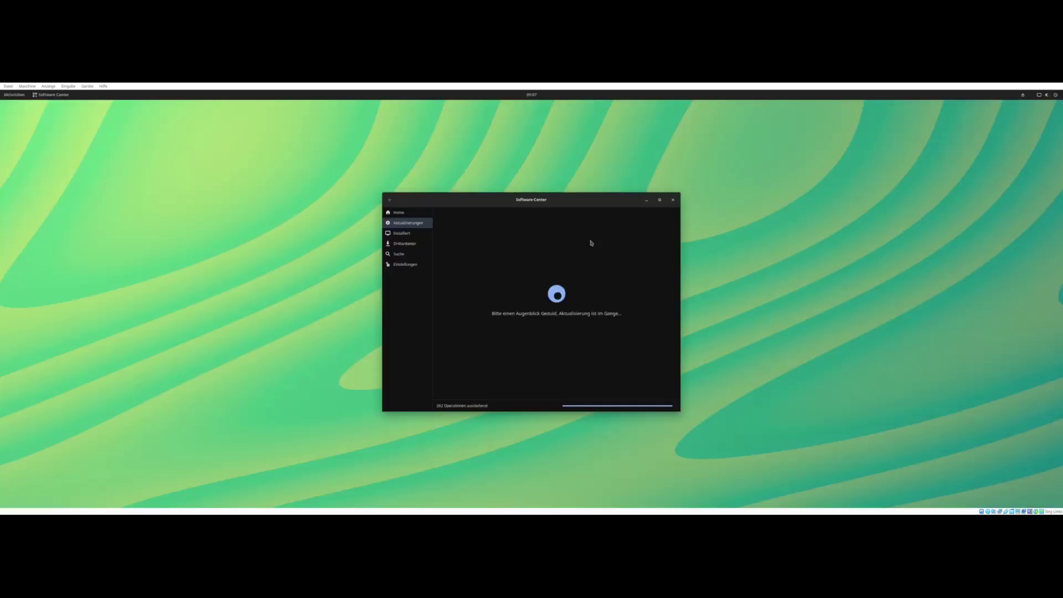
pyautogui.moveTo(556, 201); pyautogui.dragTo(519, 163)
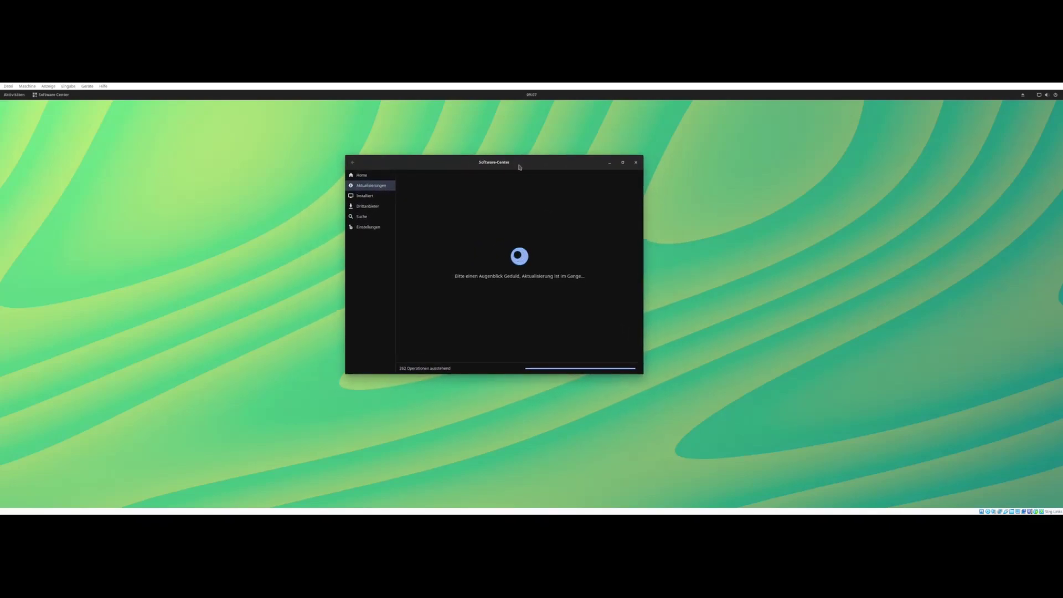
# - Flip through the app grid pages in the Activities overview and launch LibreOffice
pyautogui.click(8, 96)
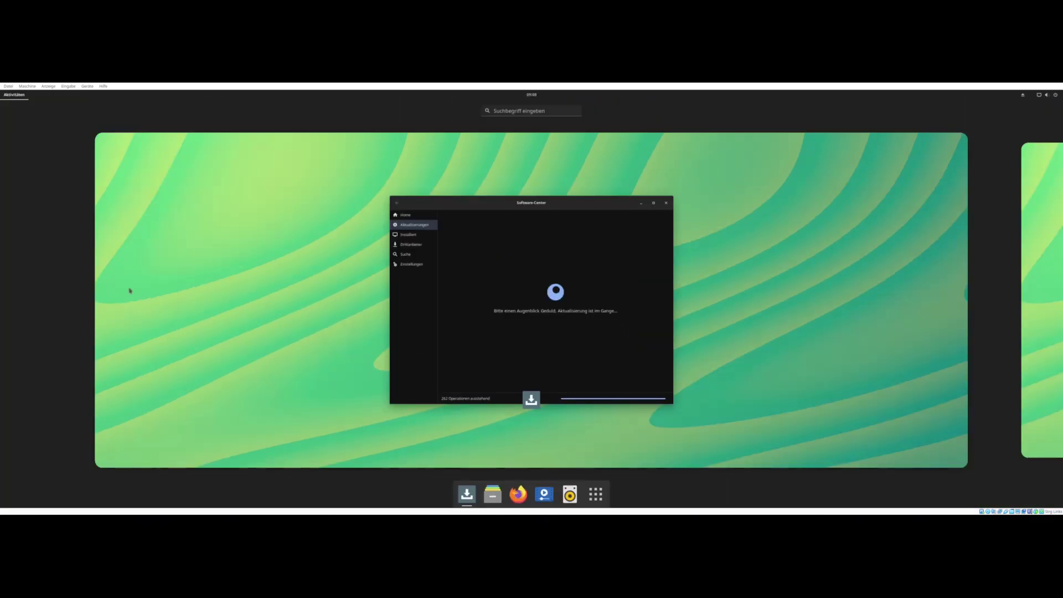
pyautogui.click(594, 492)
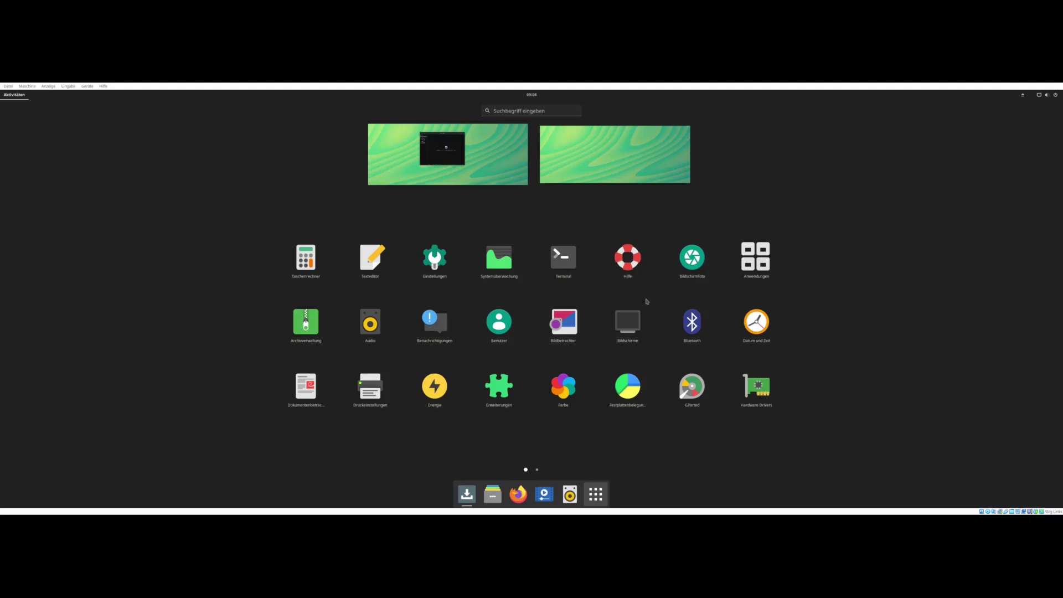
pyautogui.scroll(-1, 646, 302)
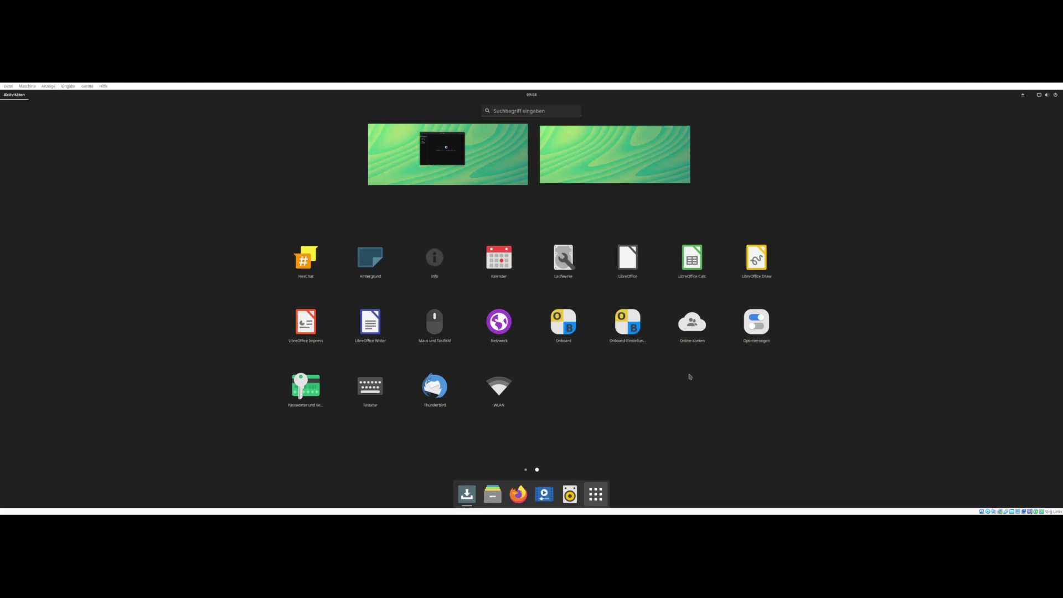
pyautogui.scroll(1, 690, 376)
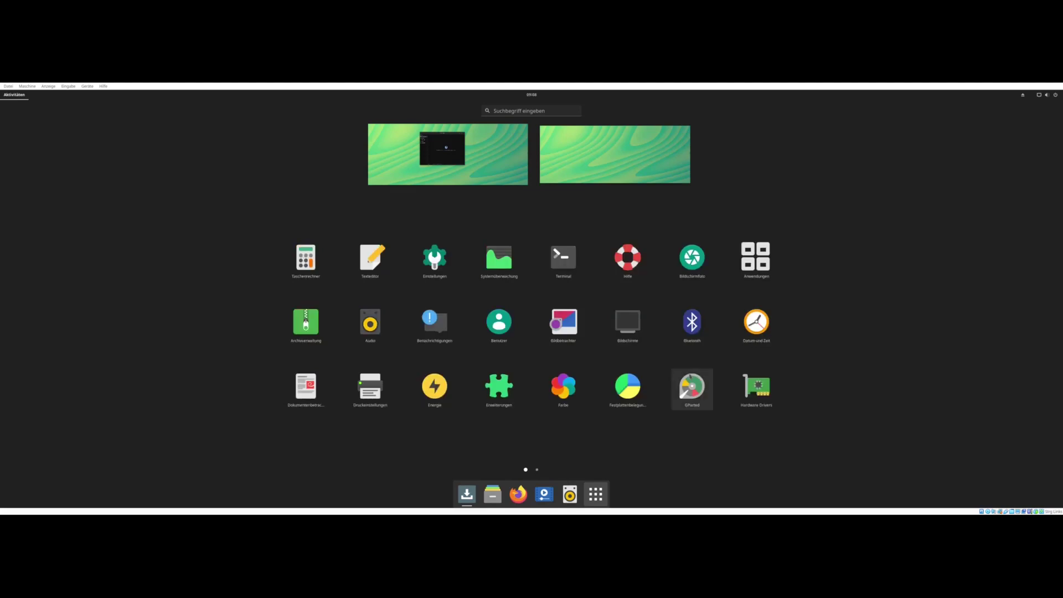
pyautogui.scroll(-1, 689, 377)
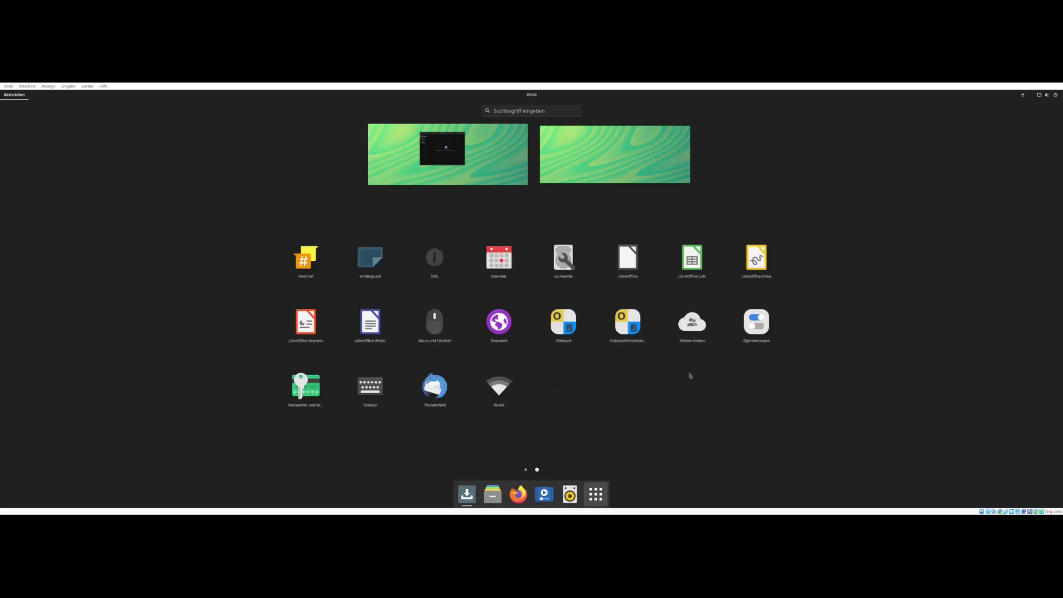
pyautogui.click(626, 256)
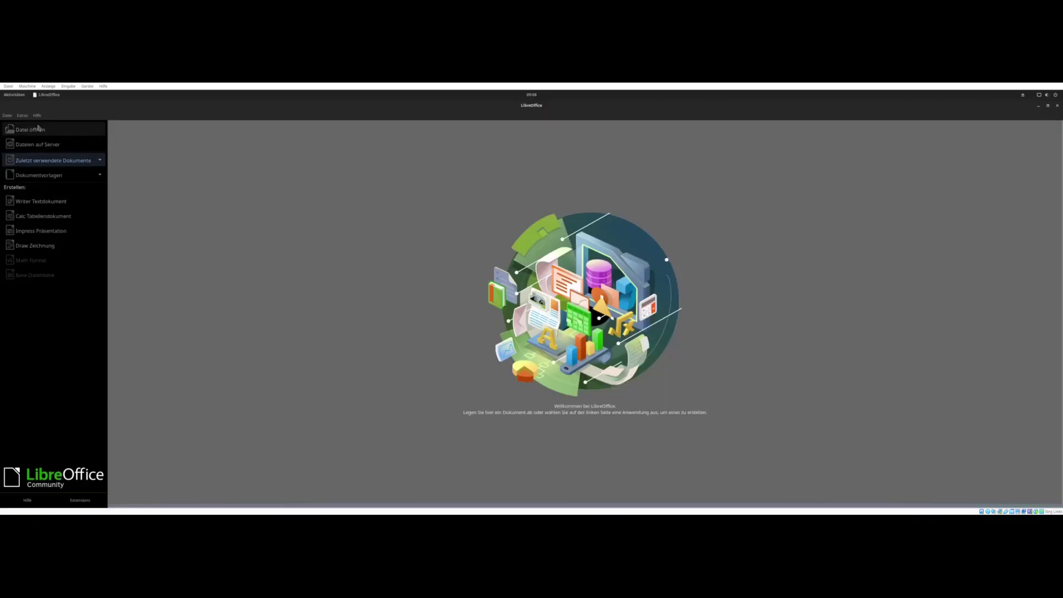
# - Check the version under Hilfe > Über LibreOffice, close it, then quit LibreOffice
pyautogui.click(37, 117)
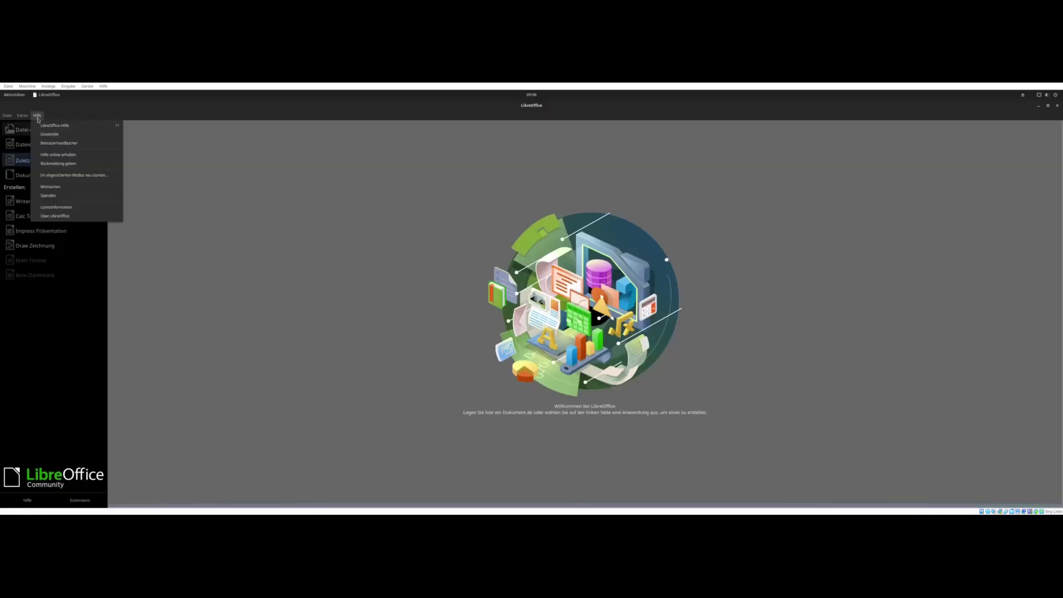
pyautogui.click(67, 216)
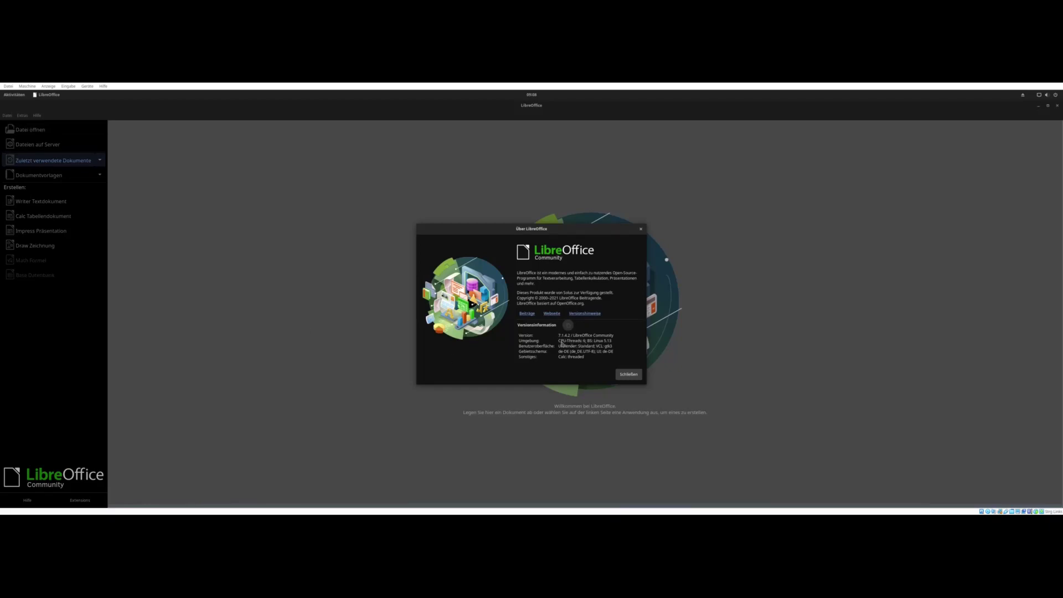
pyautogui.click(627, 375)
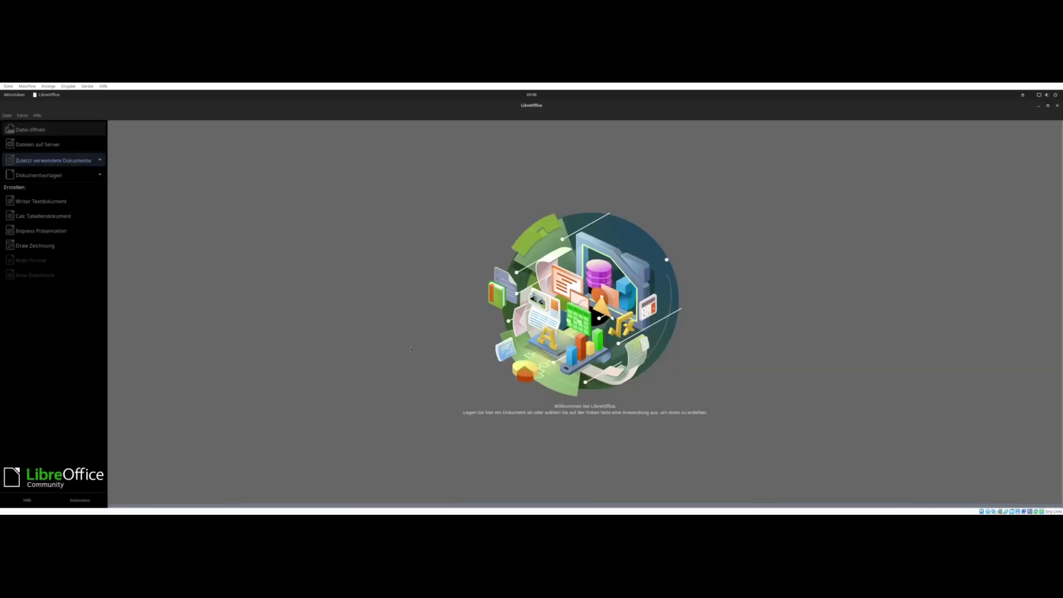
pyautogui.click(1057, 105)
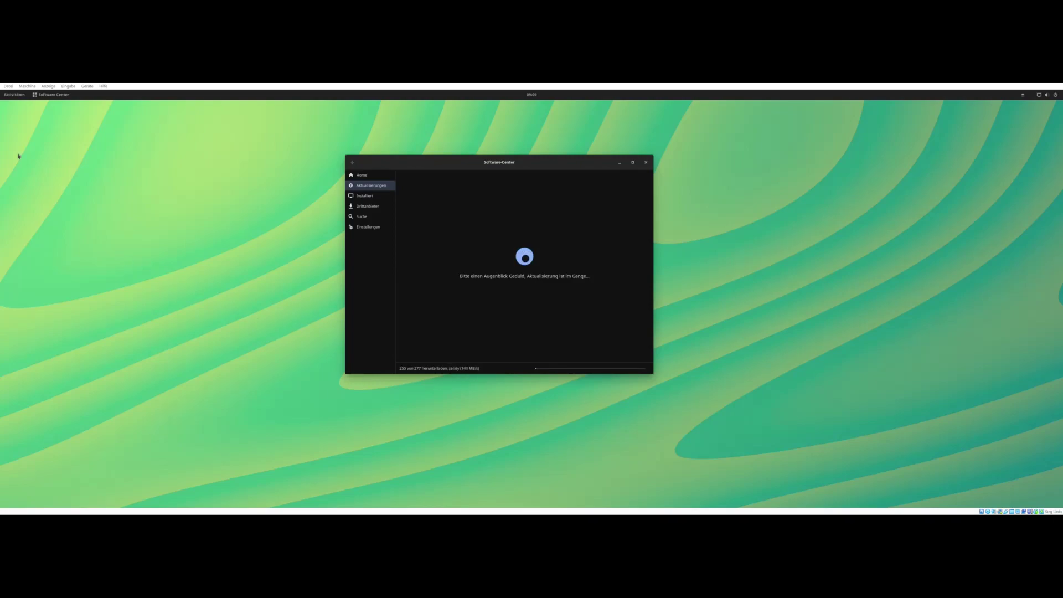
# - Page through the app grid, launch Settings (Einstellungen), and right-click the desktop
pyautogui.click(9, 96)
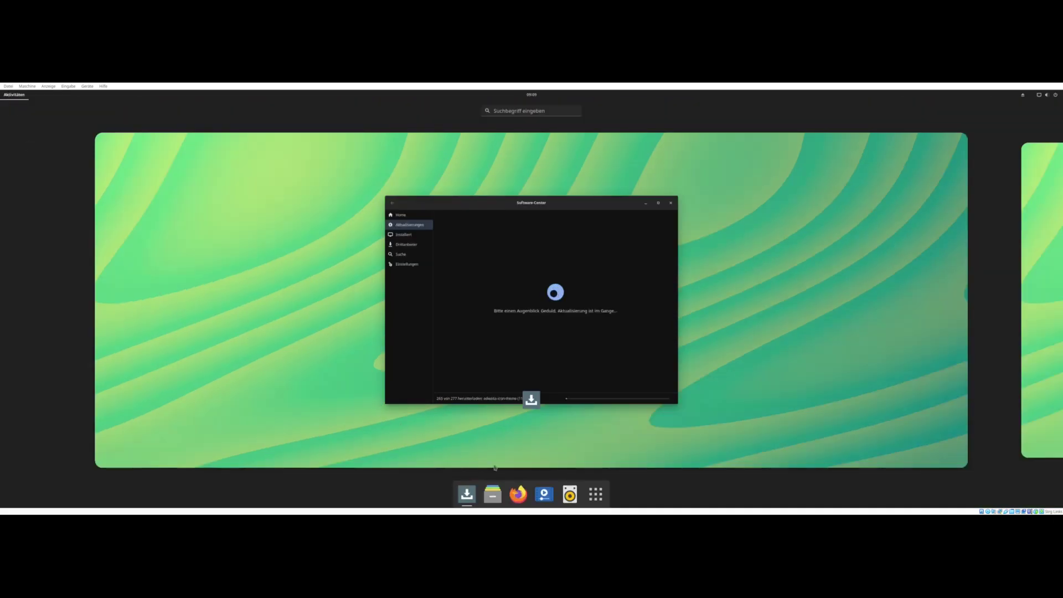
pyautogui.click(606, 493)
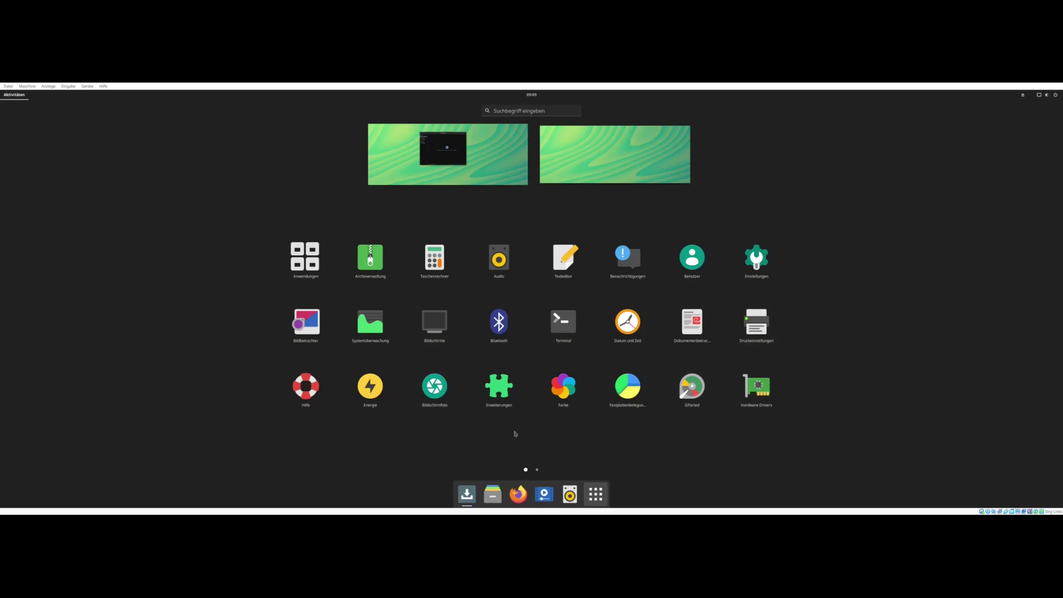
pyautogui.scroll(-1, 713, 410)
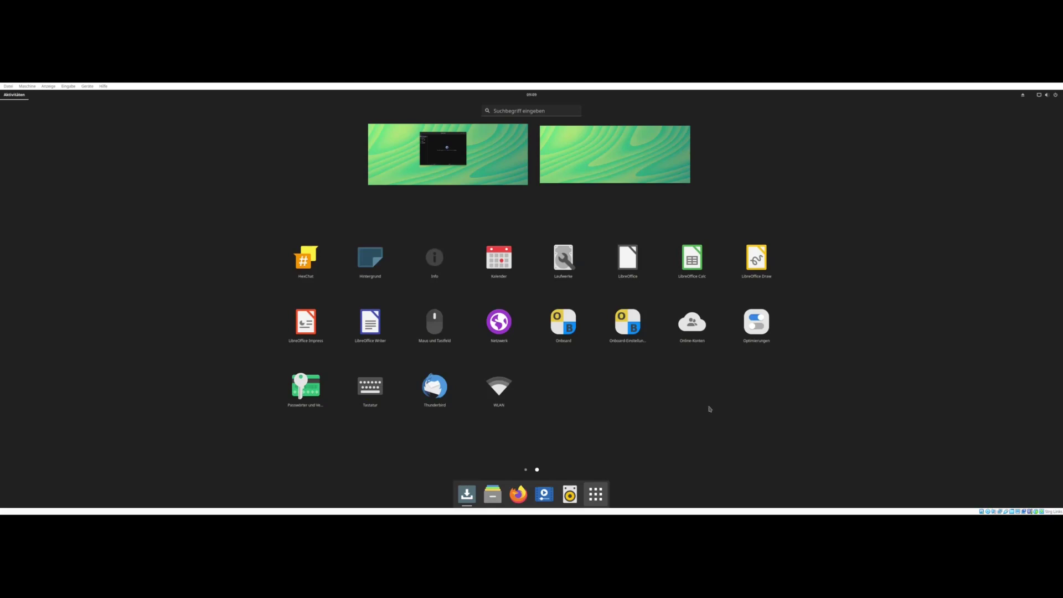
pyautogui.scroll(1, 439, 422)
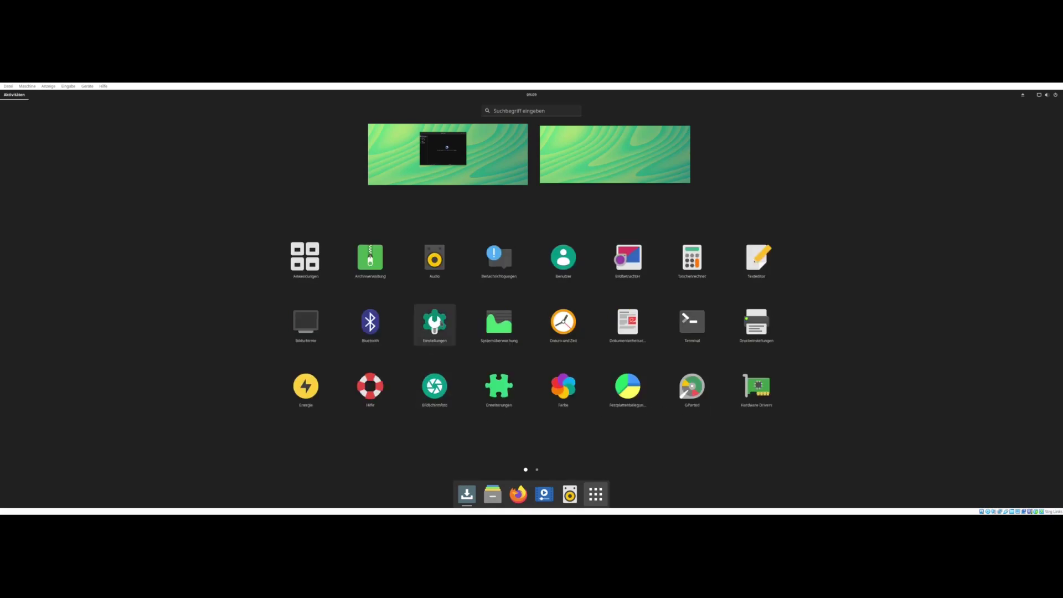
pyautogui.click(437, 320)
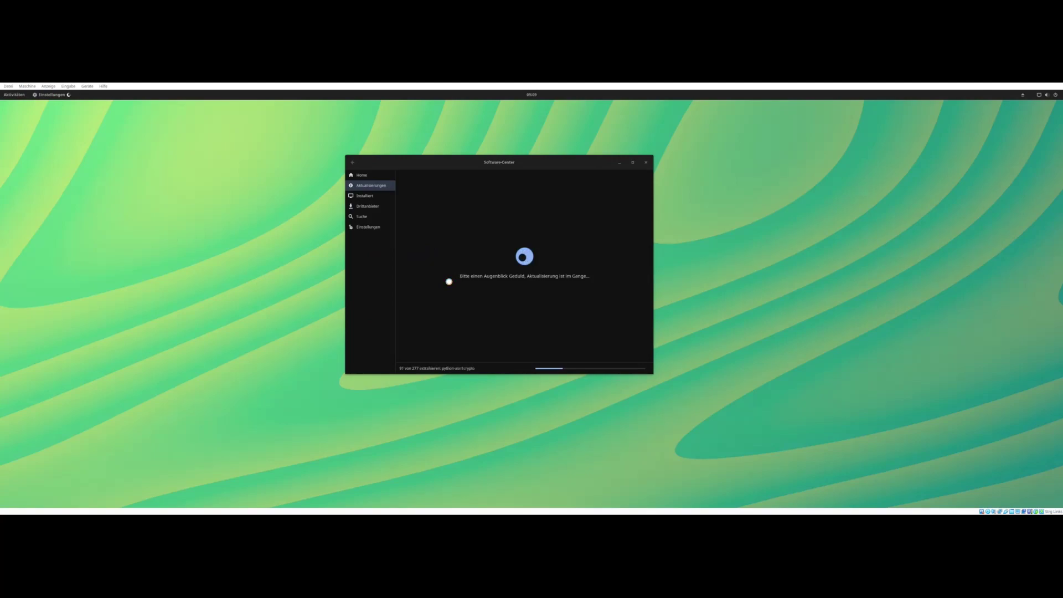
pyautogui.rightClick(224, 249)
# - Open the background settings and try the blue and mountain lake wallpapers
pyautogui.click(231, 262)
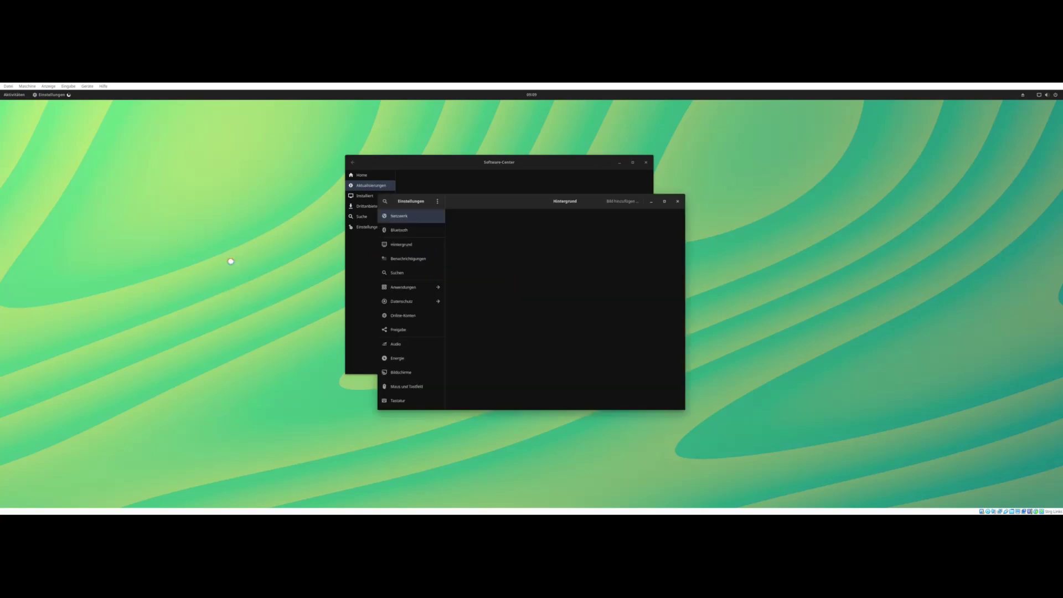
pyautogui.moveTo(509, 203); pyautogui.dragTo(810, 156)
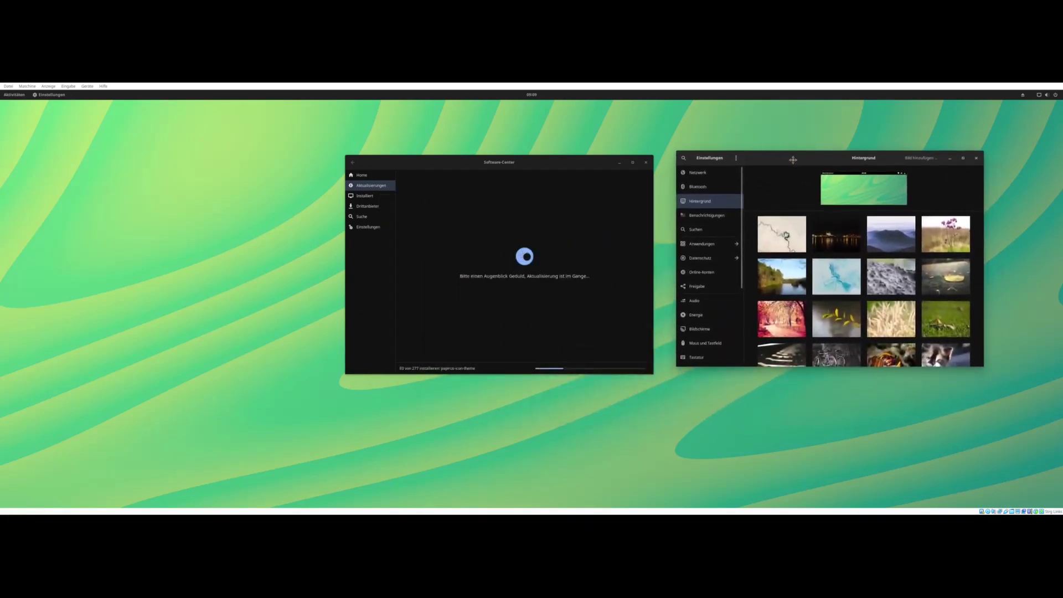
pyautogui.scroll(-3, 852, 308)
pyautogui.scroll(-8, 852, 308)
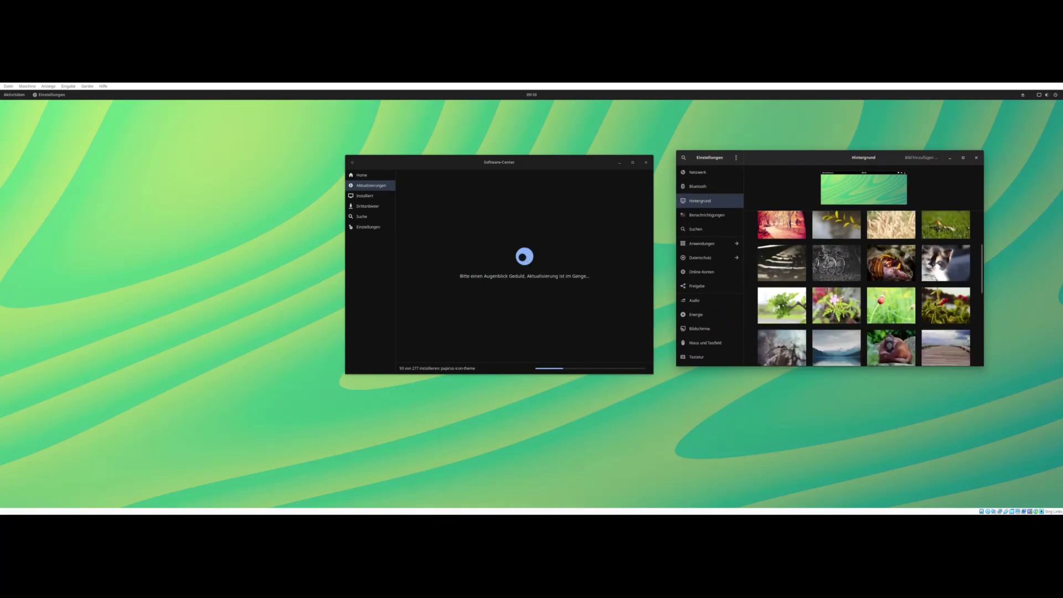
pyautogui.scroll(-2, 851, 308)
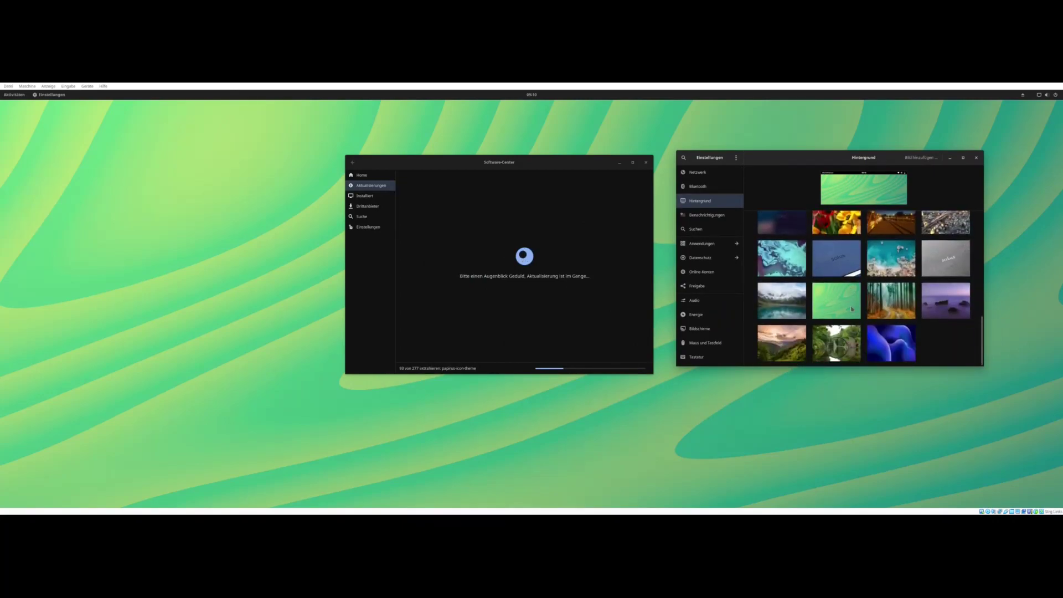
pyautogui.click(876, 334)
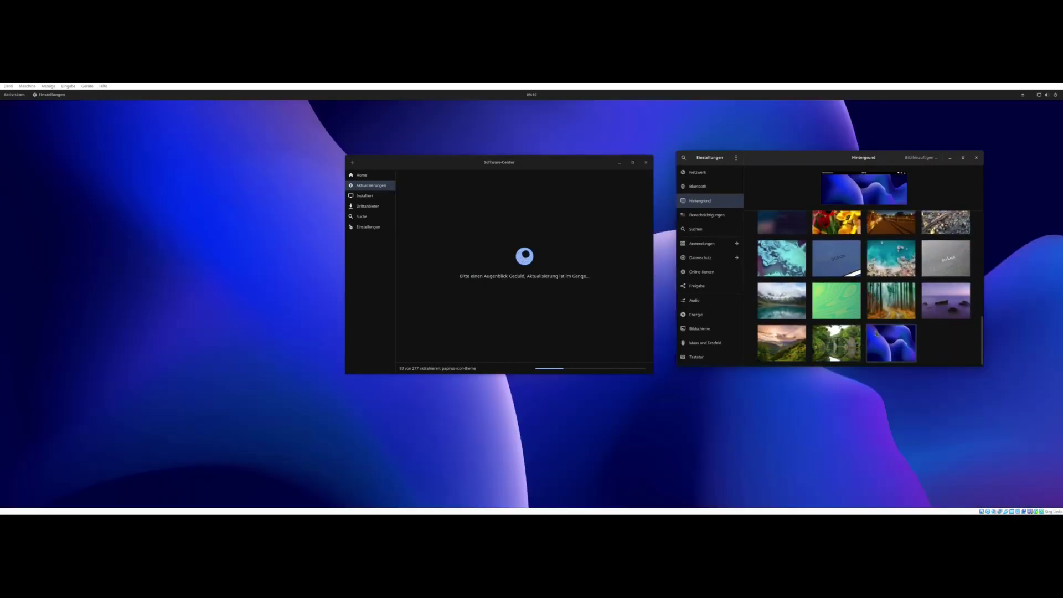
pyautogui.click(781, 301)
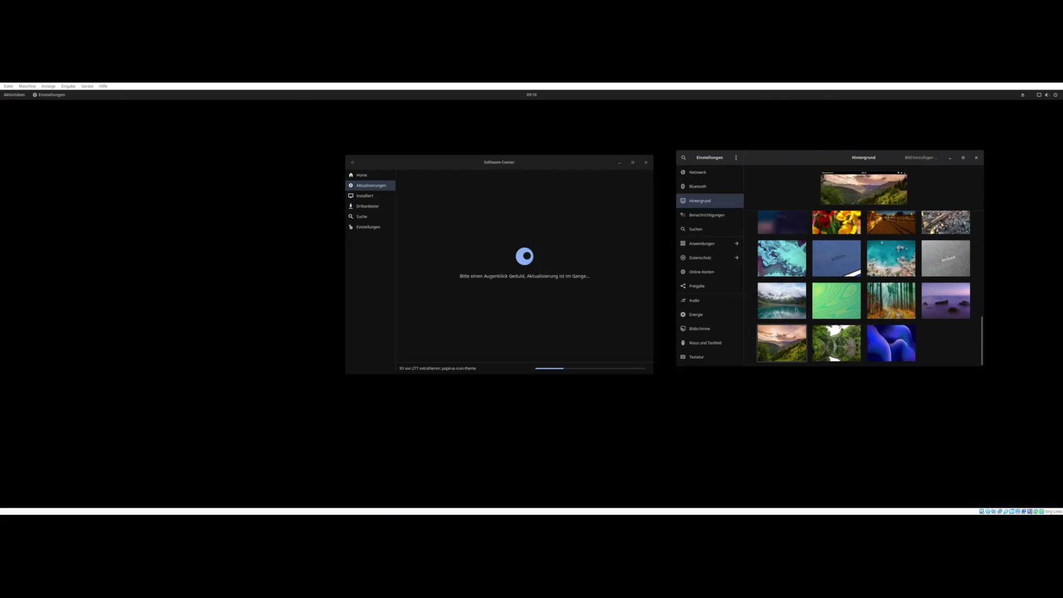
# - Try the purple flower and orangutan wallpapers, then settle back on the mountain lake
pyautogui.scroll(-5, 852, 300)
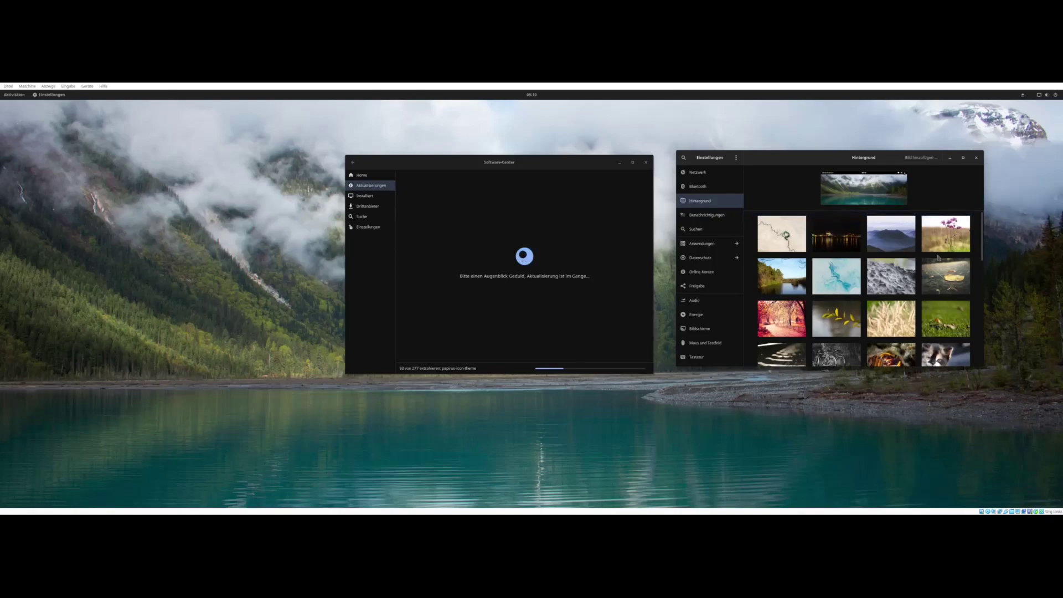
pyautogui.click(942, 243)
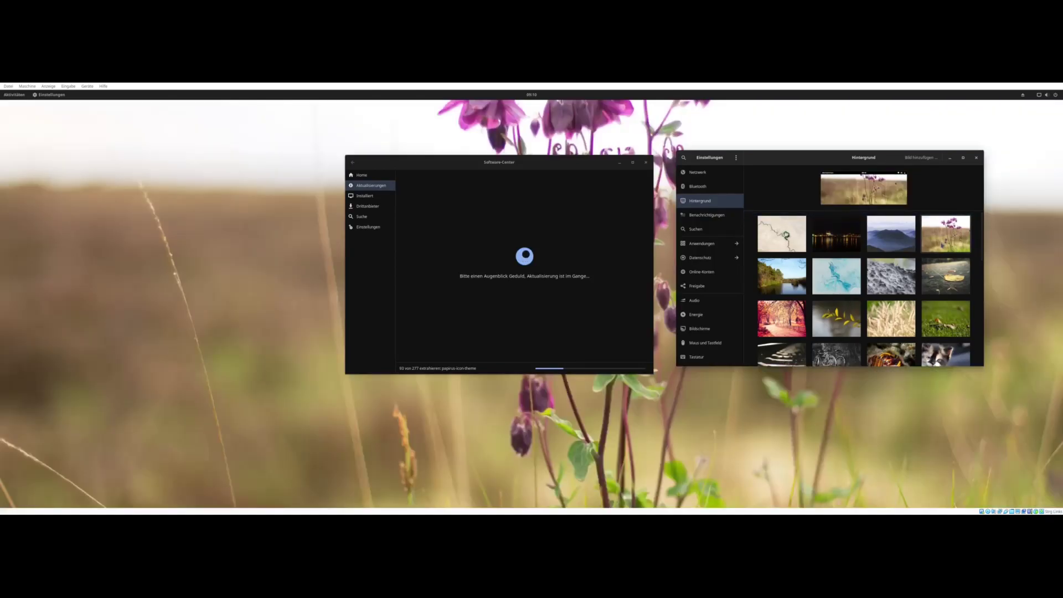
pyautogui.scroll(-5, 935, 255)
pyautogui.click(891, 286)
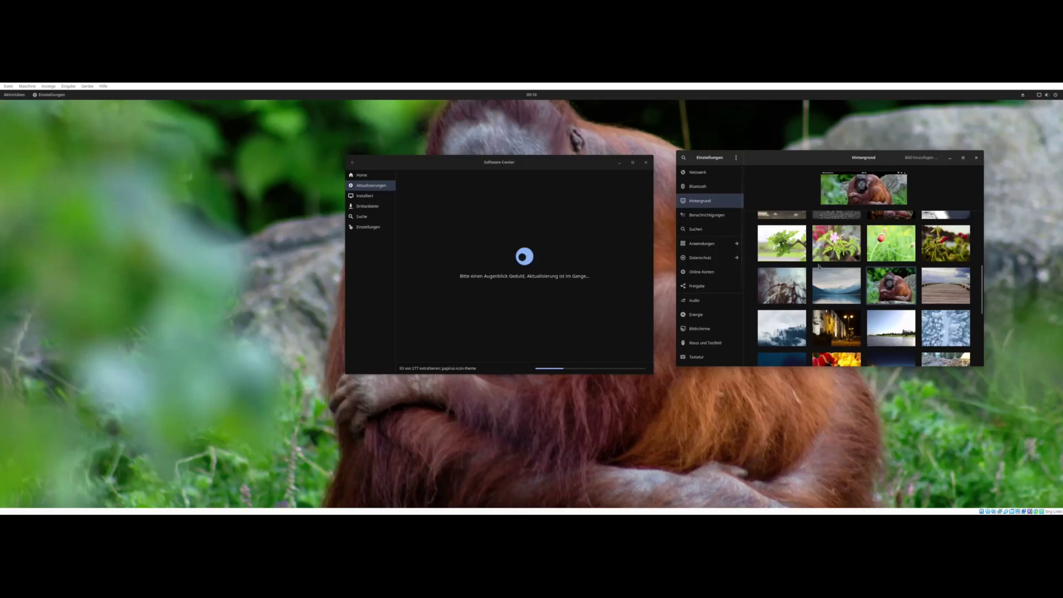
pyautogui.click(825, 281)
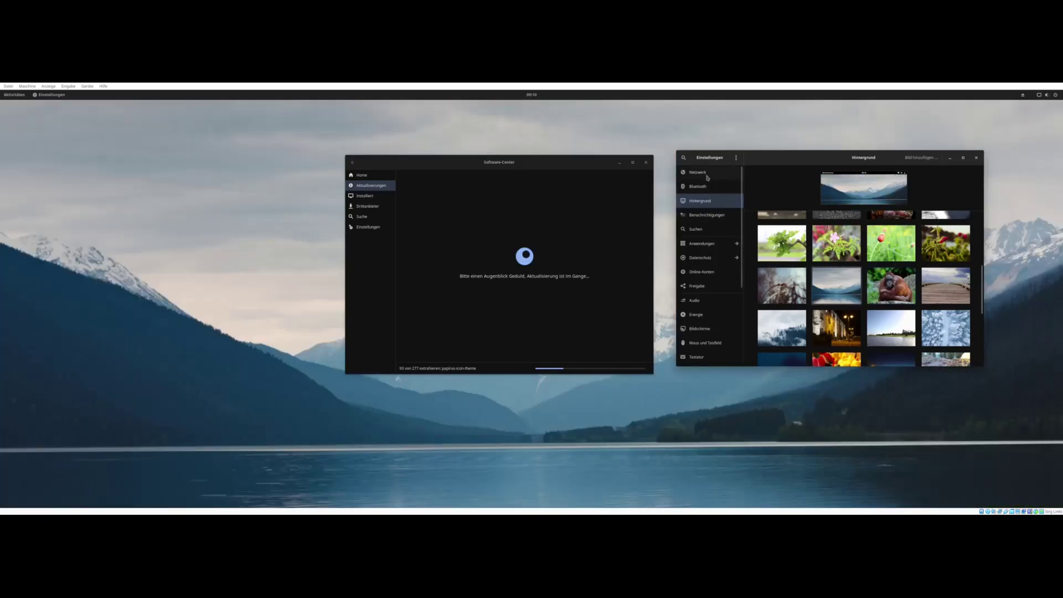
pyautogui.scroll(-5, 718, 261)
pyautogui.scroll(5, 718, 261)
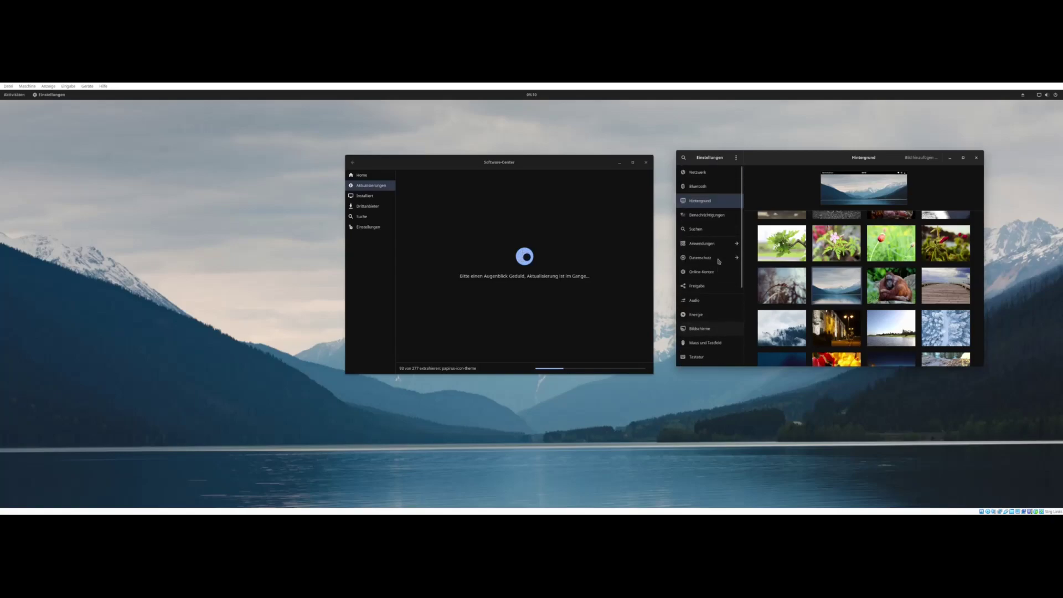
pyautogui.click(700, 176)
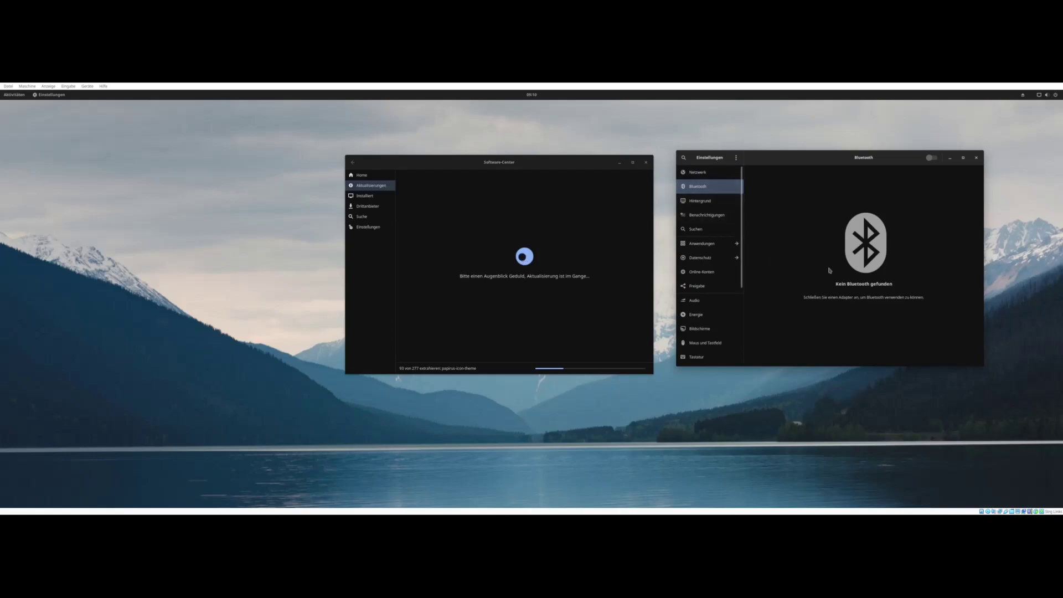
# - Look through the background, notification and search settings pages
pyautogui.click(711, 204)
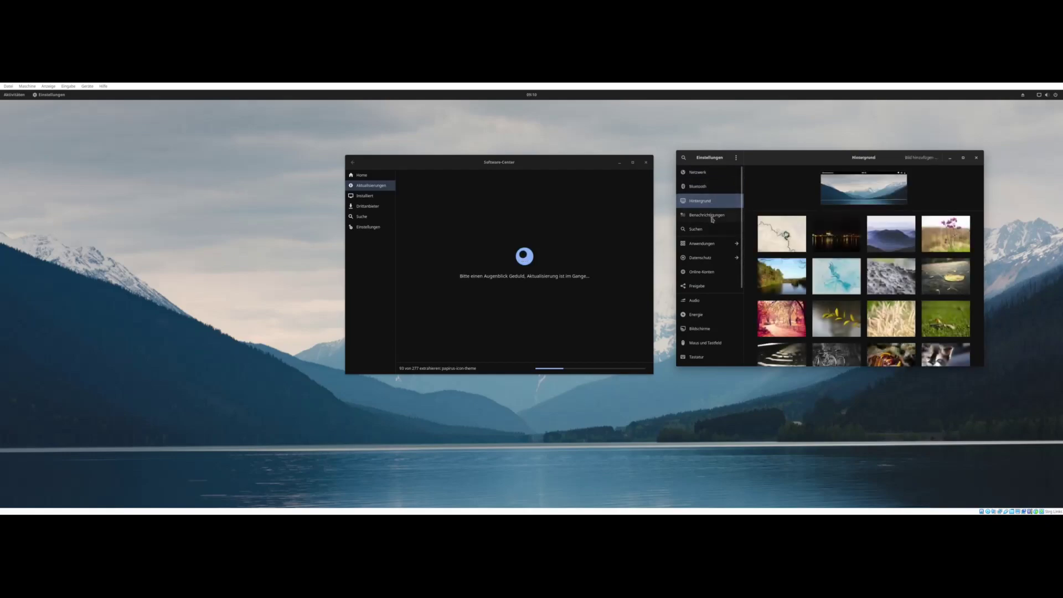
pyautogui.click(713, 217)
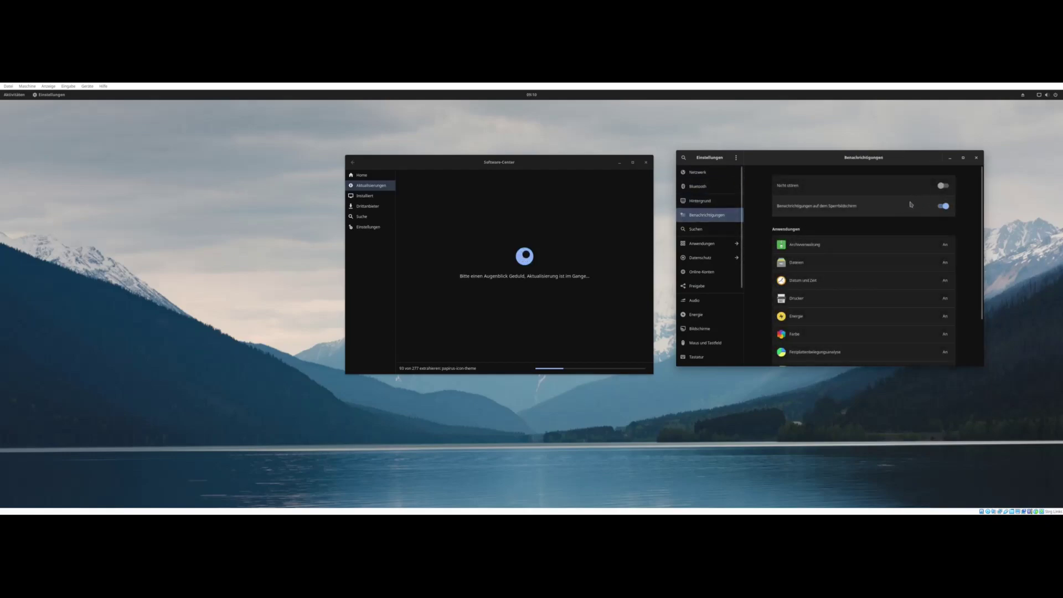
pyautogui.scroll(-2, 865, 314)
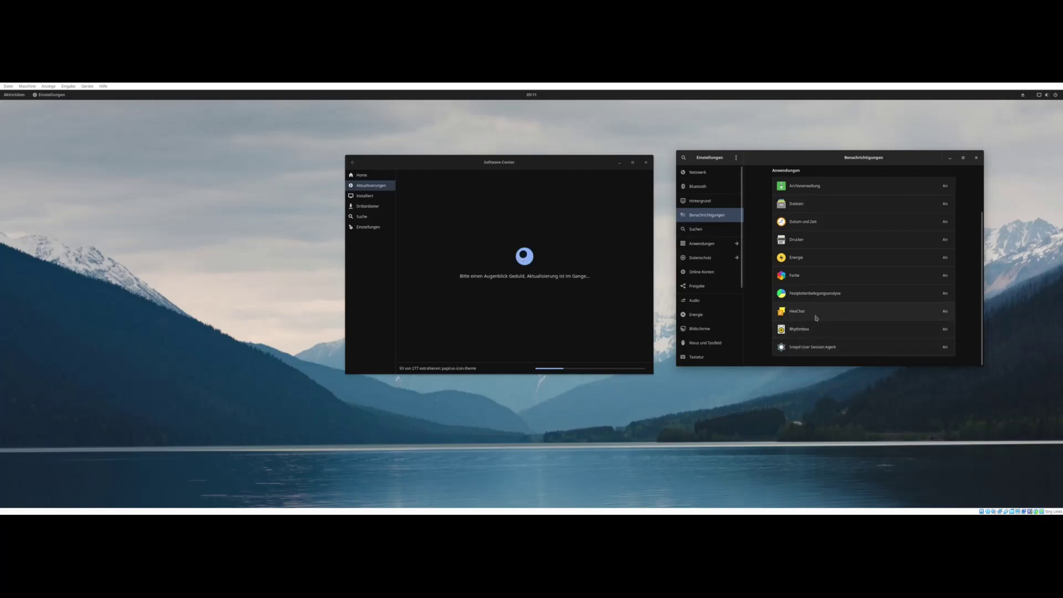
pyautogui.click(698, 232)
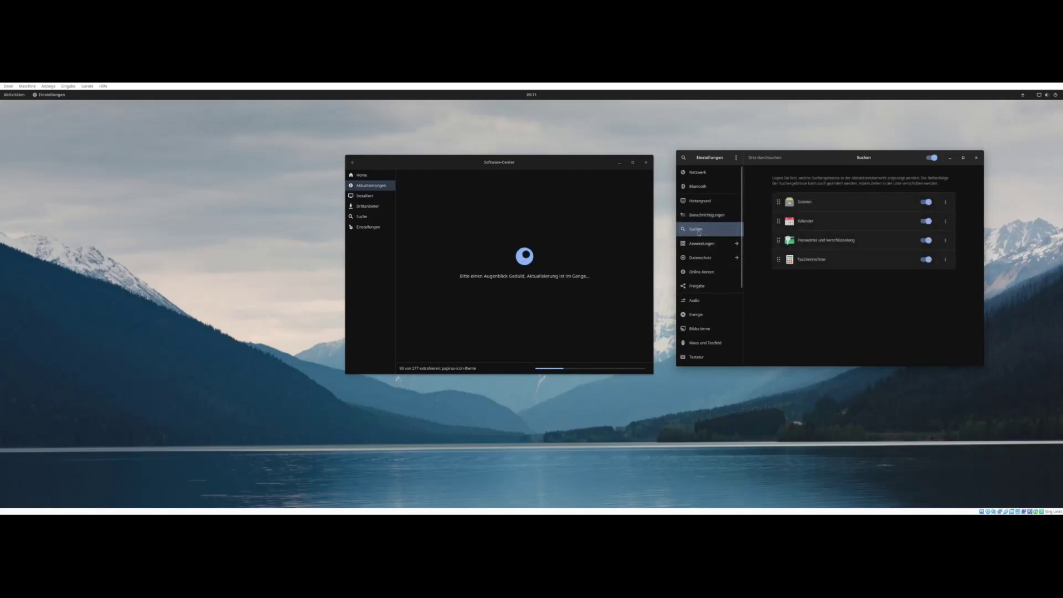
# - Browse the Applications list, then the Region & Language and Accessibility pages
pyautogui.click(701, 243)
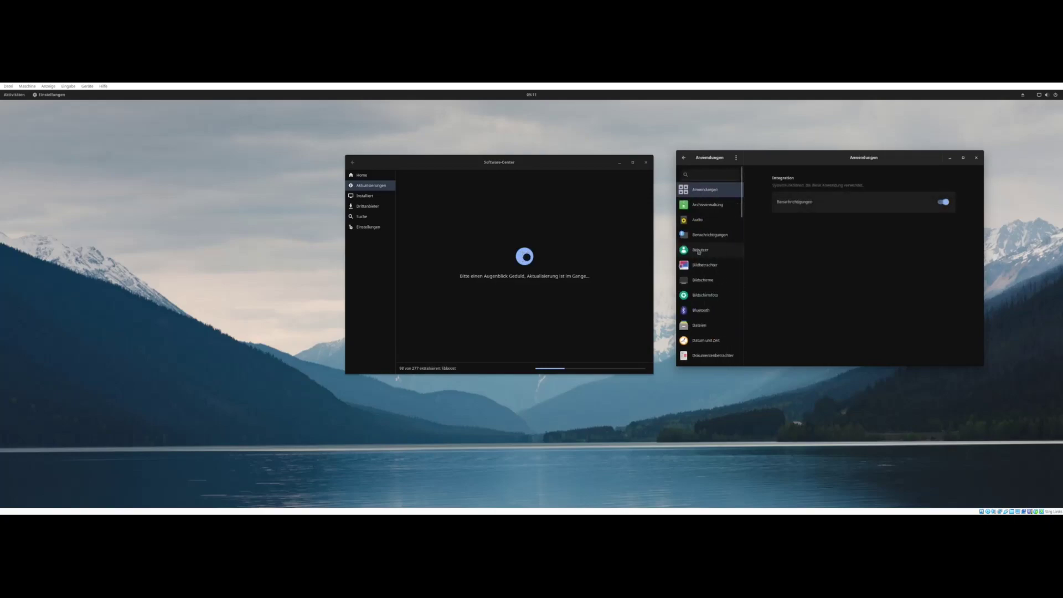
pyautogui.scroll(-1, 700, 254)
pyautogui.scroll(-3, 701, 255)
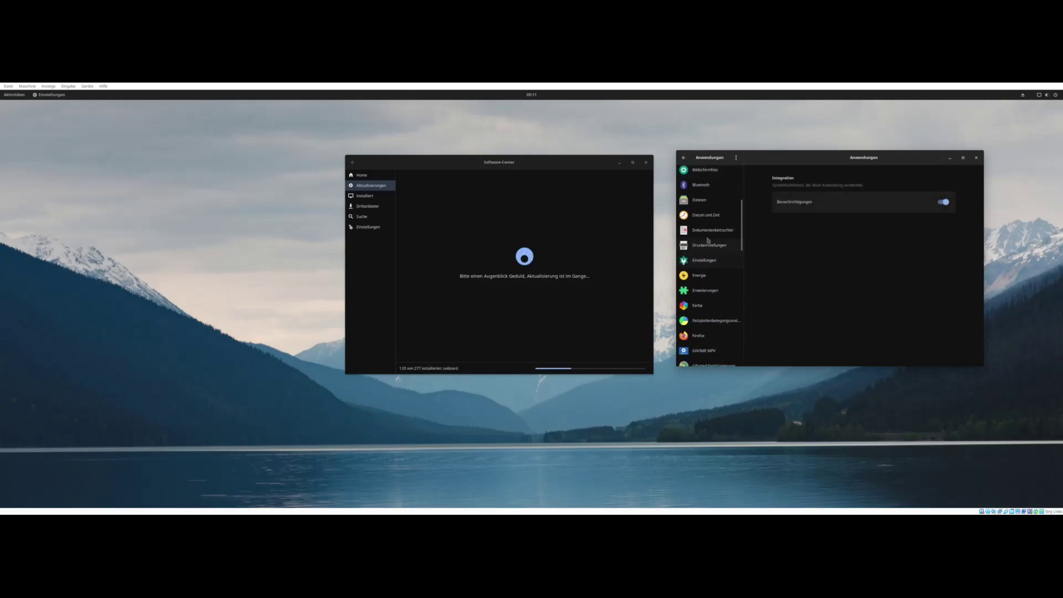
pyautogui.click(684, 159)
pyautogui.click(707, 290)
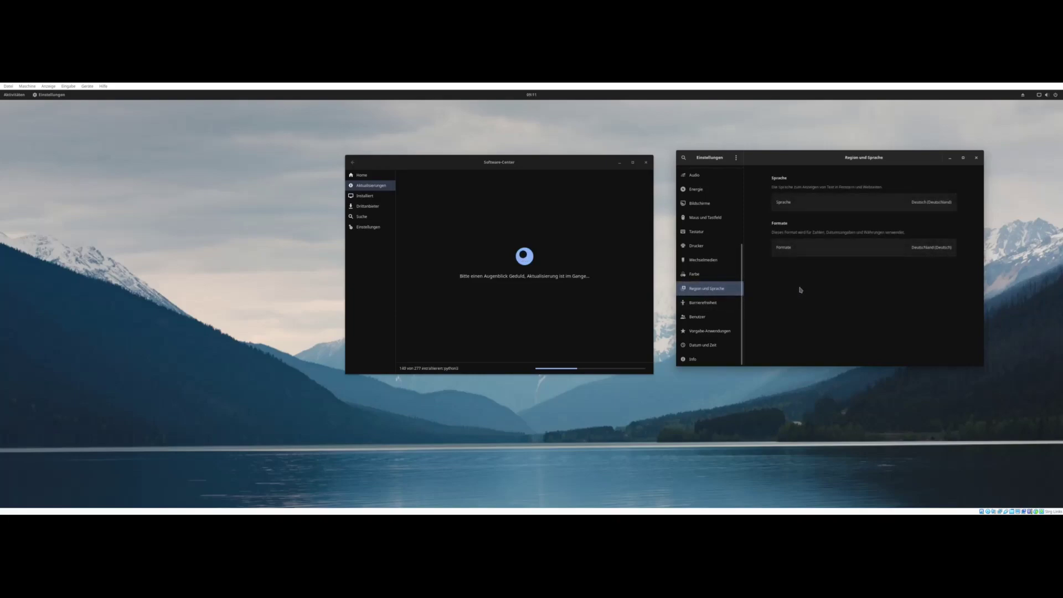
pyautogui.click(714, 304)
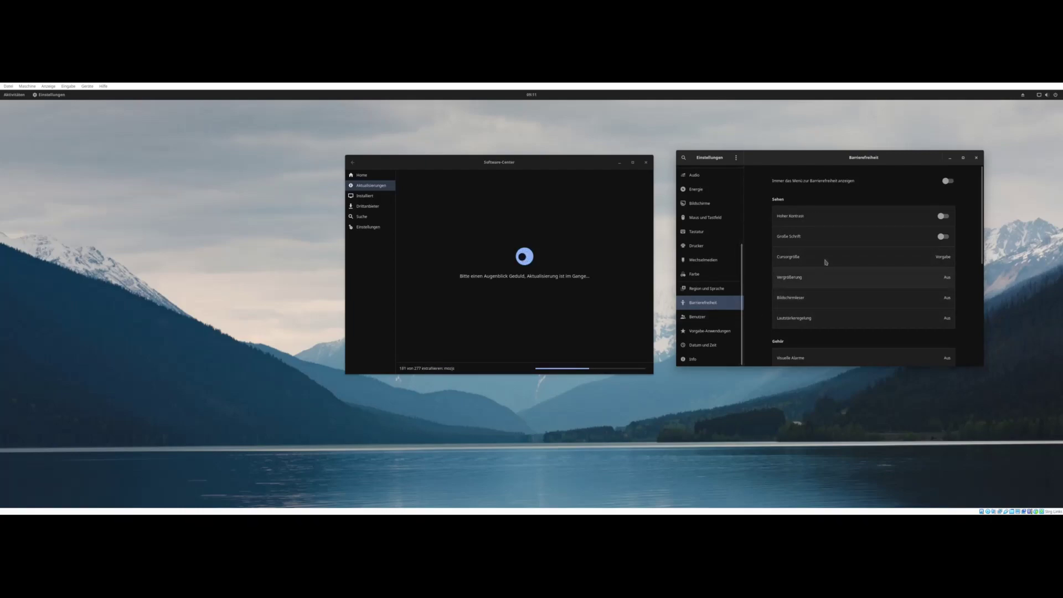
# - Unlock the Users page with the account password and switch on automatic login
pyautogui.click(698, 322)
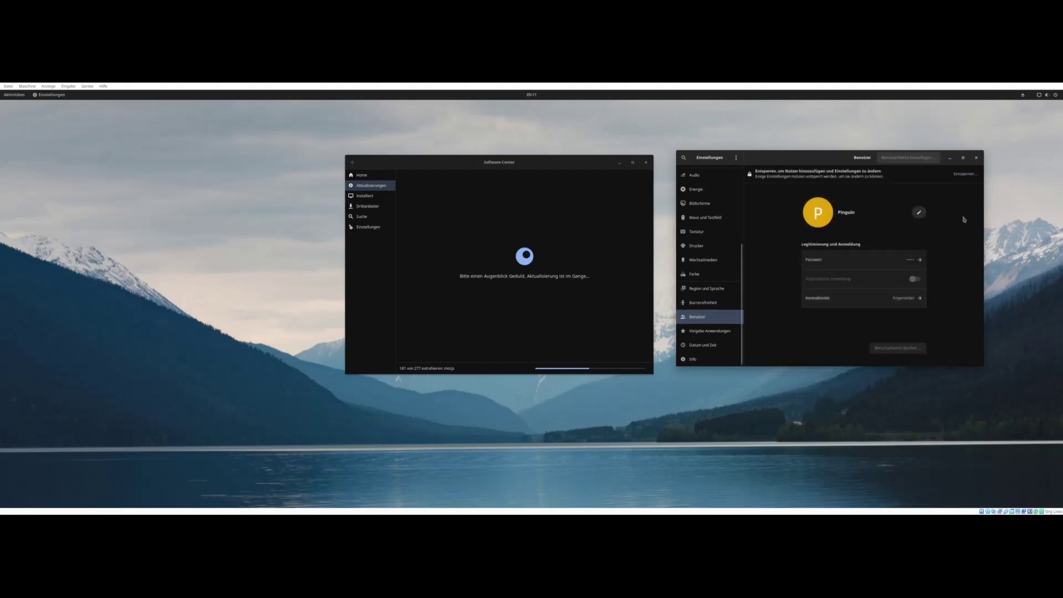
pyautogui.click(967, 175)
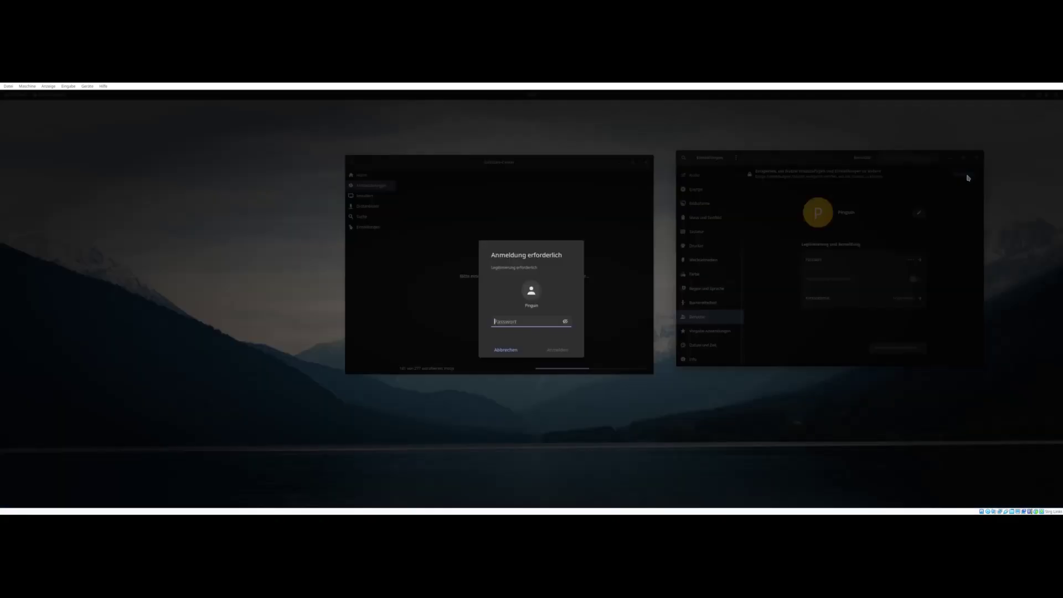
pyautogui.write('•••••••')
pyautogui.press('Return')
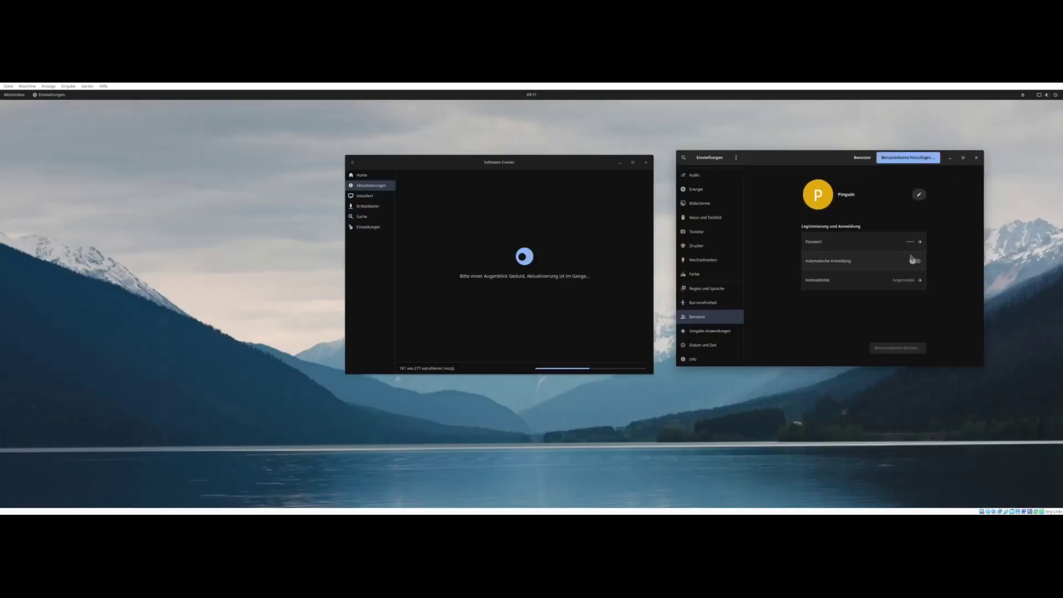
pyautogui.click(919, 263)
pyautogui.click(711, 331)
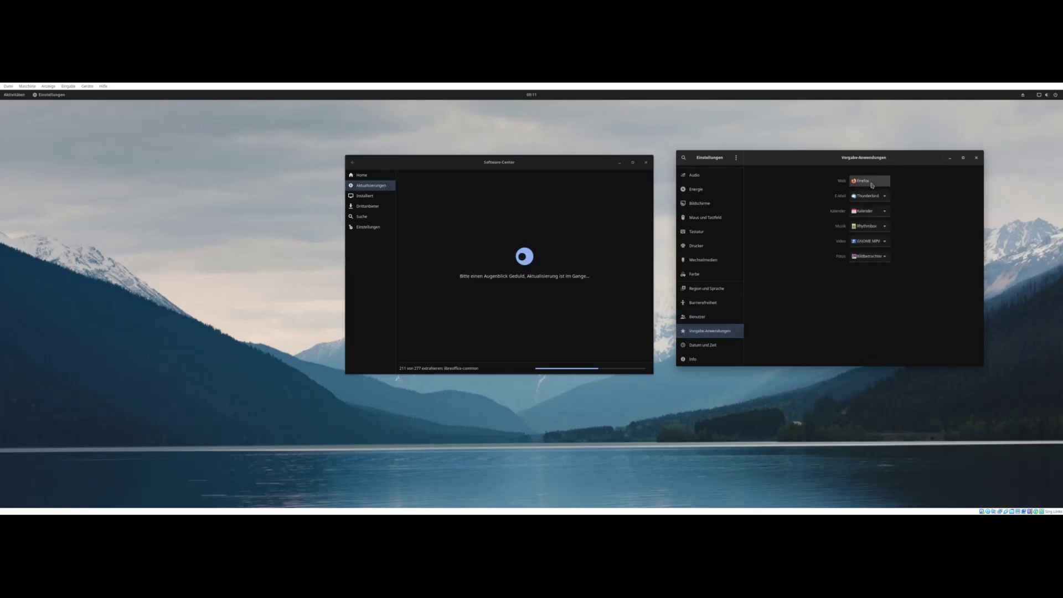
# - Check the default e-mail and video app choices unchanged, then view Date & Time
pyautogui.click(875, 197)
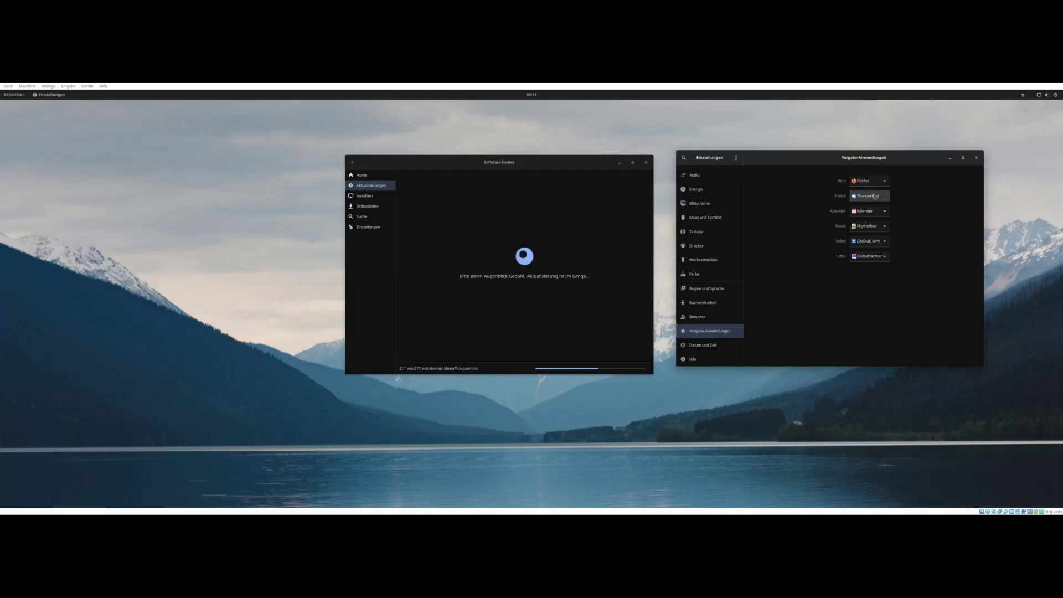
pyautogui.click(874, 196)
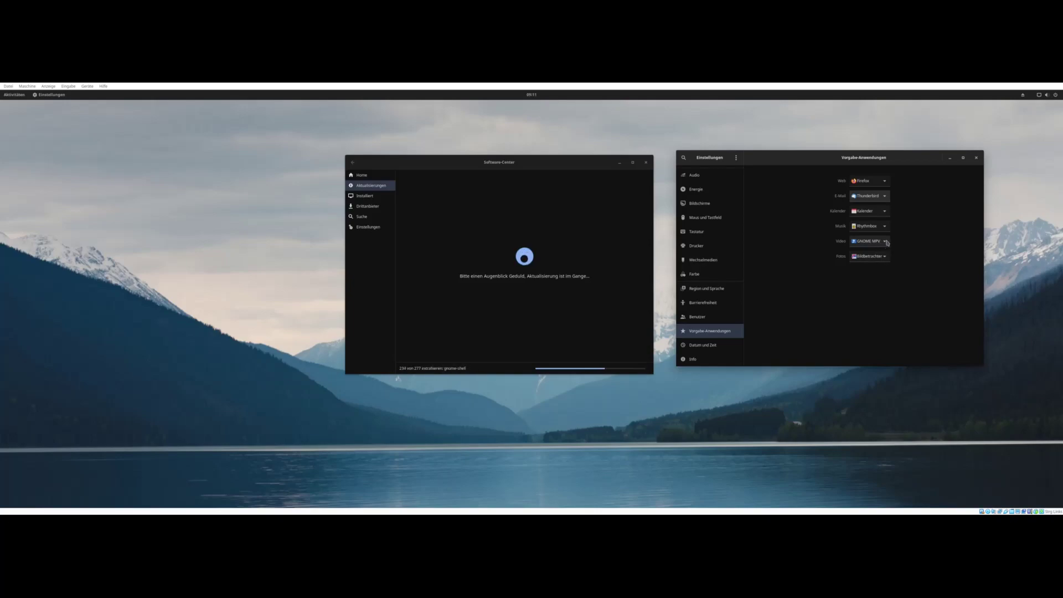
pyautogui.click(885, 244)
pyautogui.click(703, 345)
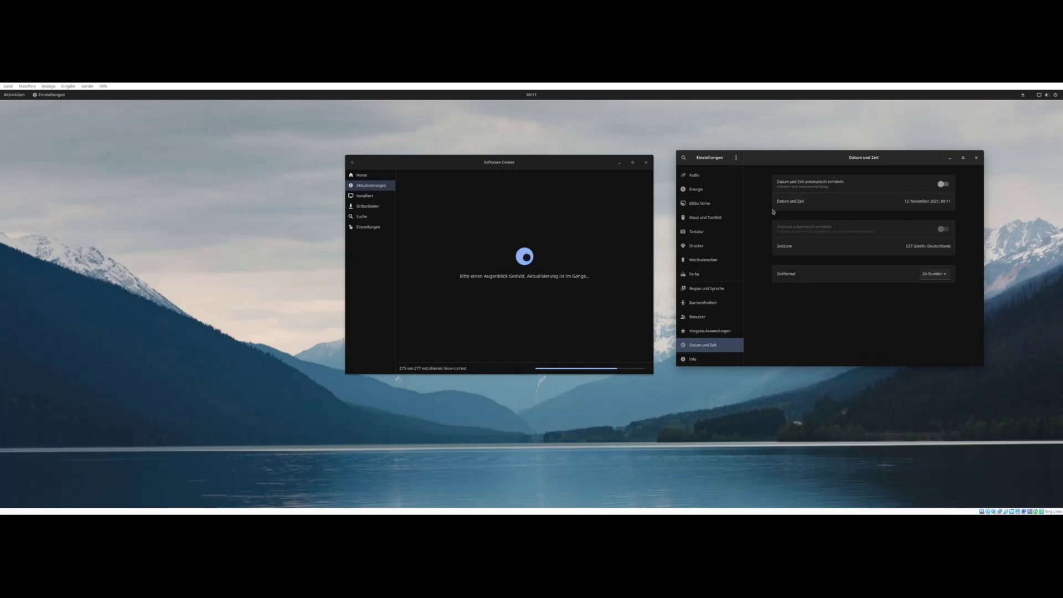
# - Scroll through the About page's system details
pyautogui.click(704, 359)
pyautogui.scroll(-2, 965, 269)
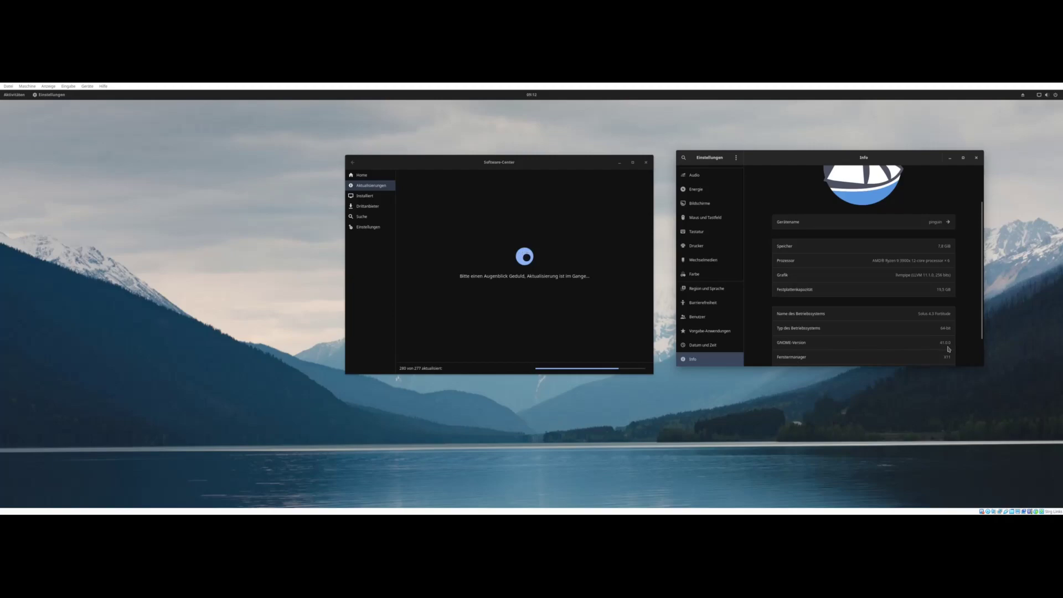
pyautogui.scroll(-1, 950, 344)
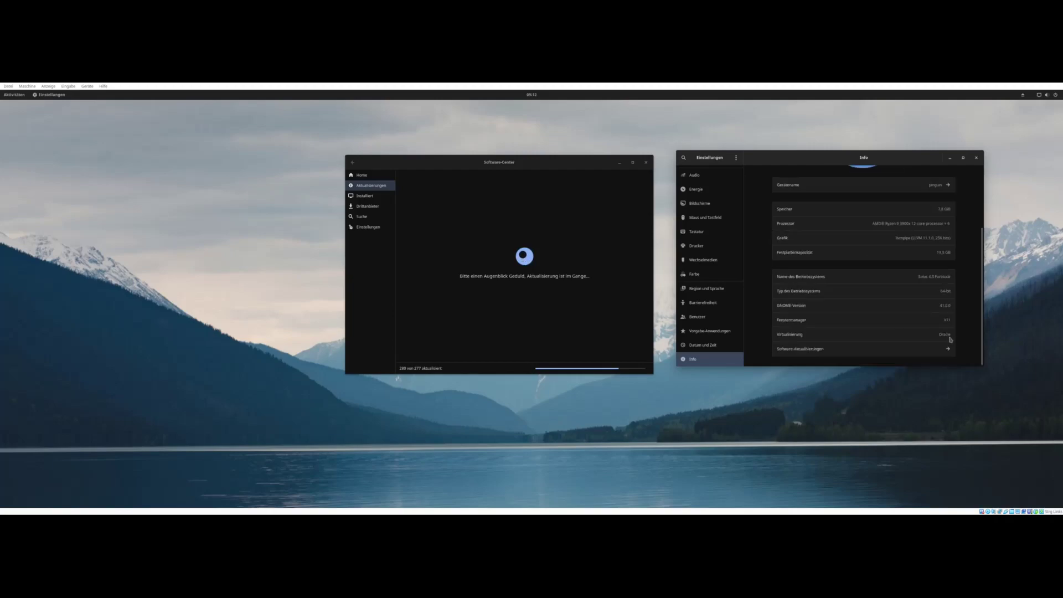
pyautogui.scroll(2, 969, 327)
pyautogui.scroll(-2, 969, 327)
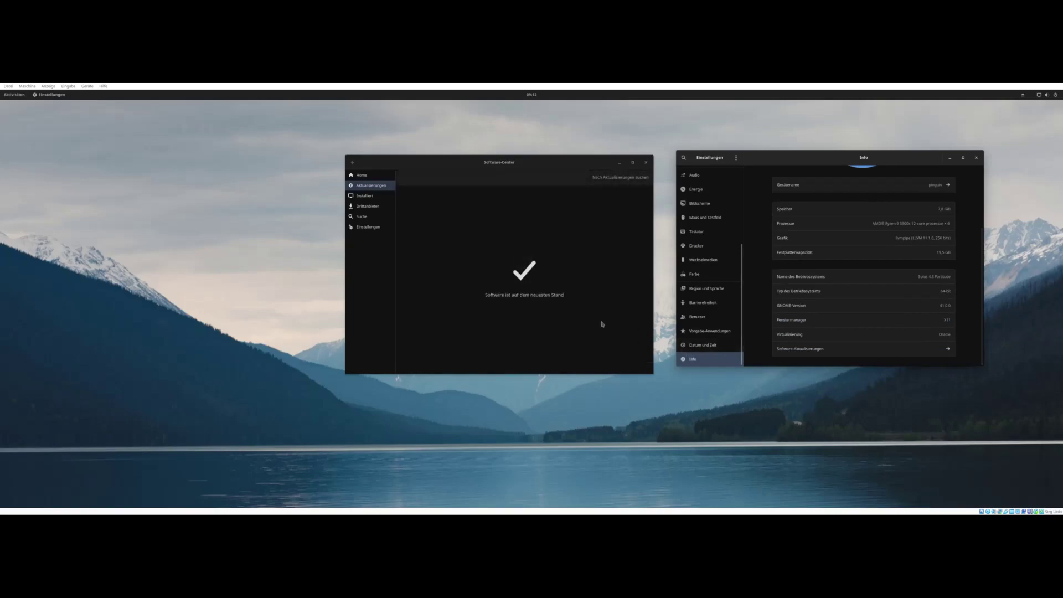
# - Close Settings and Software Center, restart the VM, and boot Solus back to the desktop
pyautogui.click(976, 158)
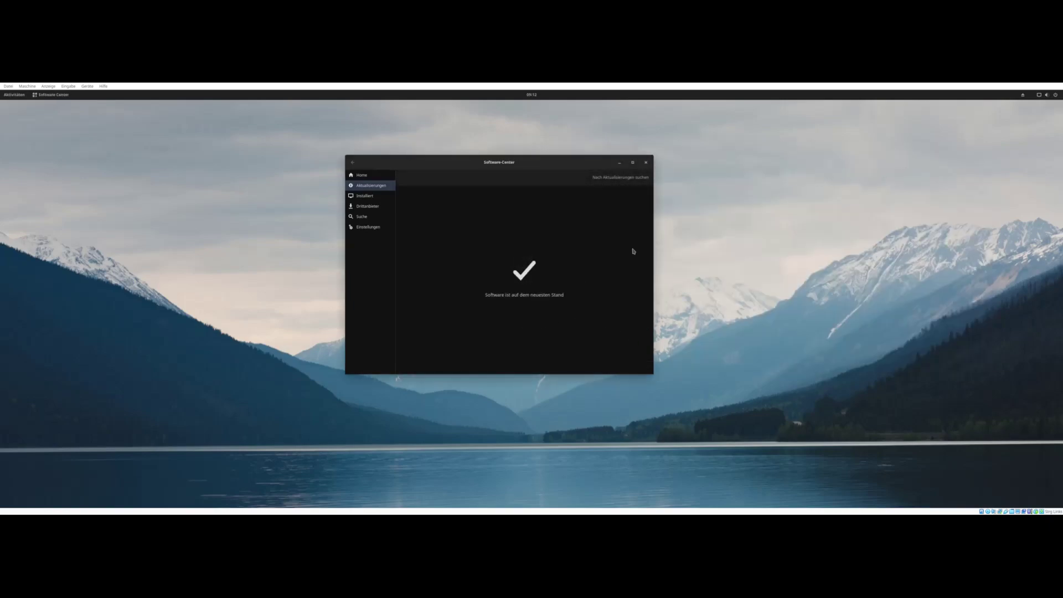
pyautogui.click(645, 163)
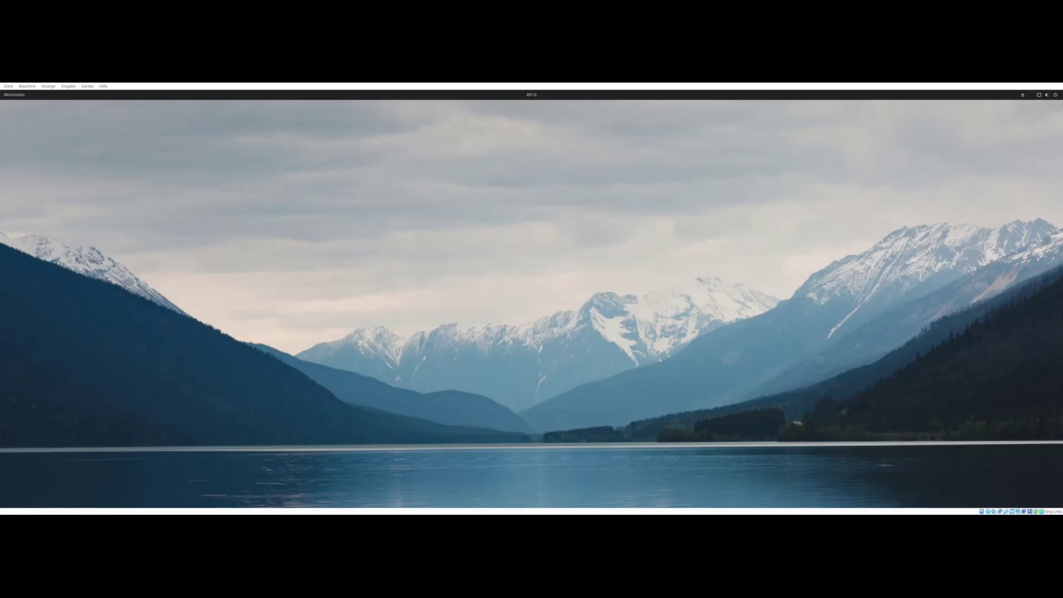
pyautogui.click(1046, 94)
pyautogui.click(1021, 161)
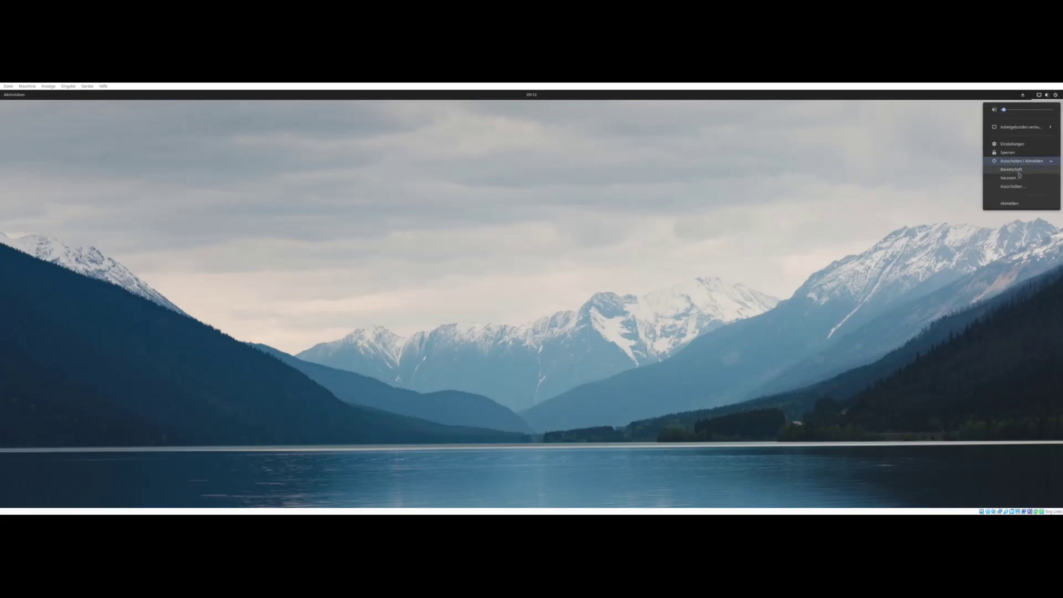
pyautogui.click(1009, 177)
pyautogui.click(559, 323)
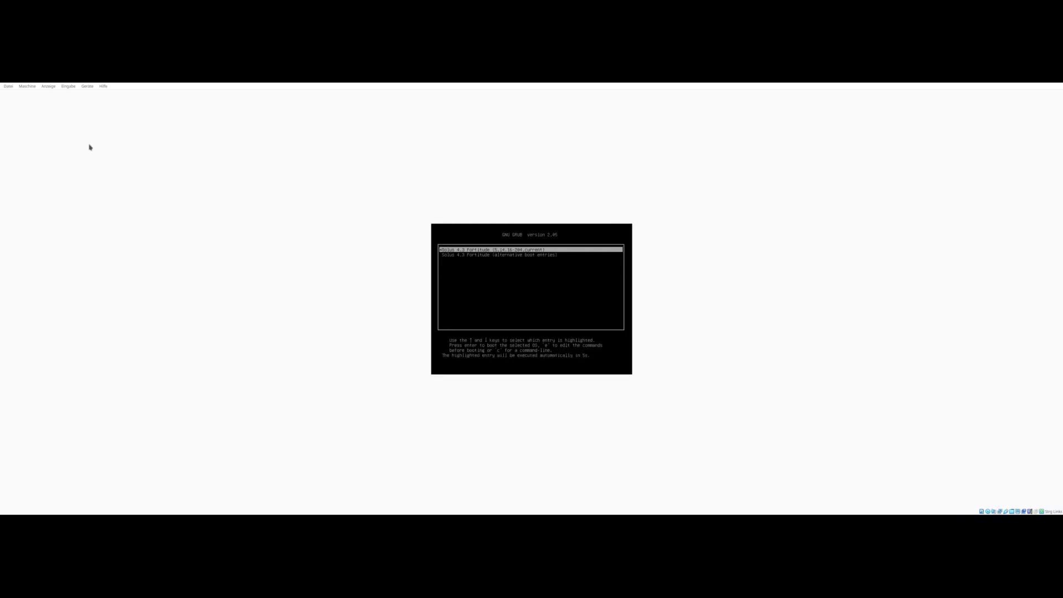
pyautogui.press('Return')
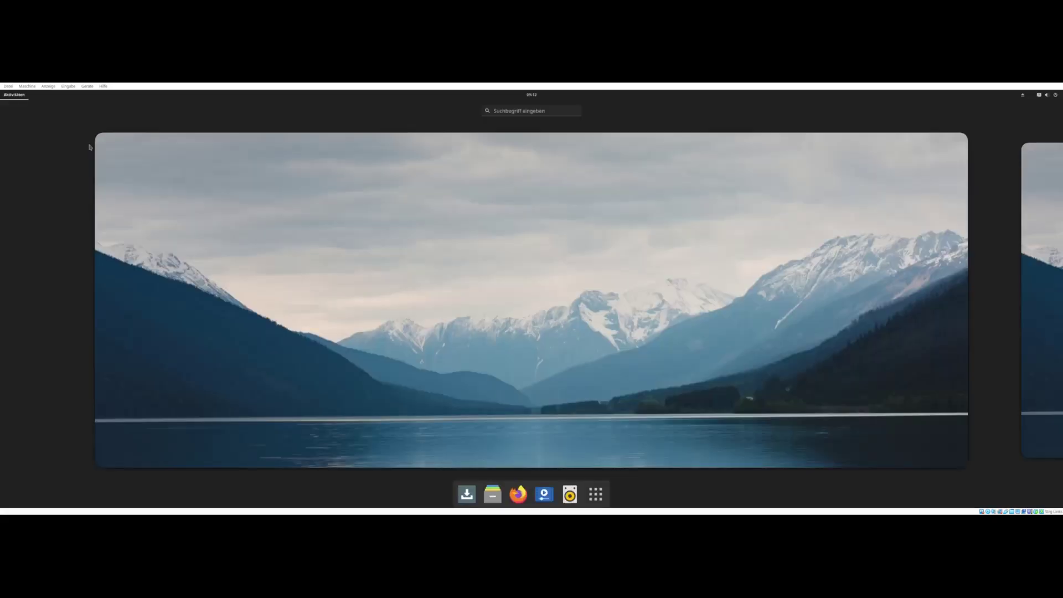
pyautogui.click(90, 148)
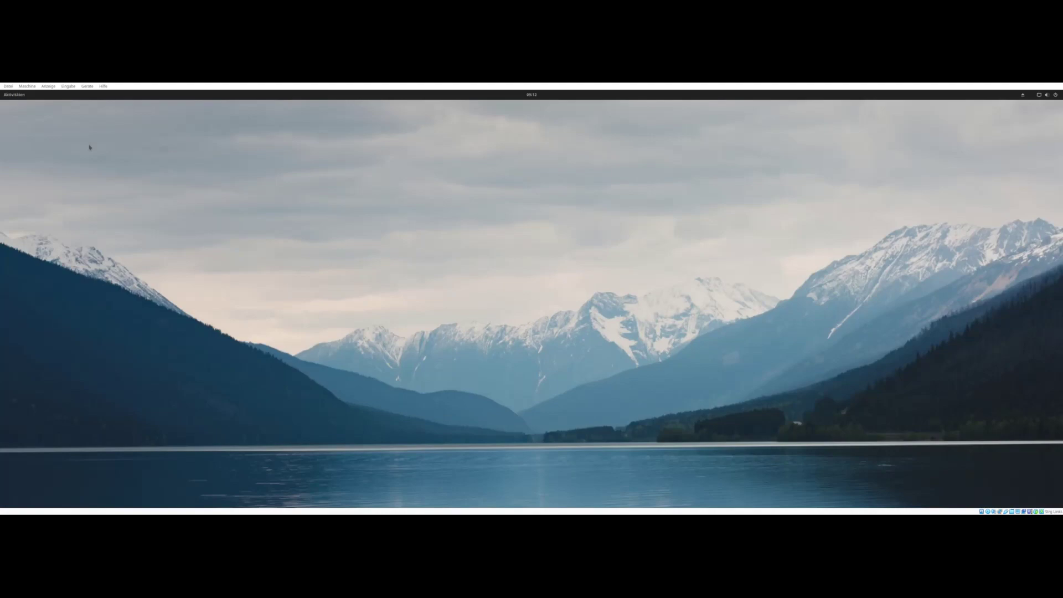
# - Open the Software Center and search for neofetch
pyautogui.click(17, 96)
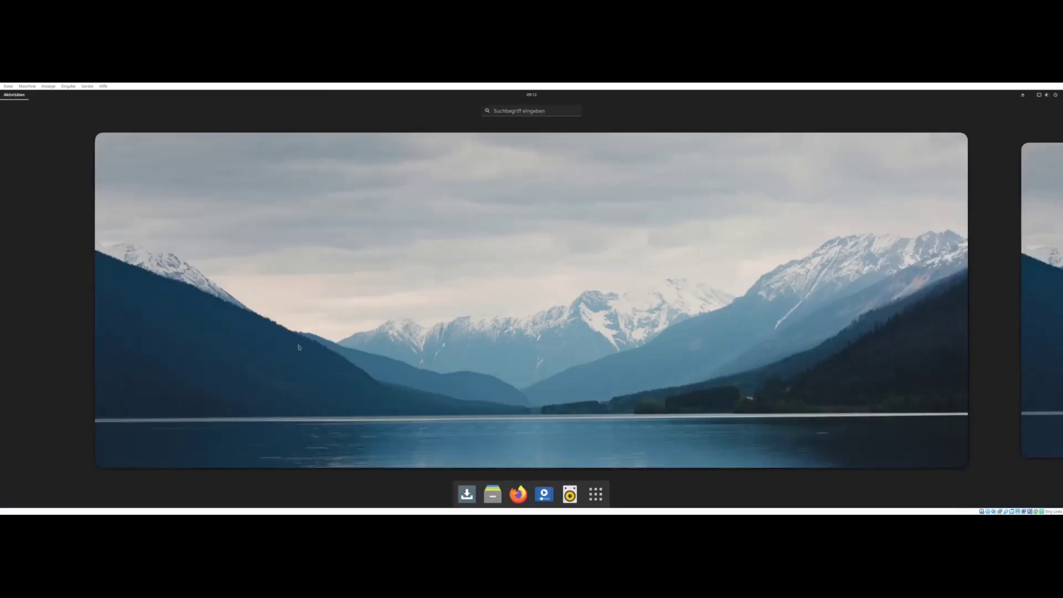
pyautogui.click(466, 494)
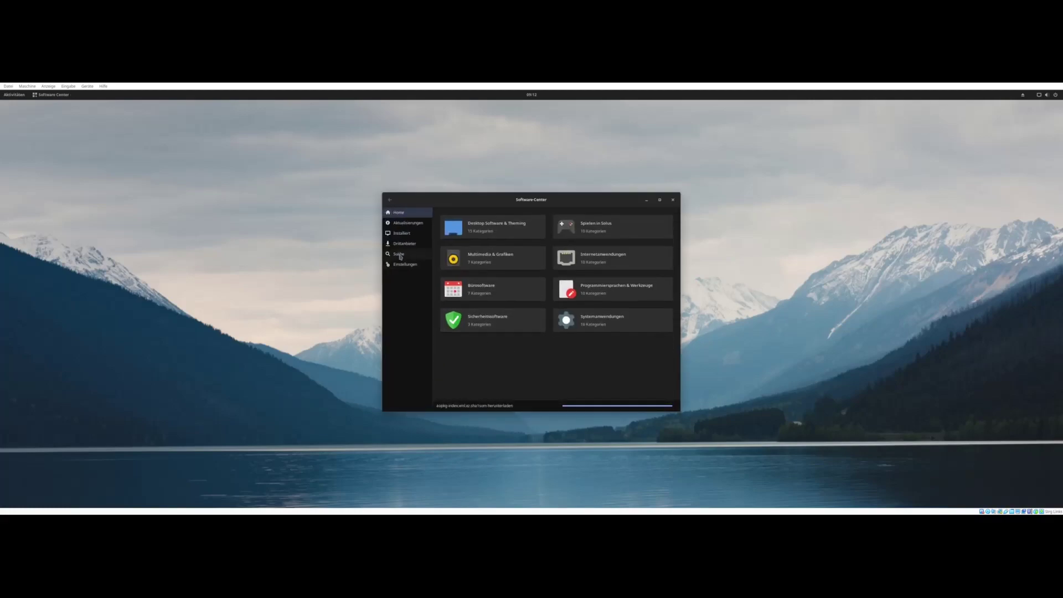
pyautogui.click(398, 253)
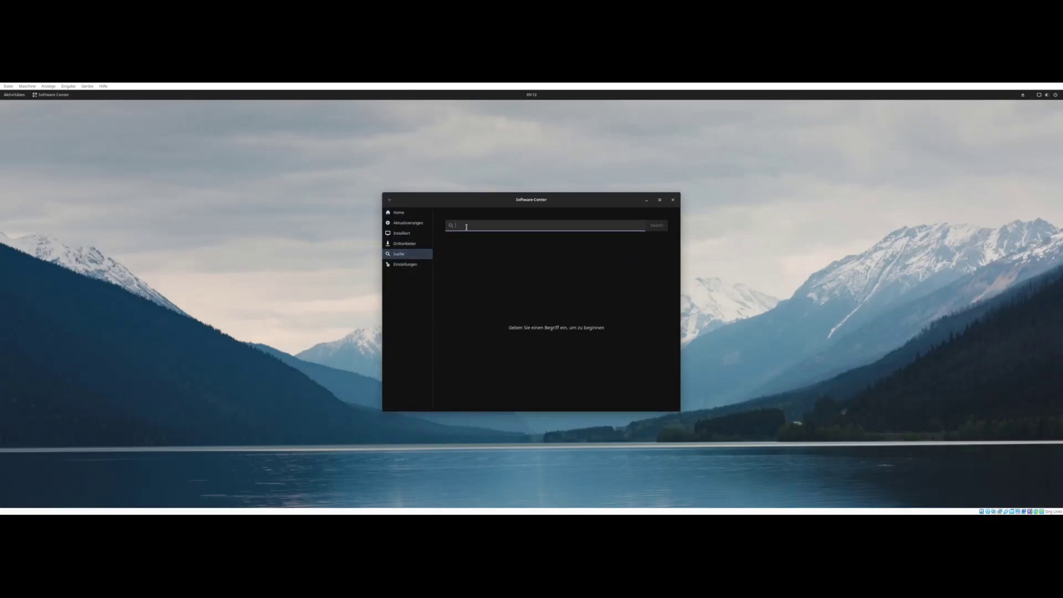
pyautogui.write('re')
pyautogui.press('Return')
# - Install neofetch with its dependencies, authorising with the account password
pyautogui.click(460, 254)
pyautogui.click(660, 222)
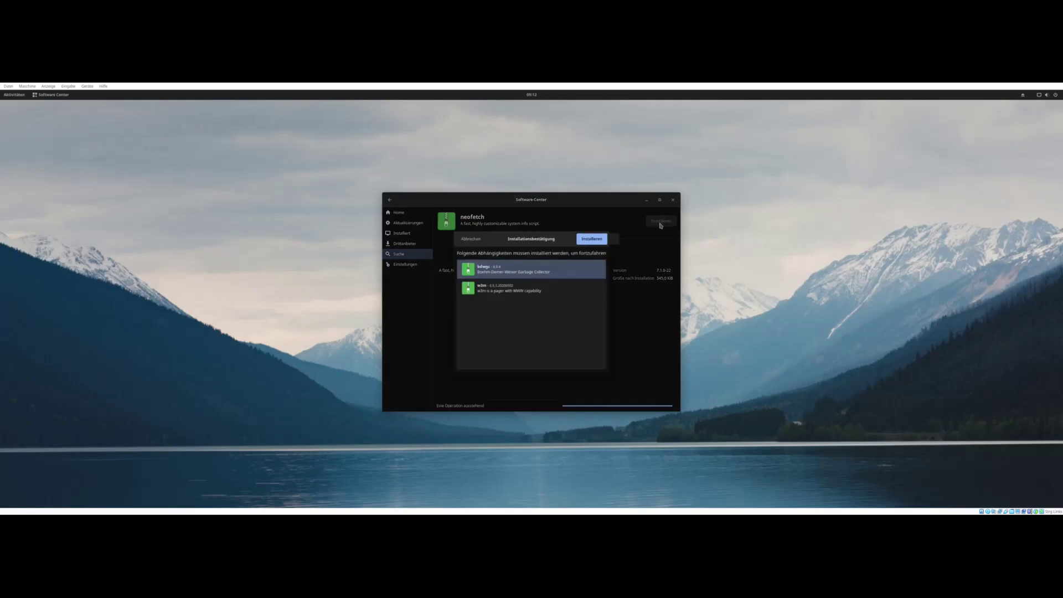
pyautogui.click(588, 241)
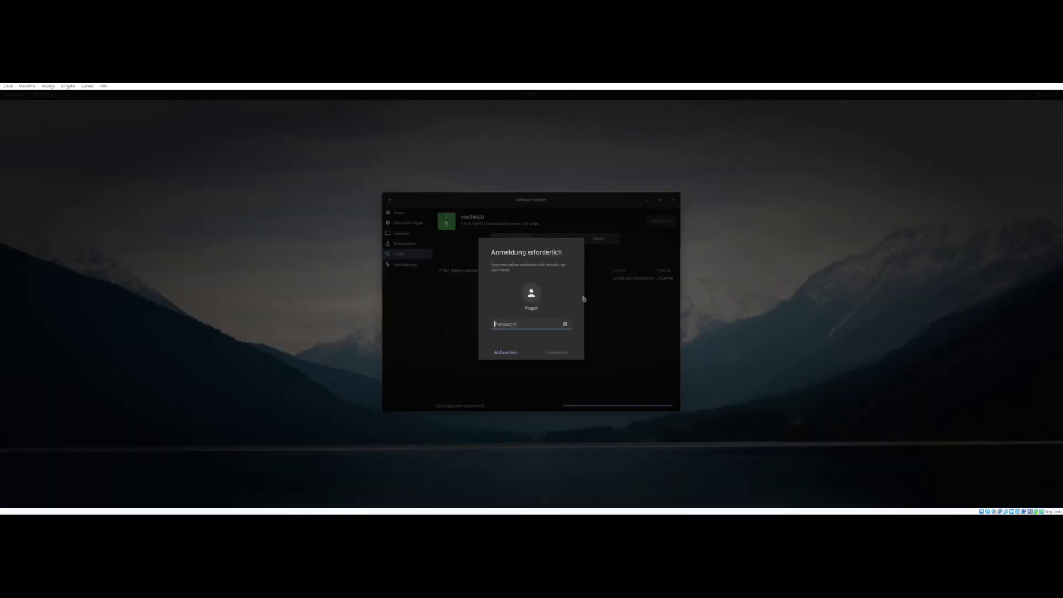
pyautogui.write('******')
pyautogui.press('Return')
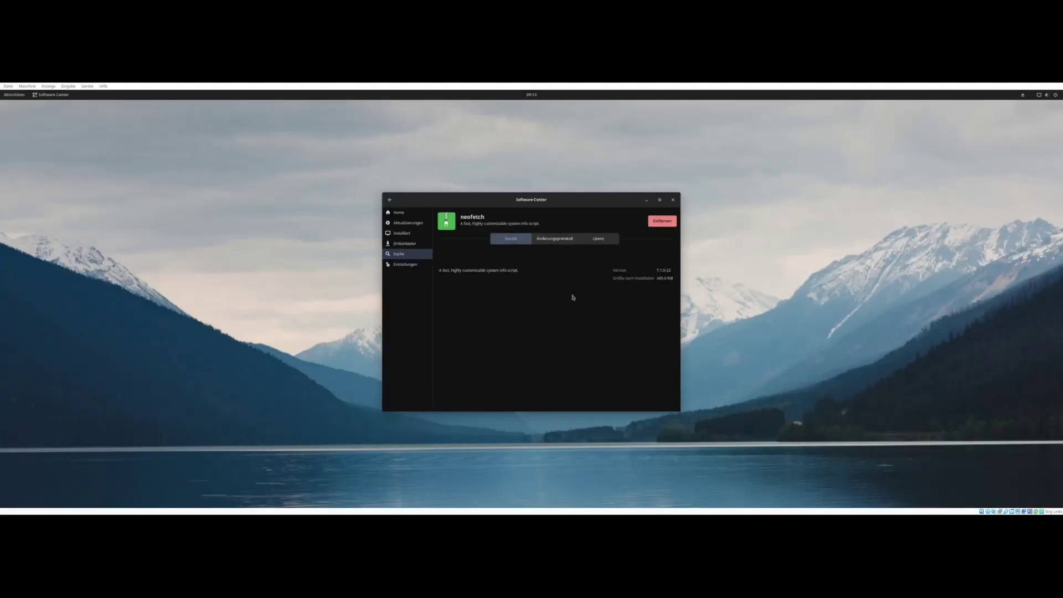
pyautogui.moveTo(524, 203); pyautogui.dragTo(603, 188)
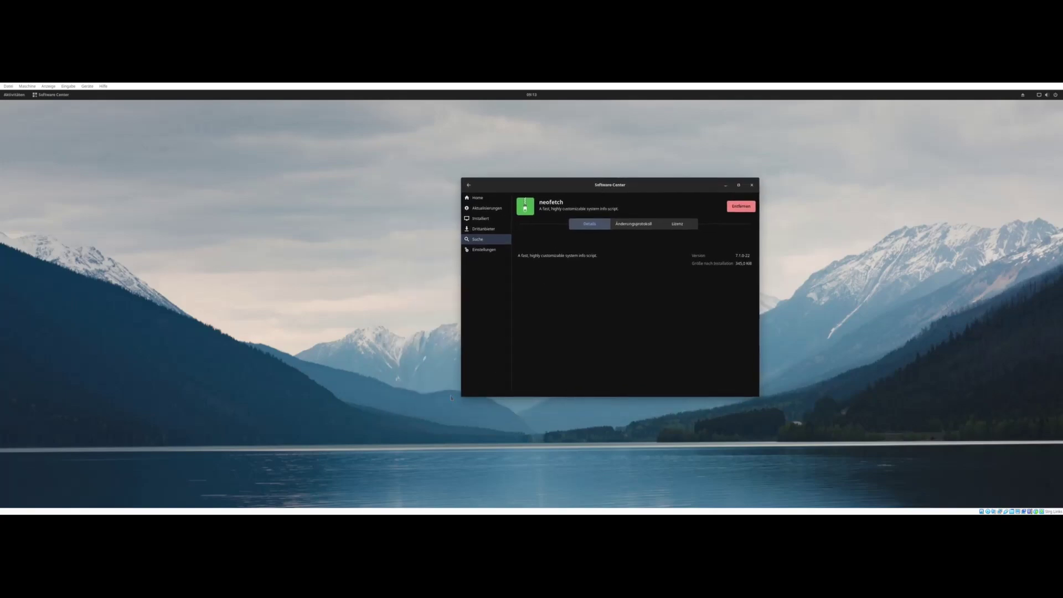
pyautogui.click(14, 95)
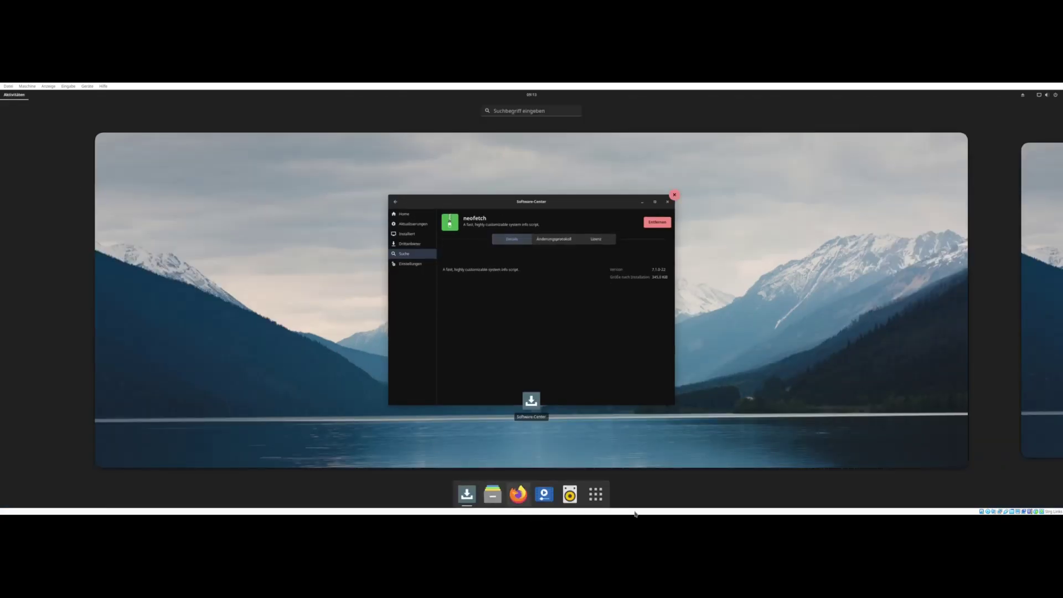
# - Find Terminal via 'termin', add it to favourites, and launch it
pyautogui.click(598, 495)
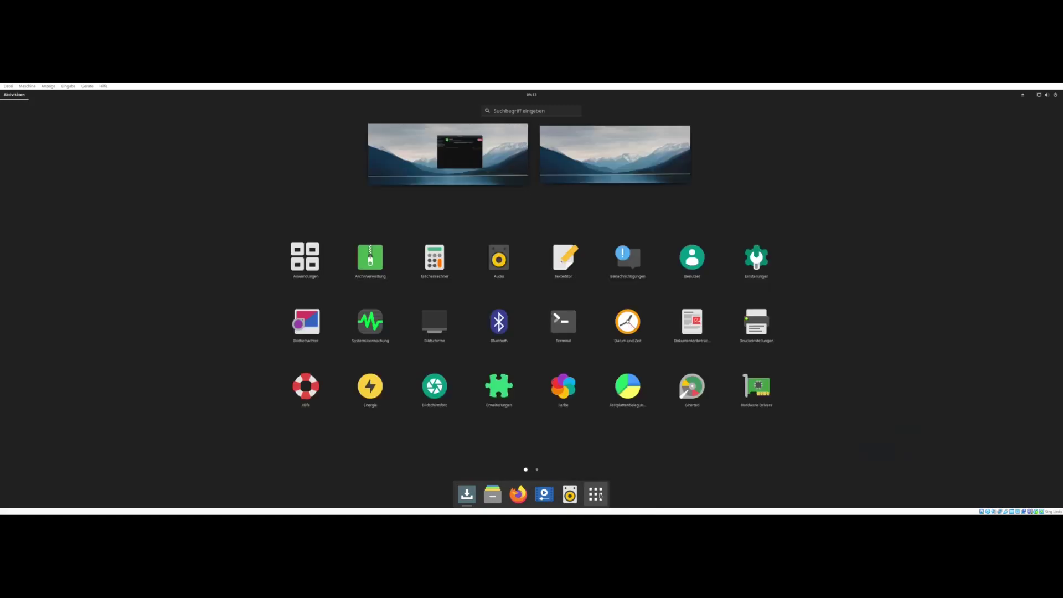
pyautogui.write('termin')
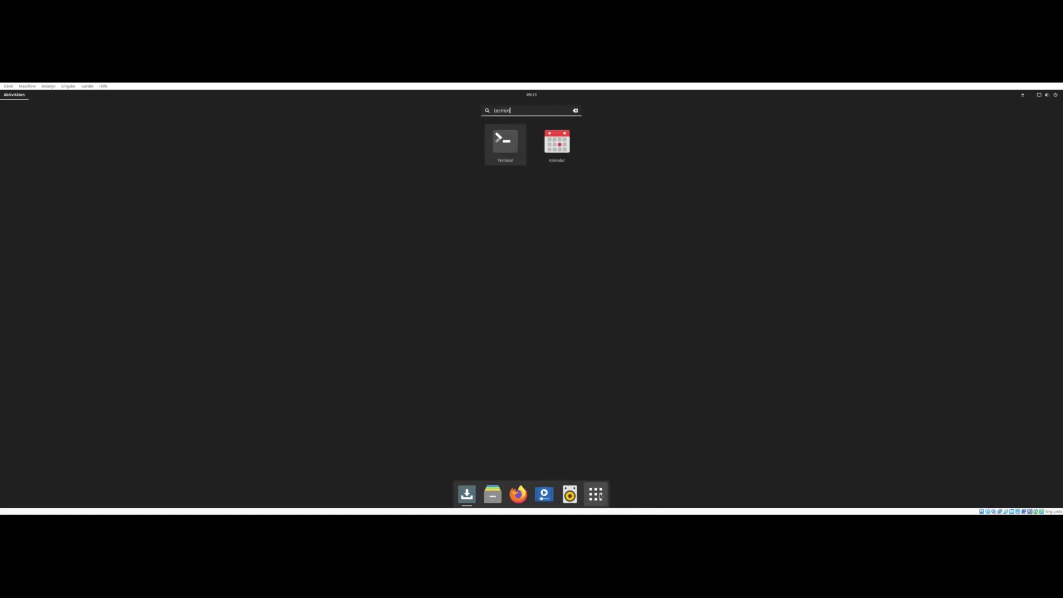
pyautogui.rightClick(514, 144)
pyautogui.click(557, 157)
pyautogui.click(581, 494)
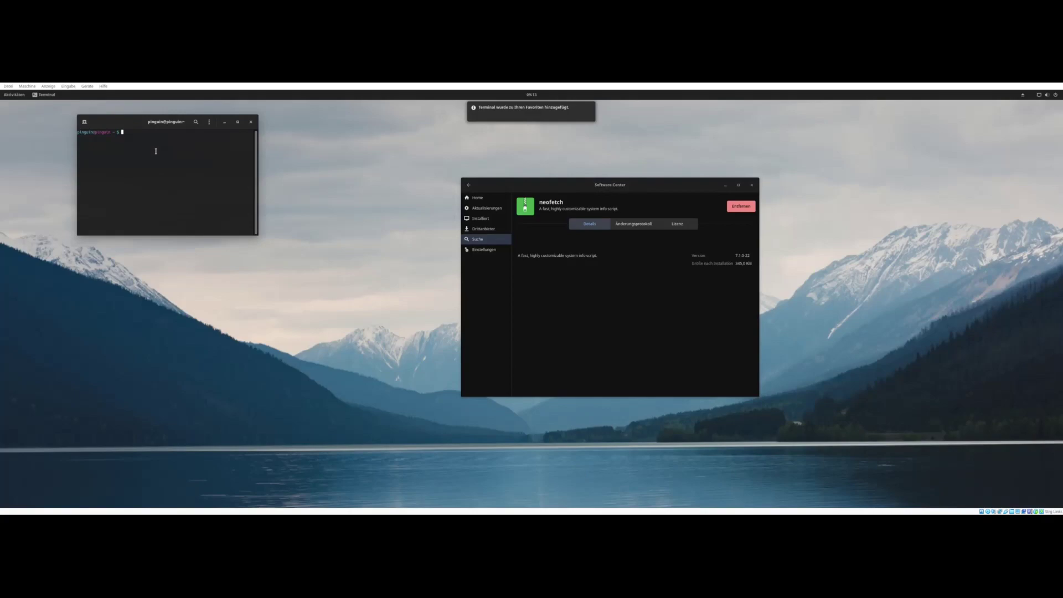
# - Run neofetch, then enlarge and reposition the terminal window to show its output
pyautogui.write('neofetch')
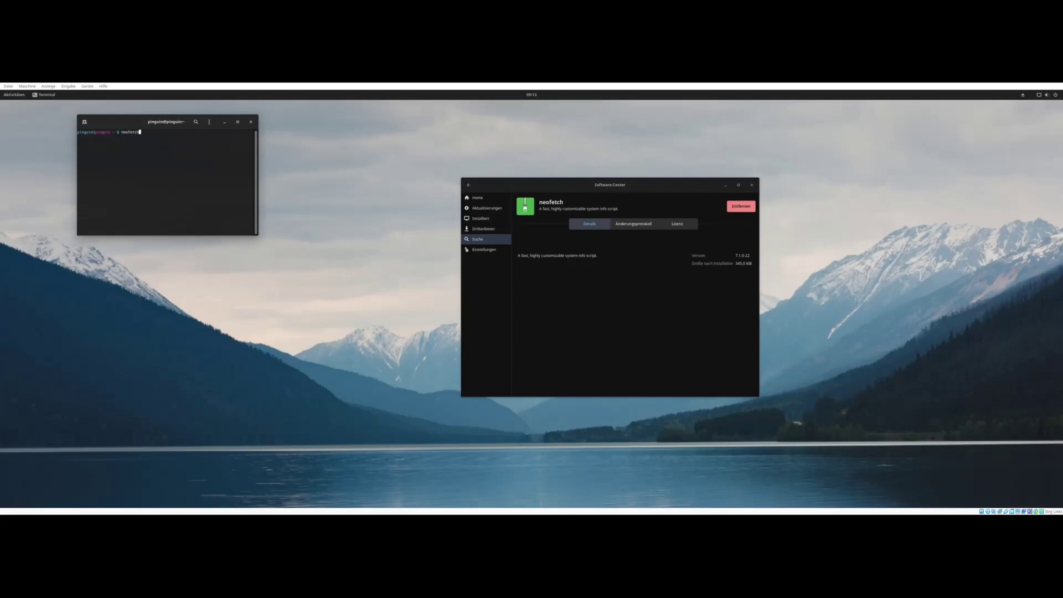
pyautogui.press('Return')
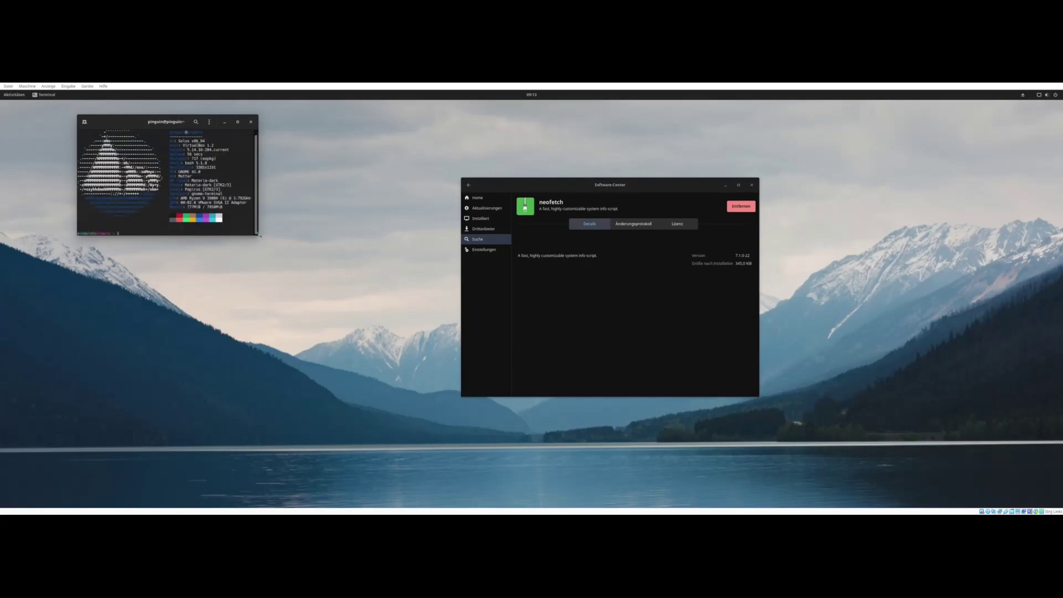
pyautogui.moveTo(258, 236); pyautogui.dragTo(460, 381)
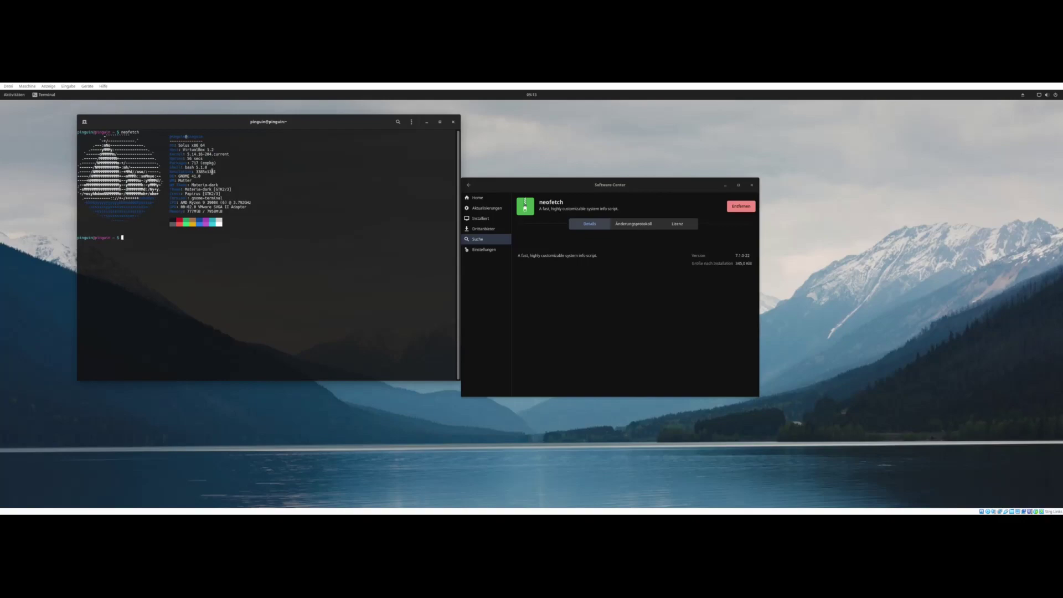
pyautogui.moveTo(225, 132); pyautogui.dragTo(258, 169)
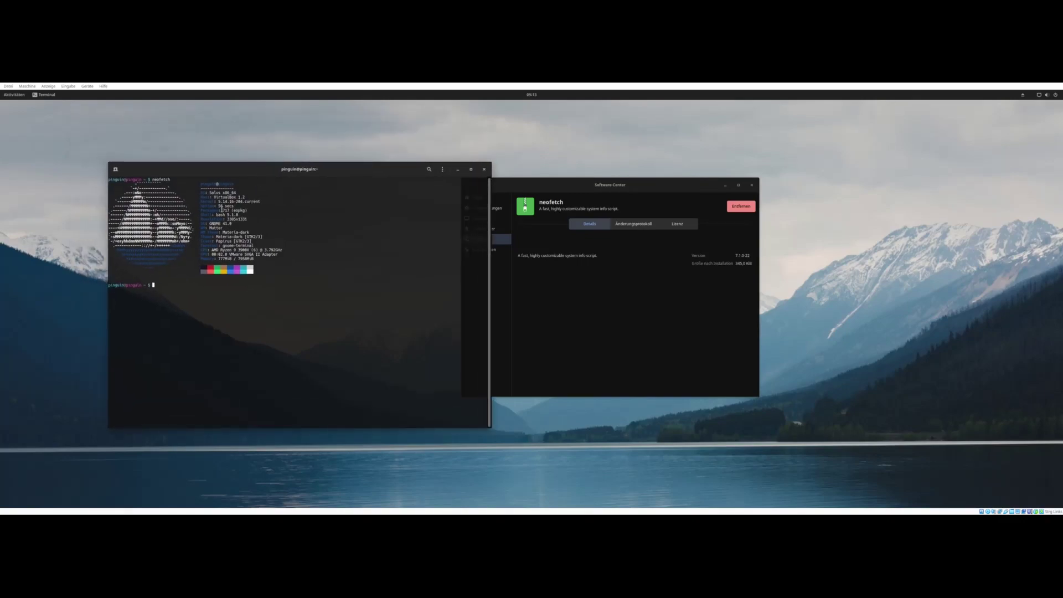
pyautogui.moveTo(228, 211); pyautogui.dragTo(225, 210)
pyautogui.click(229, 213)
pyautogui.moveTo(551, 191); pyautogui.dragTo(612, 174)
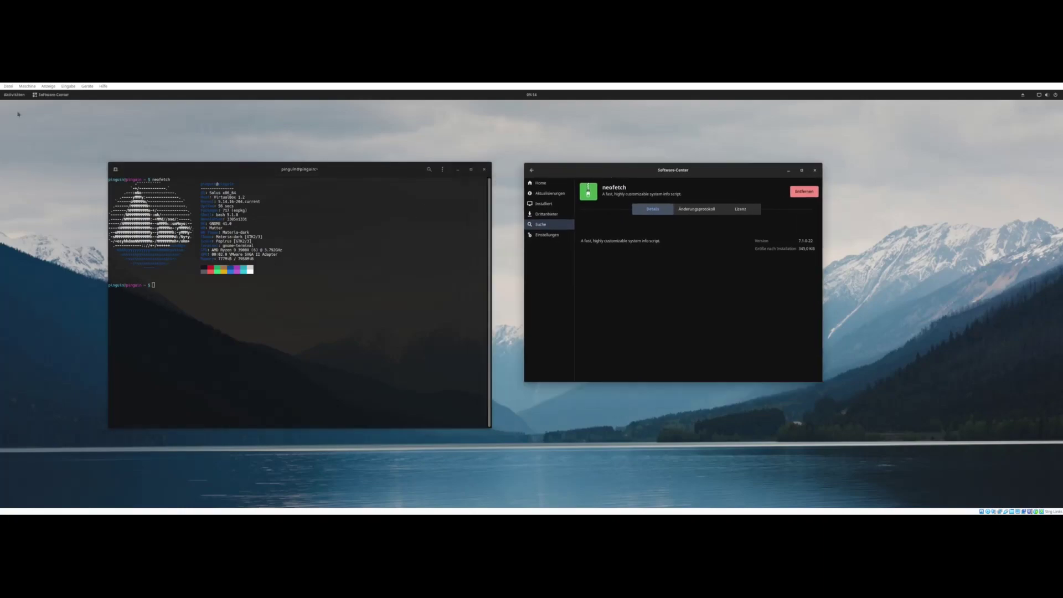
# - Open the Extensions app and enable Applications Menu and Places Status Indicator
pyautogui.click(14, 95)
pyautogui.click(609, 494)
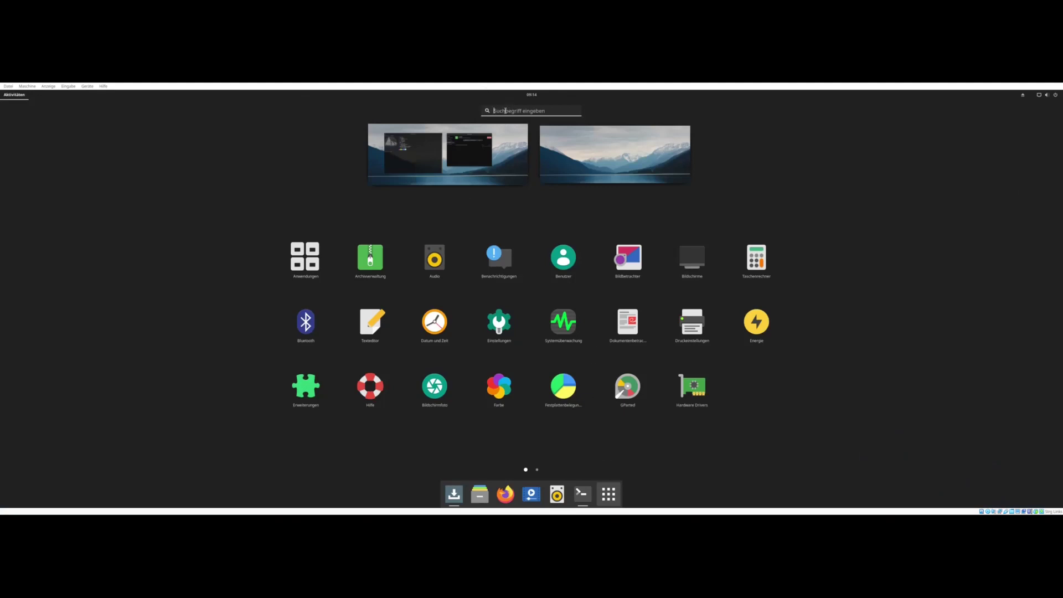
pyautogui.write('ex')
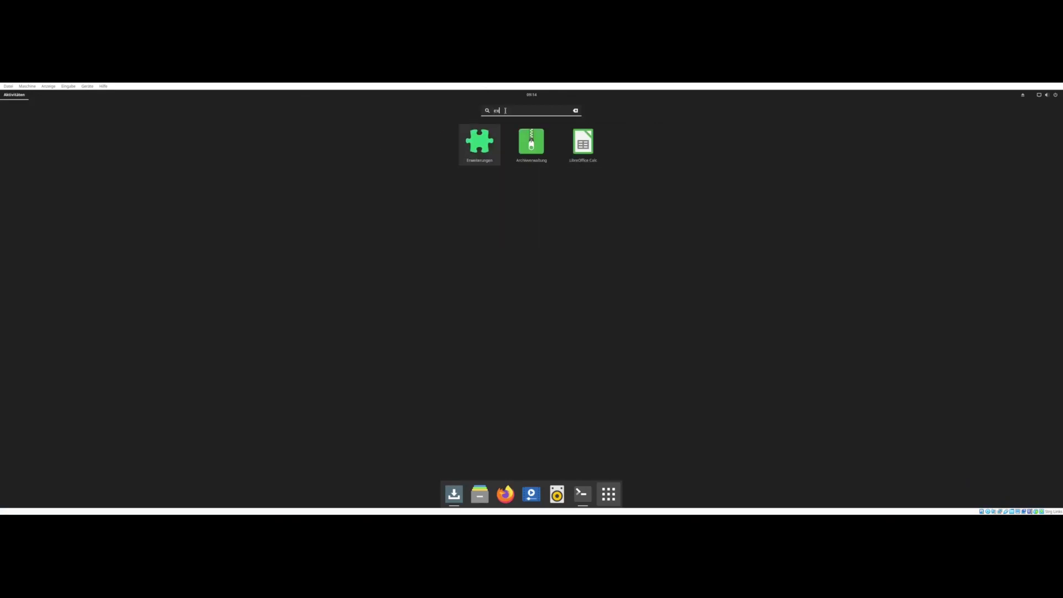
pyautogui.click(468, 147)
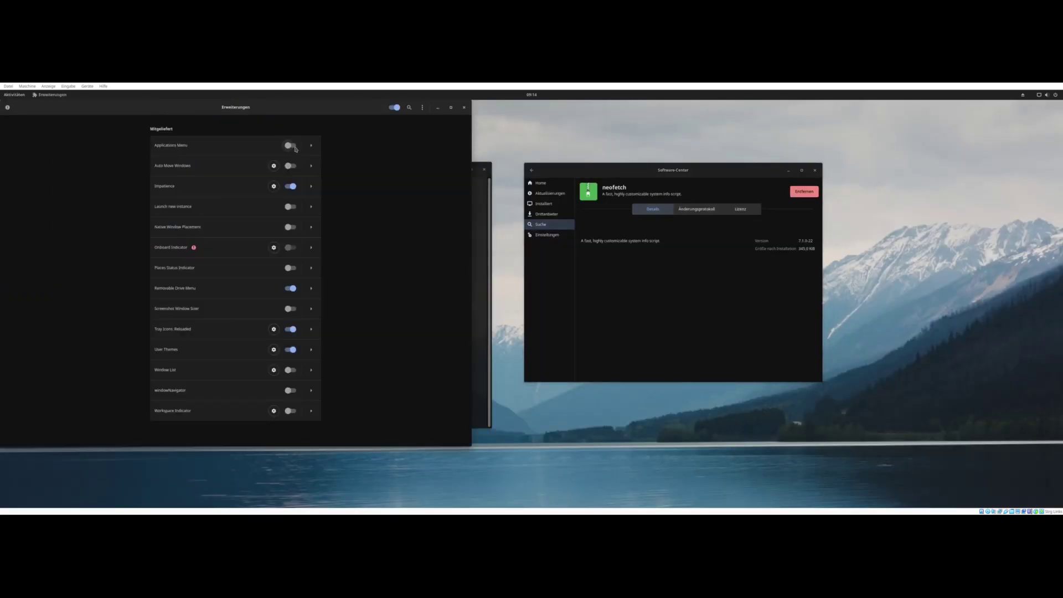
pyautogui.click(291, 146)
pyautogui.click(290, 268)
# - Try the new Applications and Places top-bar menus, close Extensions, and open Tweaks
pyautogui.click(45, 95)
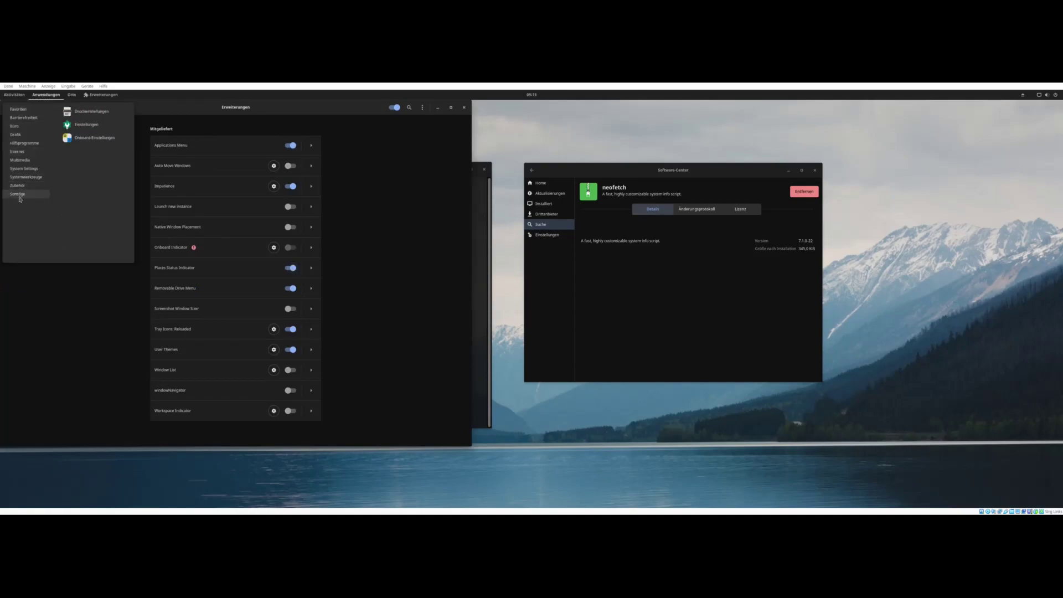
pyautogui.moveTo(18, 154)
pyautogui.click(72, 95)
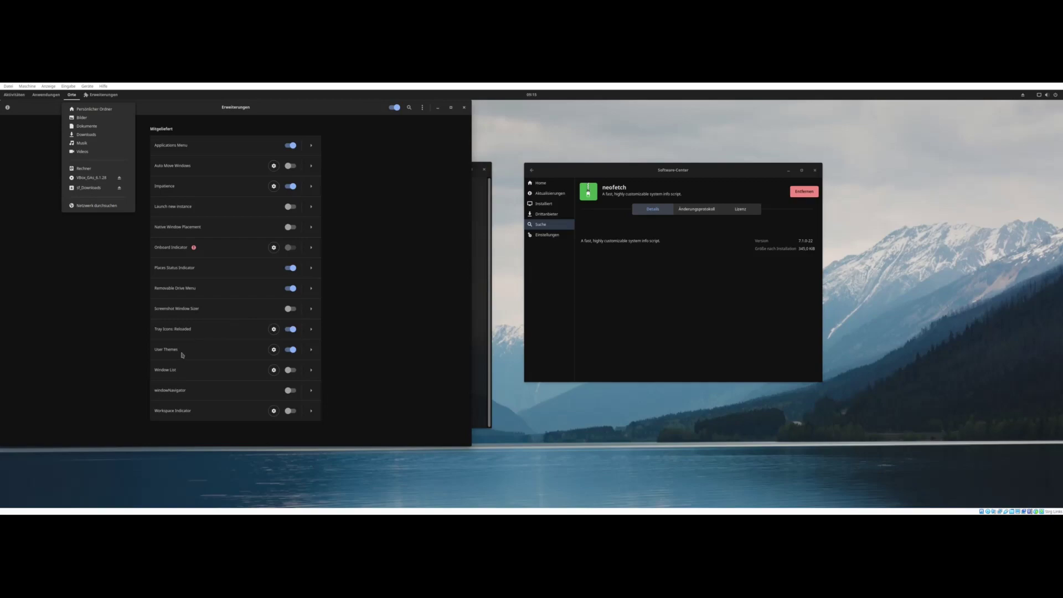
pyautogui.click(231, 357)
pyautogui.click(464, 107)
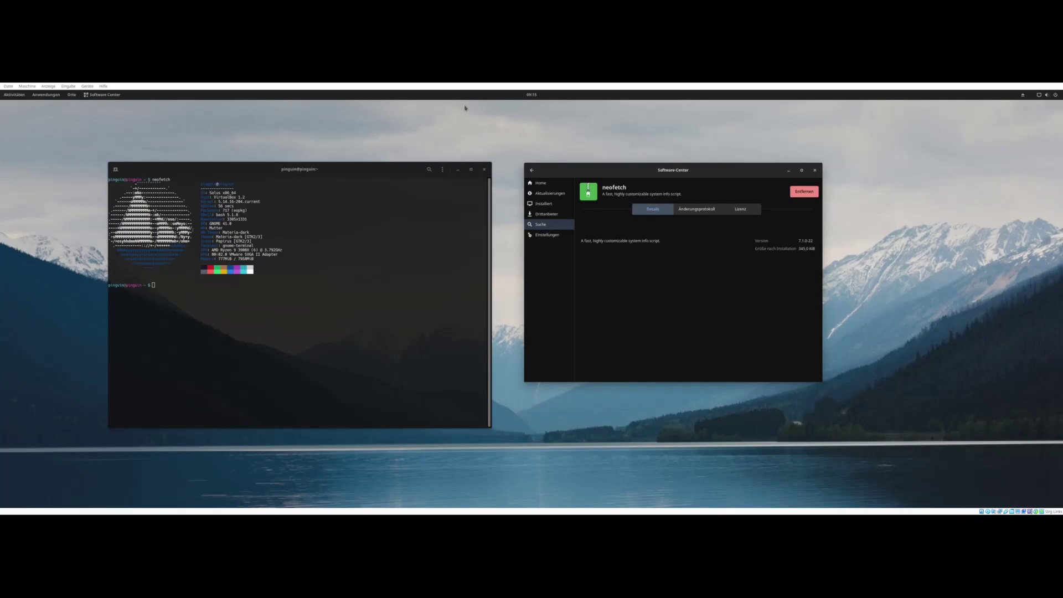
pyautogui.click(47, 95)
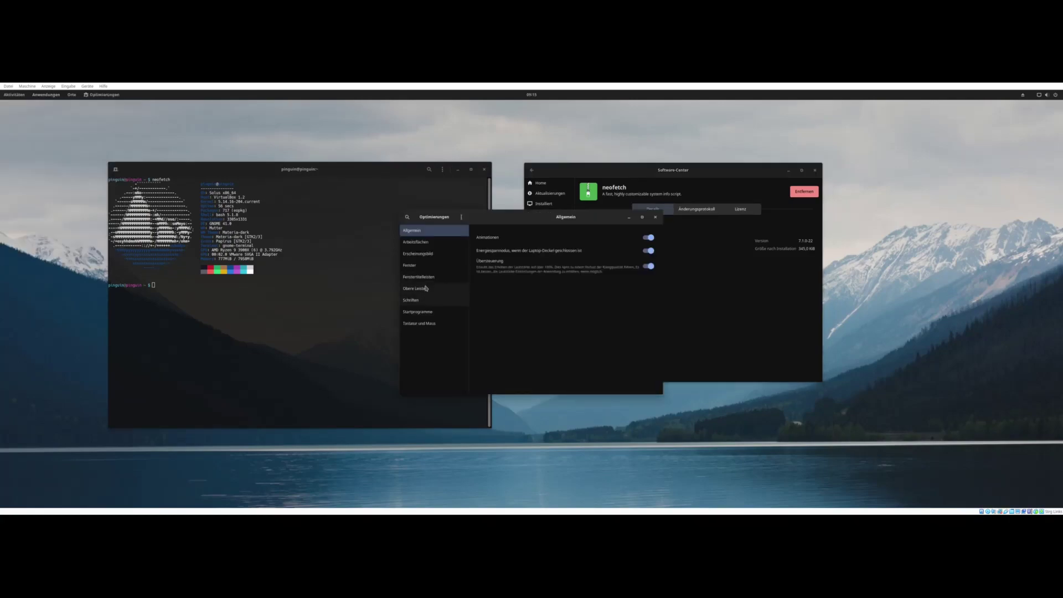
# - On the Appearance page, set the application theme to Flat-Plat and keep Papirus icons
pyautogui.click(417, 242)
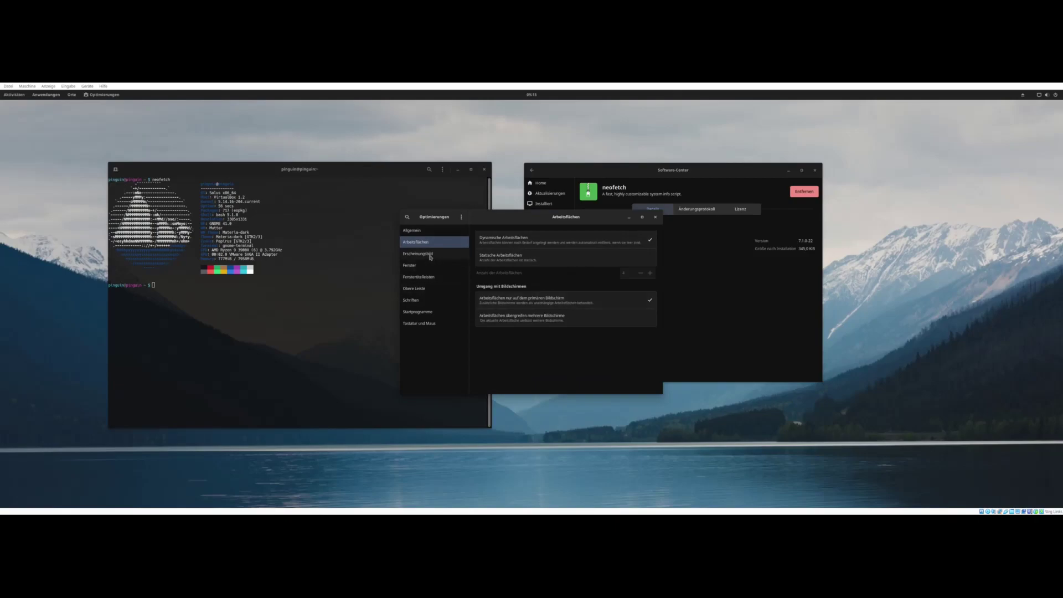
pyautogui.click(430, 256)
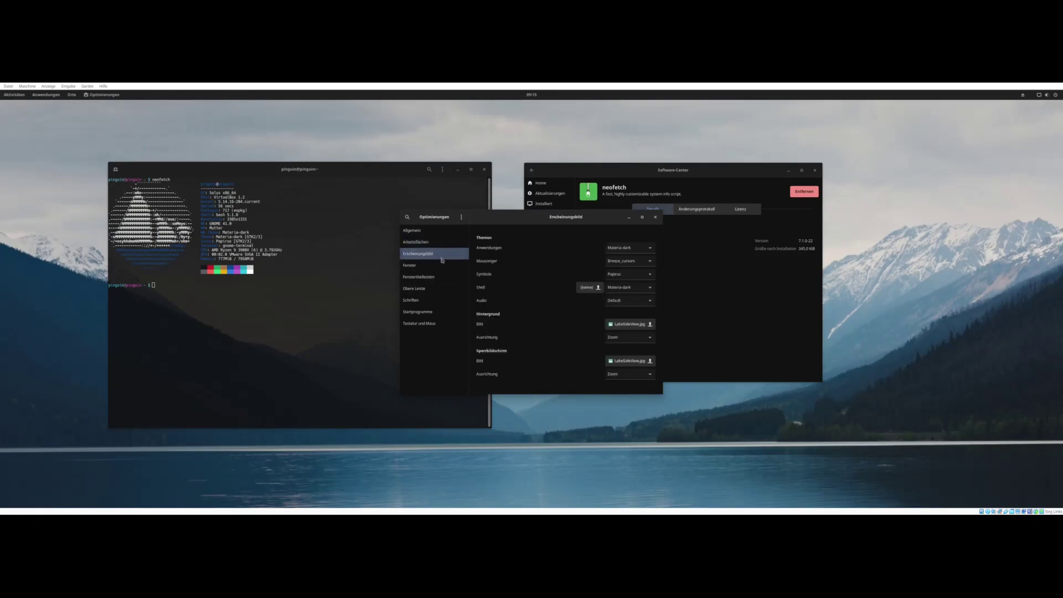
pyautogui.click(635, 252)
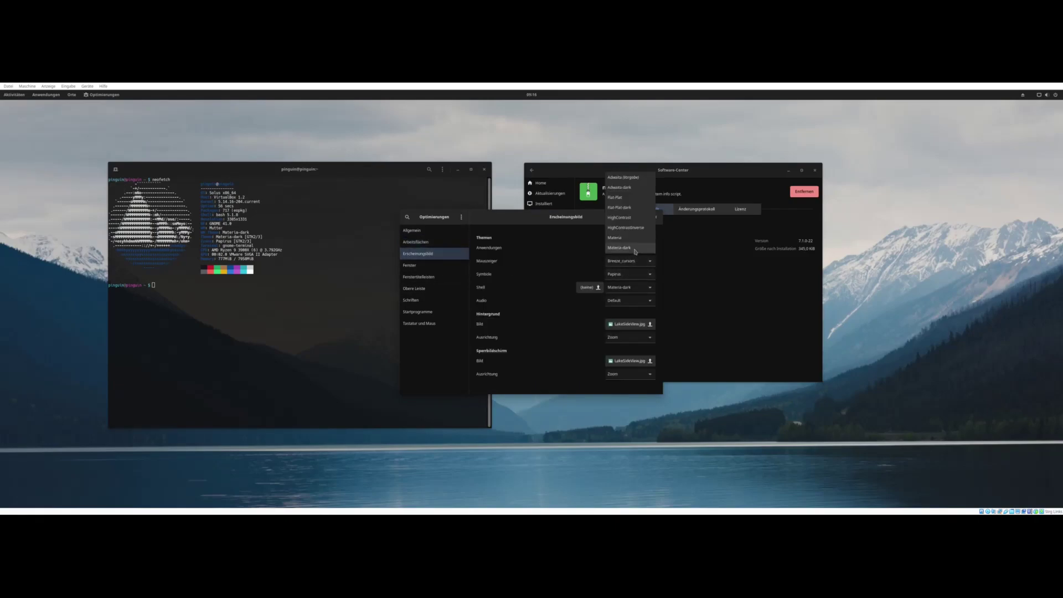
pyautogui.click(620, 198)
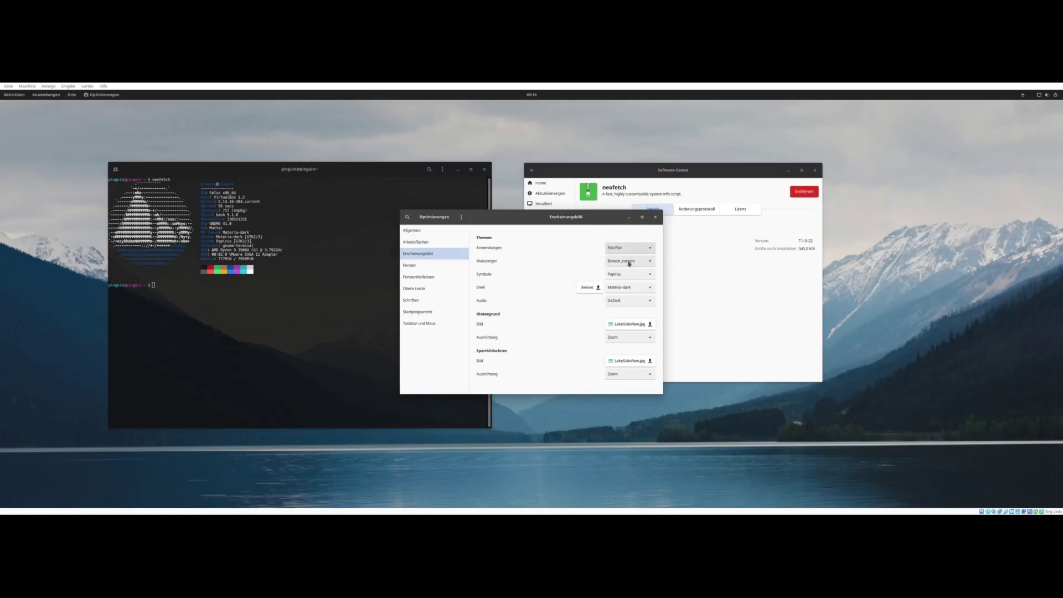
pyautogui.click(625, 274)
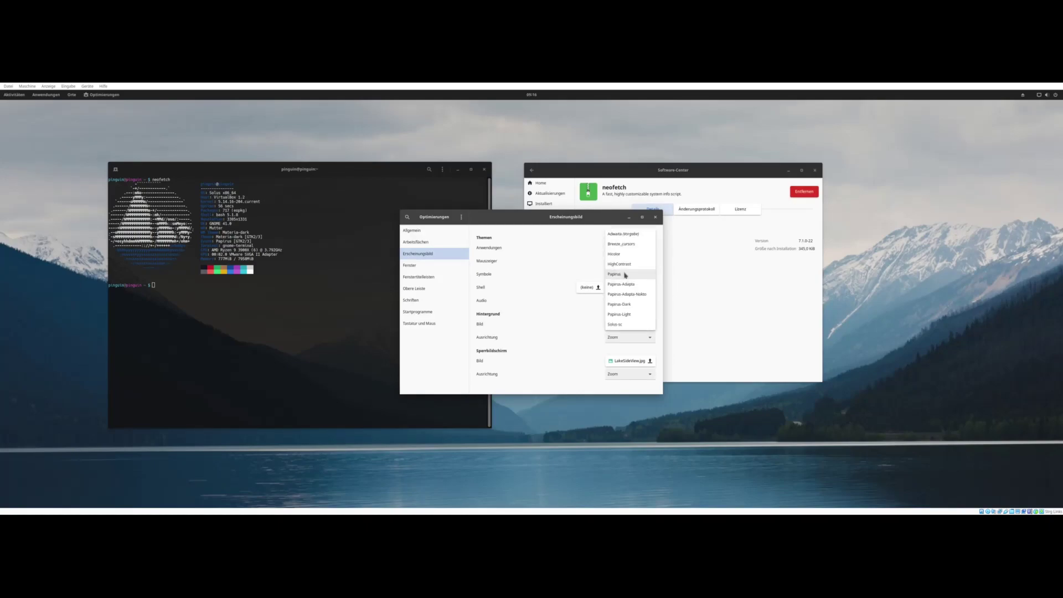
pyautogui.click(625, 274)
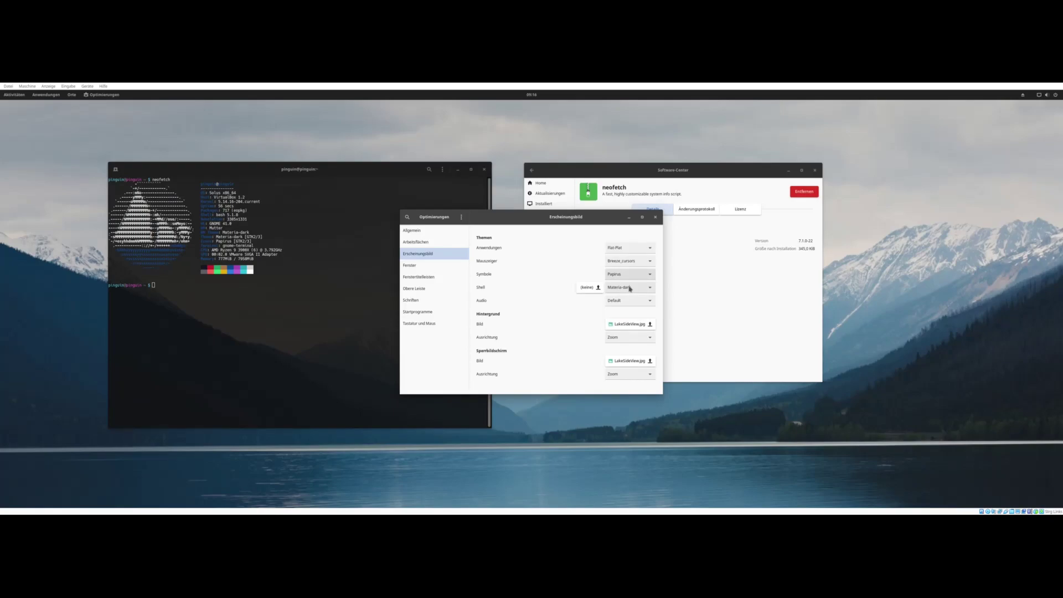
pyautogui.click(71, 95)
# - Open the home folder (Persönlicher Ordner) in Files and place its window at the upper left
pyautogui.click(73, 110)
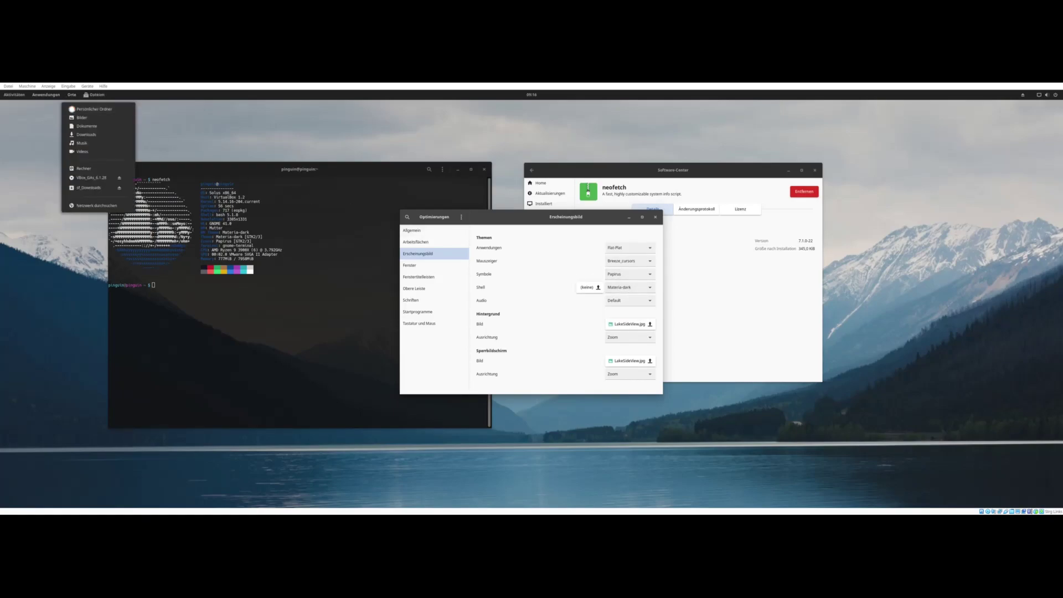
pyautogui.moveTo(143, 107); pyautogui.dragTo(415, 133)
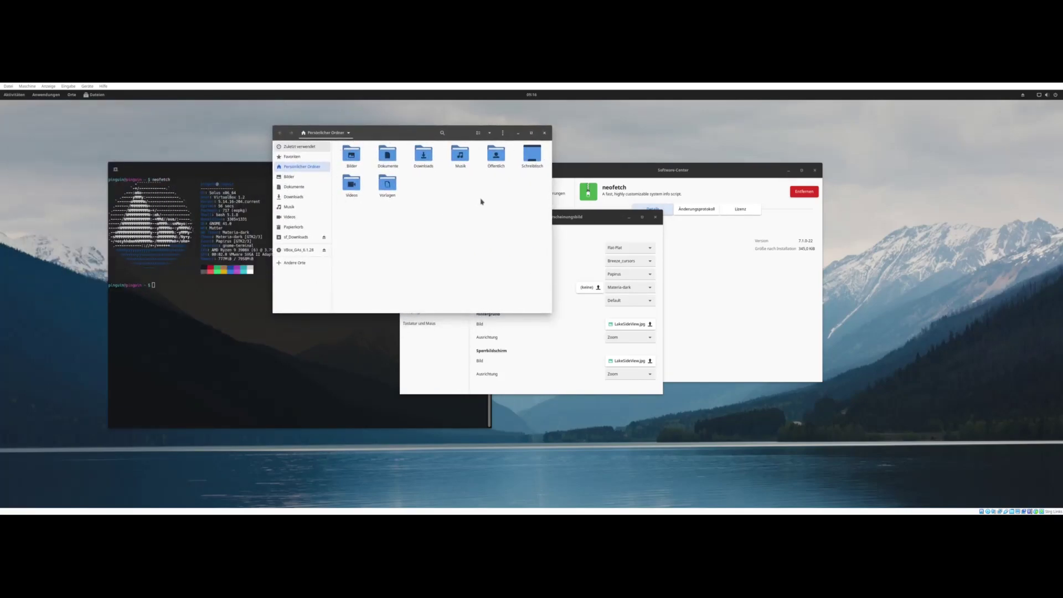
pyautogui.moveTo(464, 134); pyautogui.dragTo(265, 121)
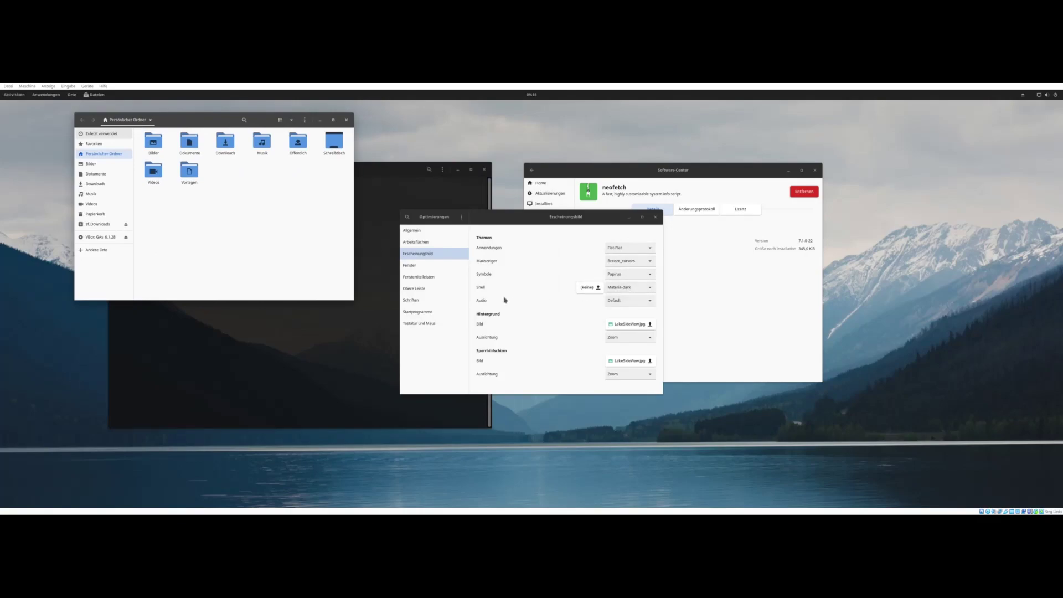
# - Look through Tweaks' window, title bar and top bar pages, checking the calendar popup
pyautogui.click(407, 266)
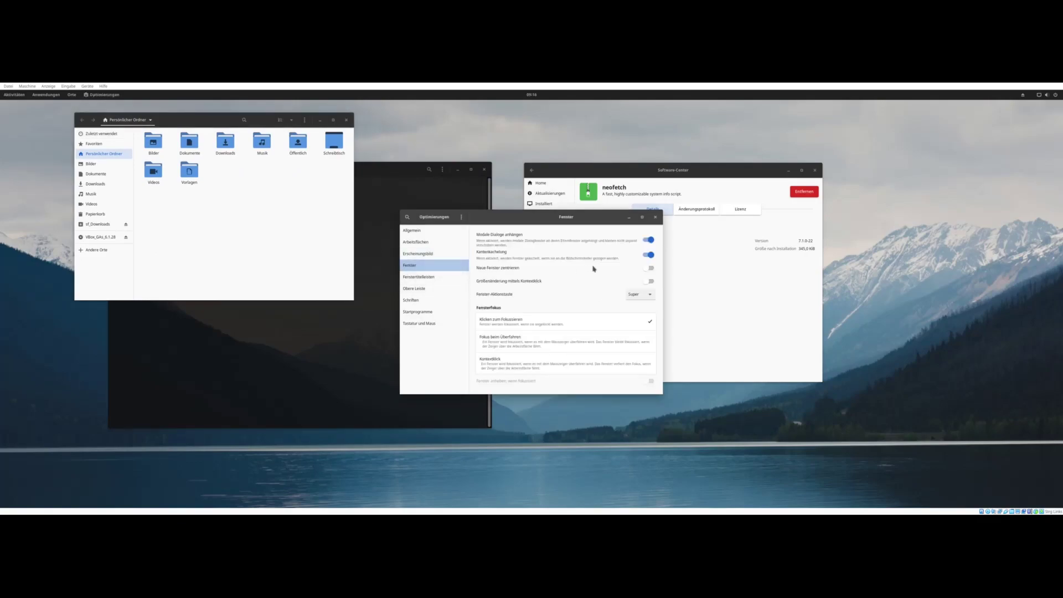
pyautogui.click(418, 277)
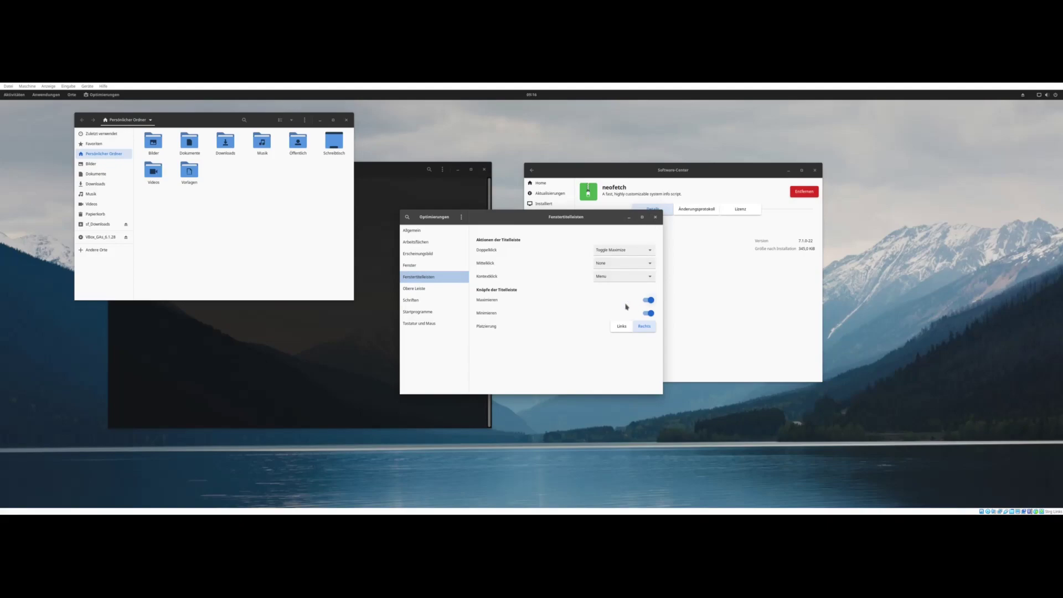
pyautogui.click(417, 288)
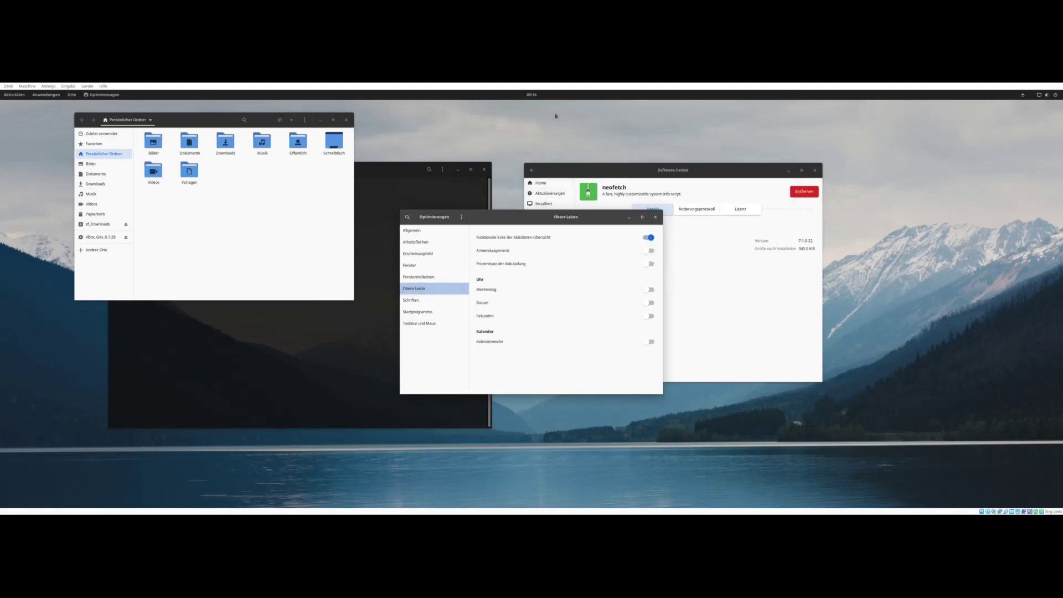
pyautogui.click(531, 95)
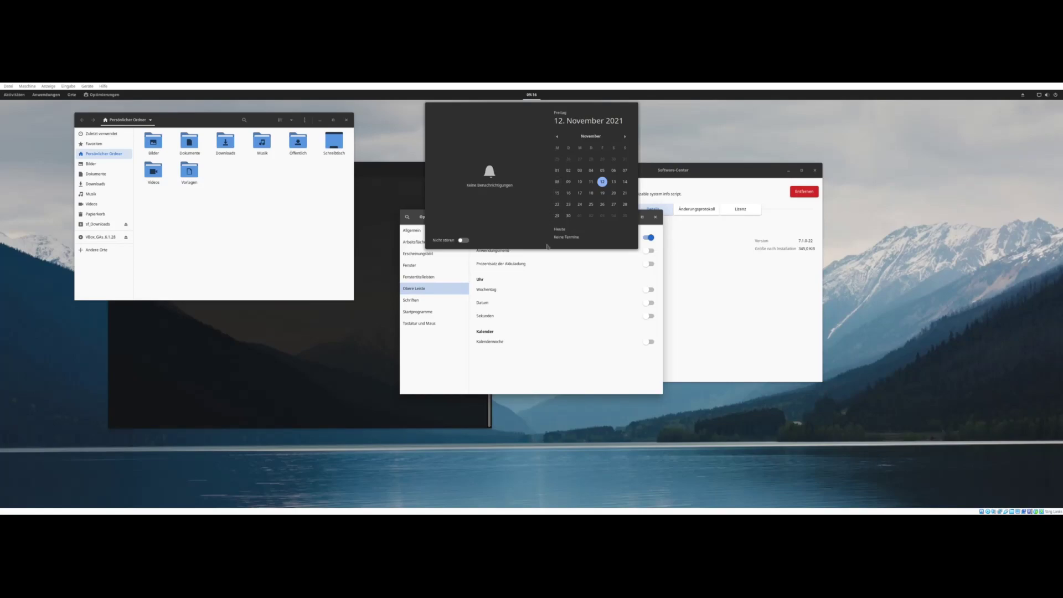
pyautogui.click(588, 288)
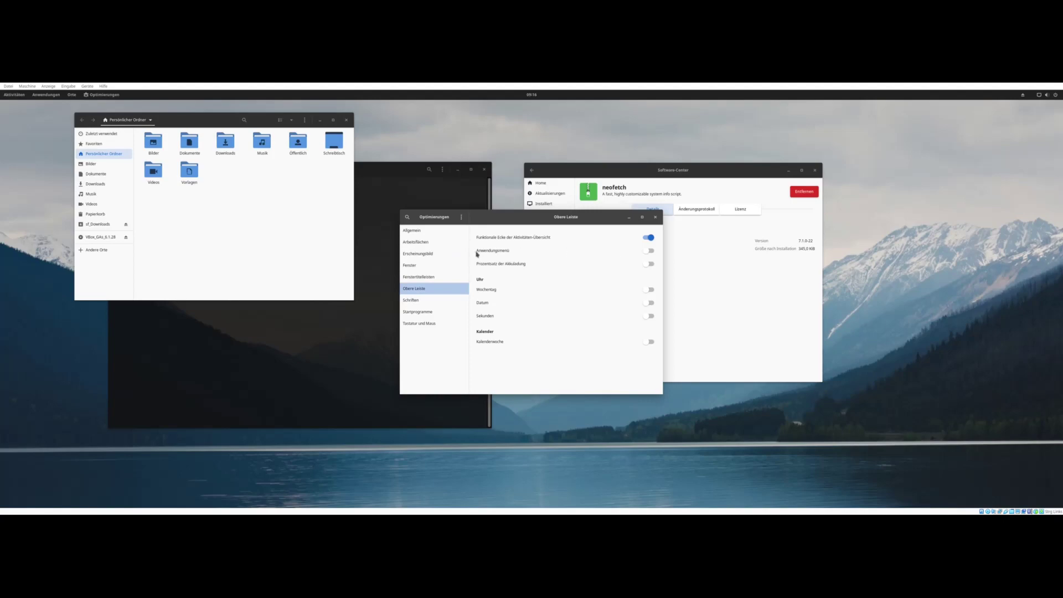
# - Turn on the application menu, clock weekday, date, seconds and calendar week numbers, then verify in the calendar
pyautogui.click(649, 251)
pyautogui.click(651, 289)
pyautogui.click(651, 303)
pyautogui.click(652, 316)
pyautogui.click(652, 343)
pyautogui.click(544, 96)
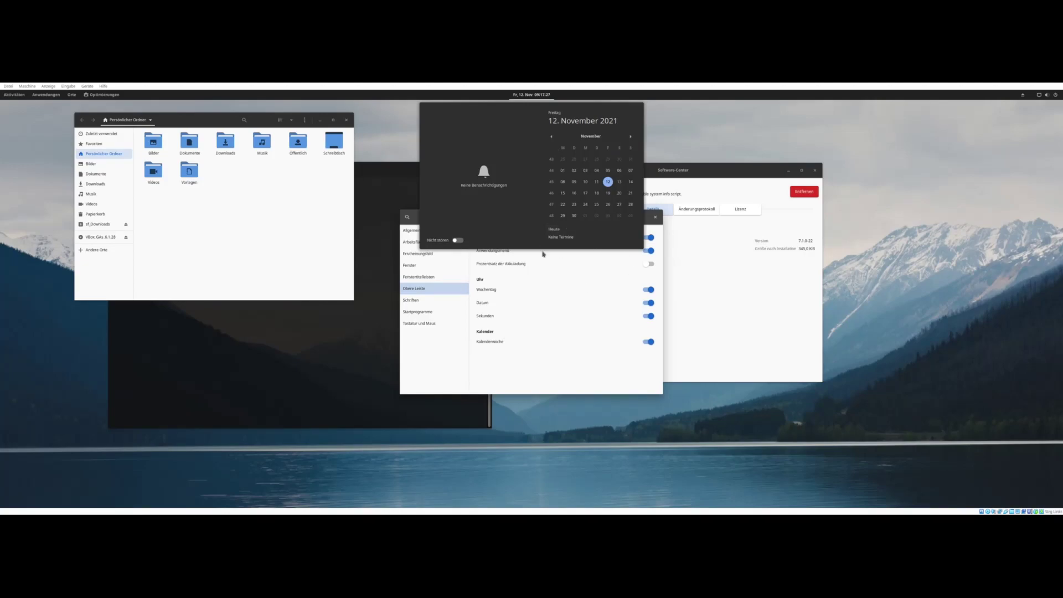
pyautogui.click(586, 380)
# - Browse the fonts, startup applications and keyboard-and-mouse pages, then close Tweaks
pyautogui.click(414, 300)
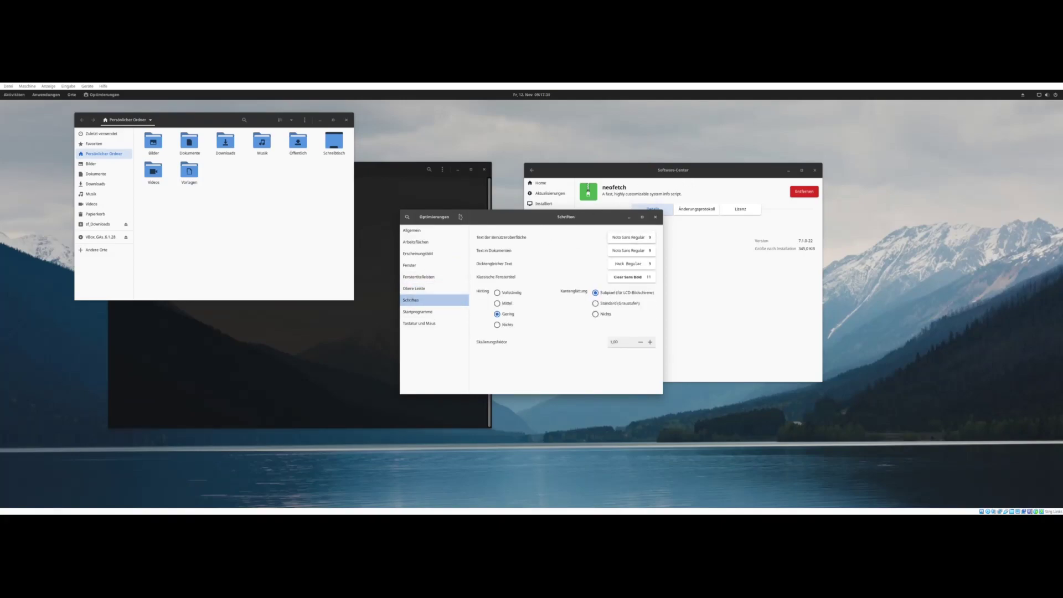
pyautogui.click(431, 311)
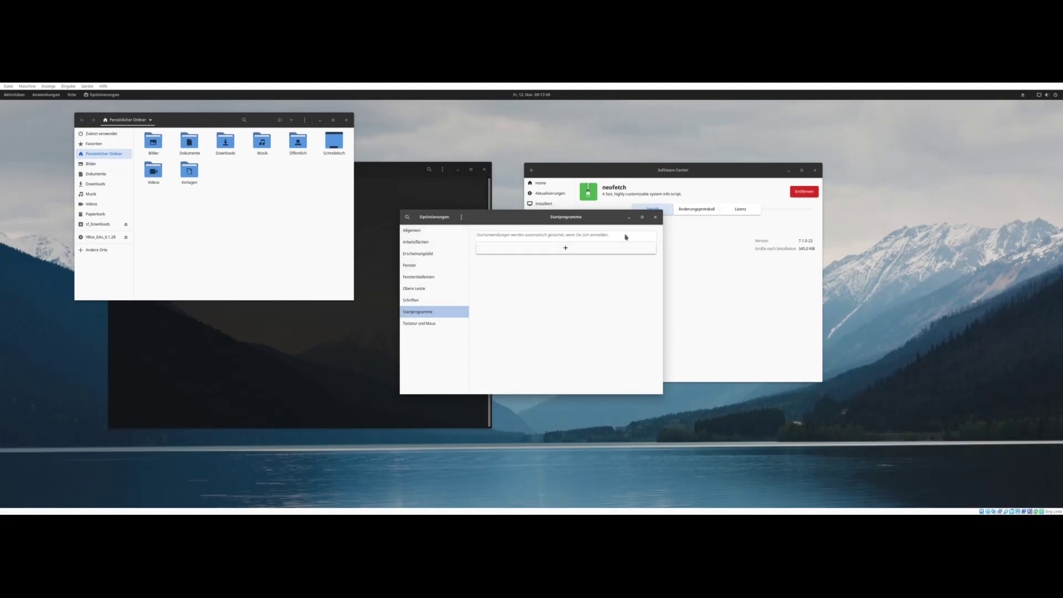
pyautogui.click(430, 324)
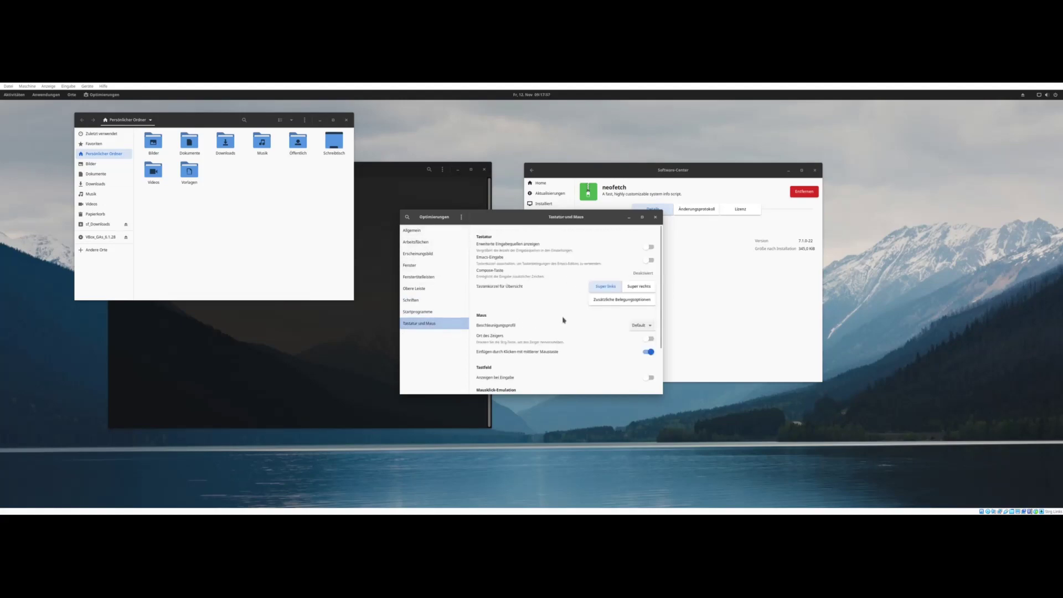
pyautogui.scroll(-2, 563, 320)
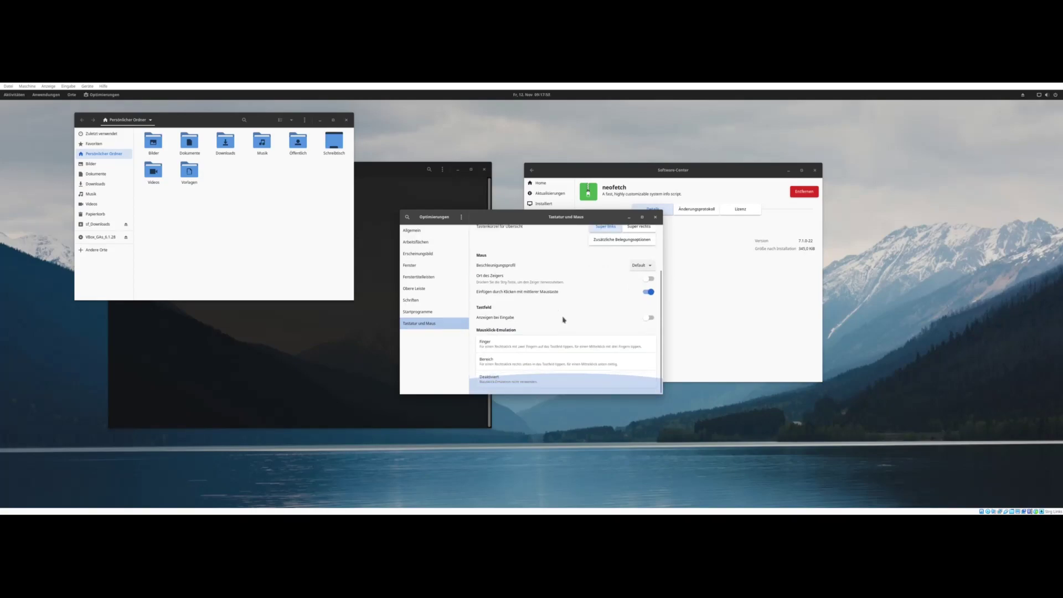
pyautogui.scroll(2, 562, 315)
pyautogui.click(414, 231)
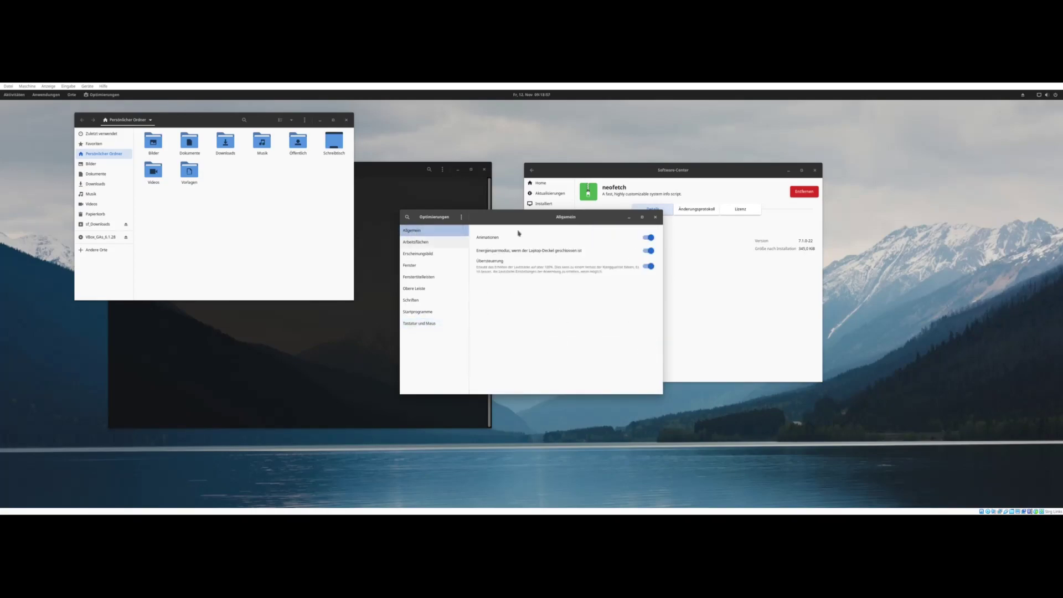
pyautogui.click(655, 217)
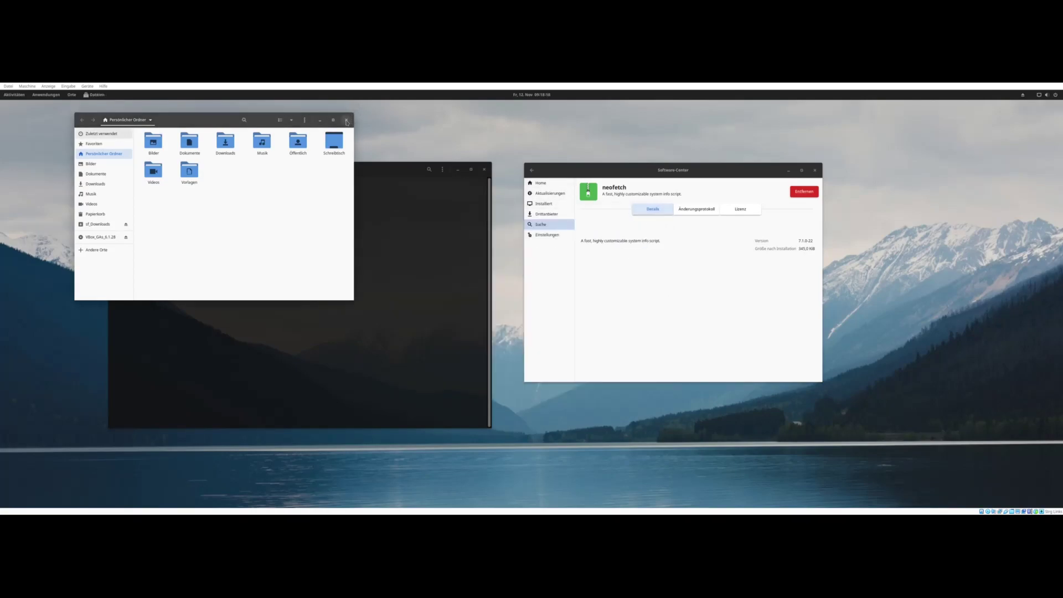
# - Close Files and reopen the home folder via Orte in an enlarged, centred window
pyautogui.click(346, 120)
pyautogui.click(72, 95)
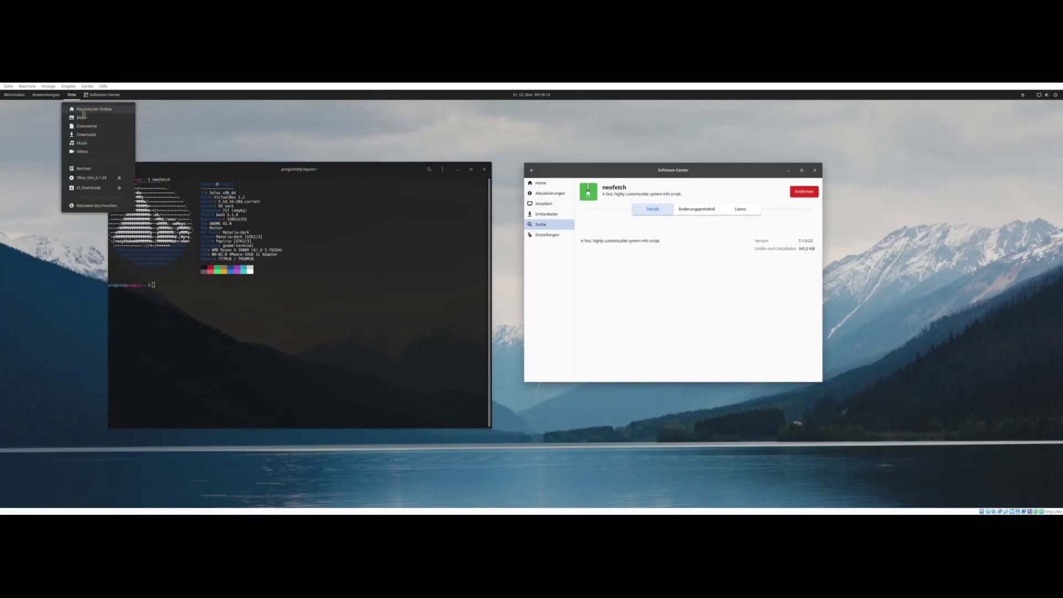
pyautogui.click(89, 110)
pyautogui.moveTo(277, 288); pyautogui.dragTo(519, 408)
pyautogui.moveTo(272, 111); pyautogui.dragTo(562, 137)
# - Review the Behavior and Search & Preview tabs in Files preferences, then close them
pyautogui.click(759, 133)
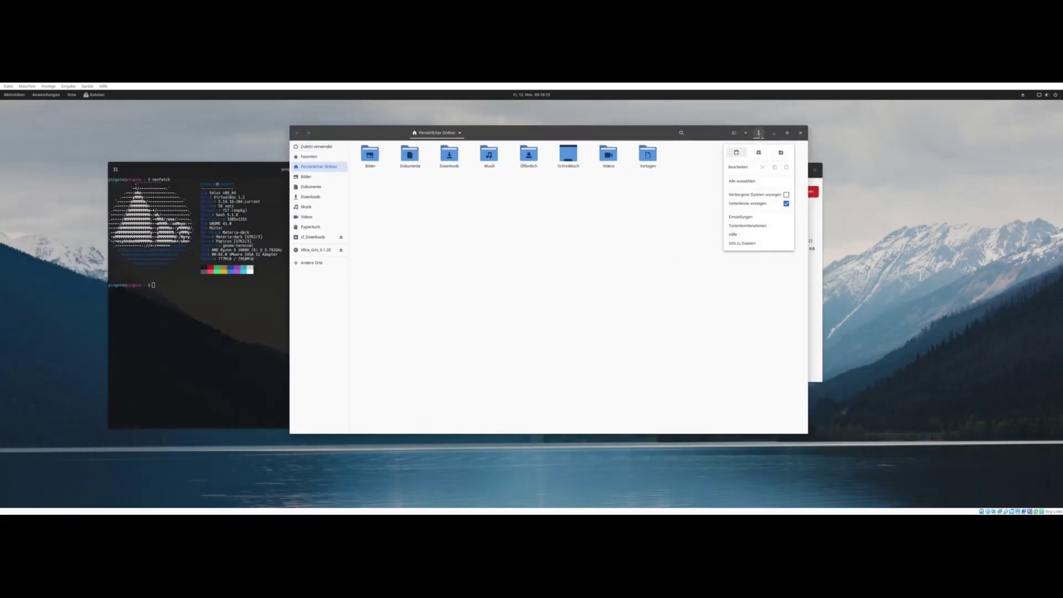
pyautogui.click(740, 216)
pyautogui.click(538, 215)
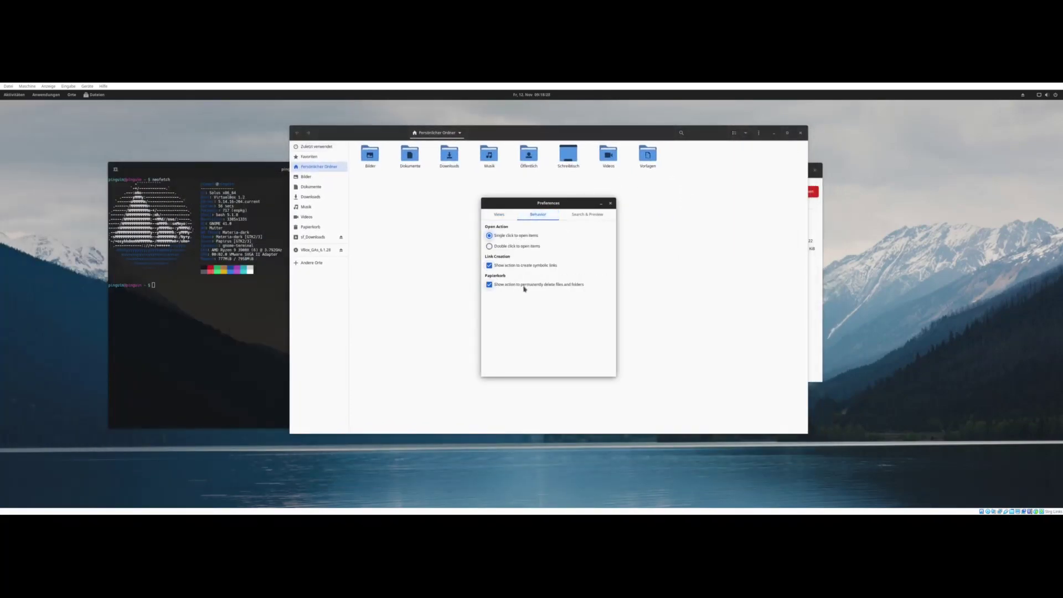
pyautogui.click(589, 215)
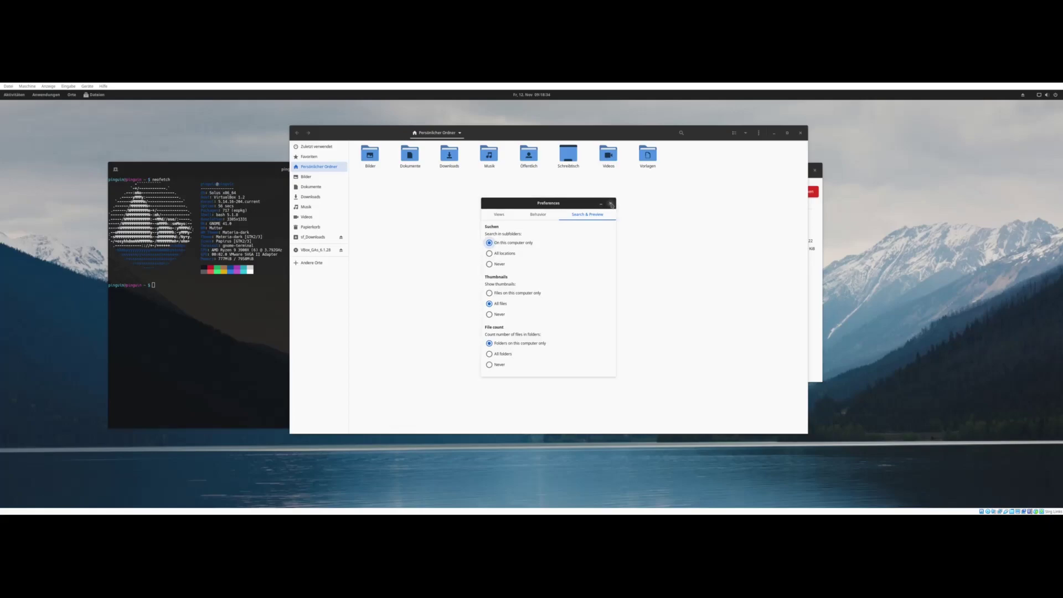
pyautogui.click(610, 205)
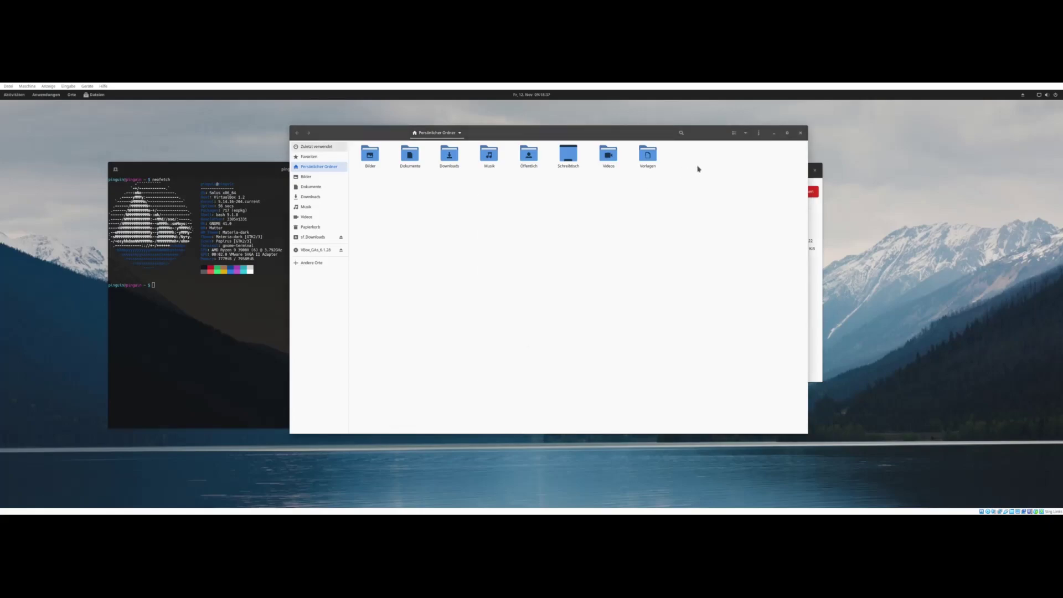
# - Open Bilder in a new tab, also trying a separate Bilder window and closing it
pyautogui.click(97, 96)
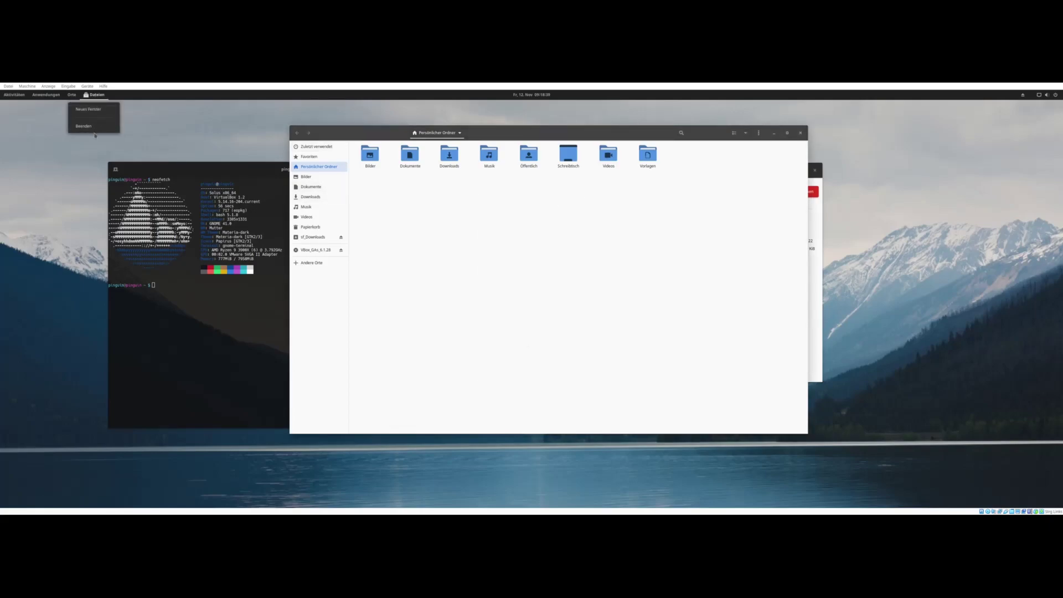
pyautogui.click(474, 242)
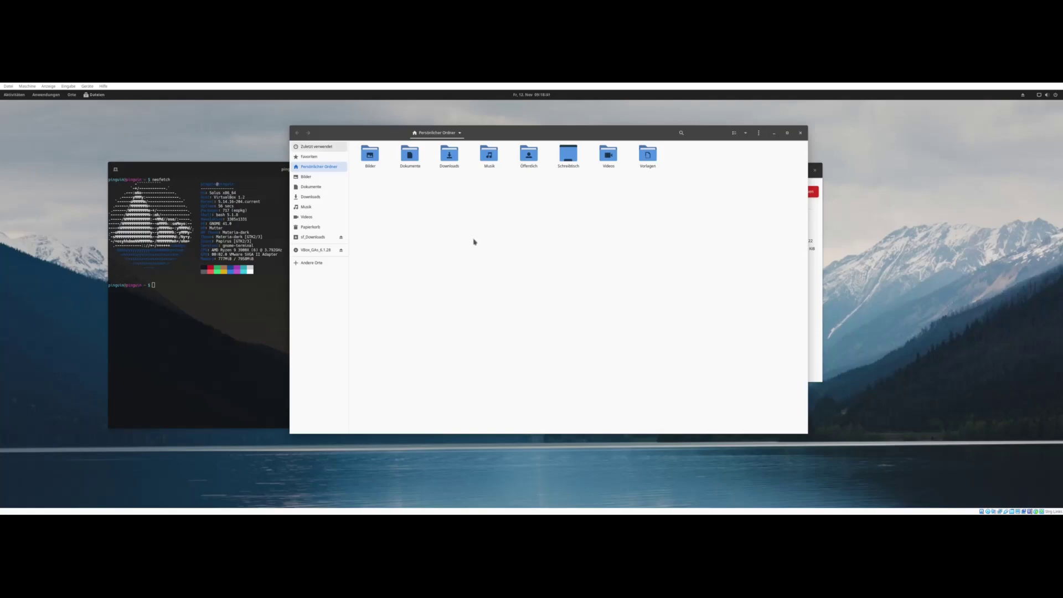
pyautogui.rightClick(303, 177)
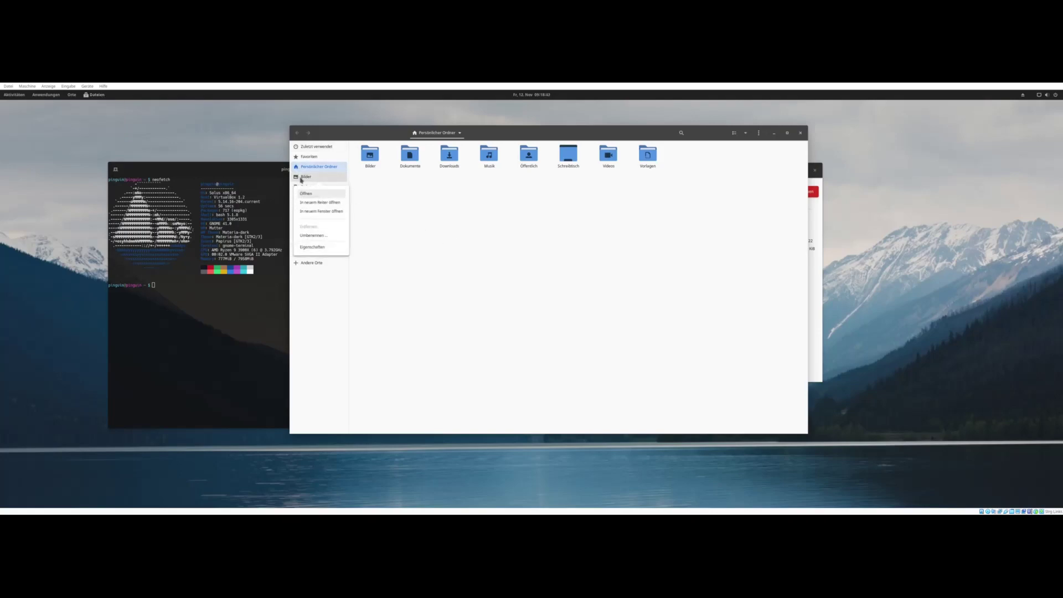
pyautogui.click(331, 204)
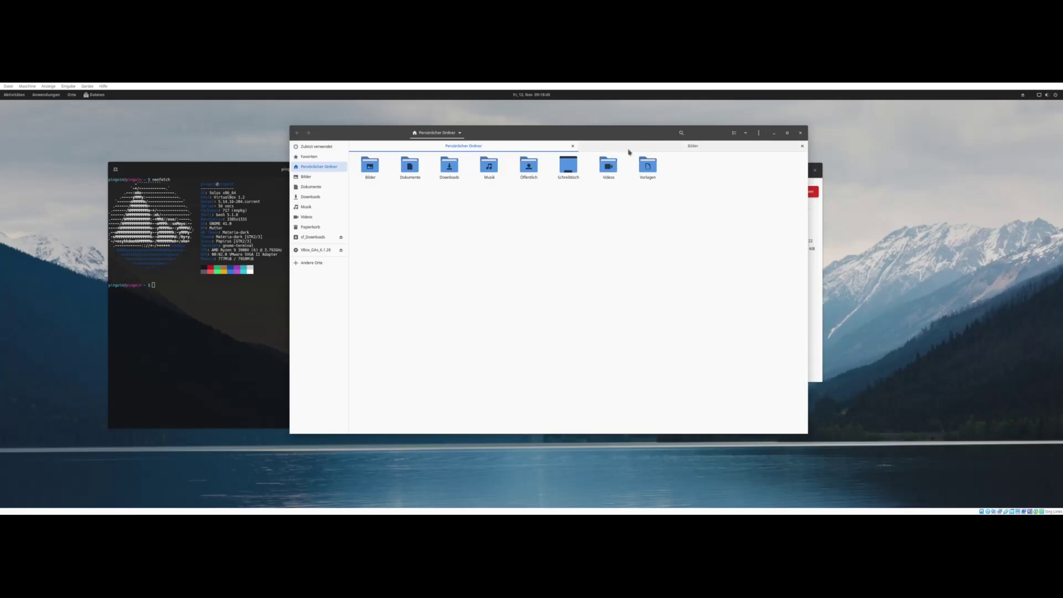
pyautogui.rightClick(317, 175)
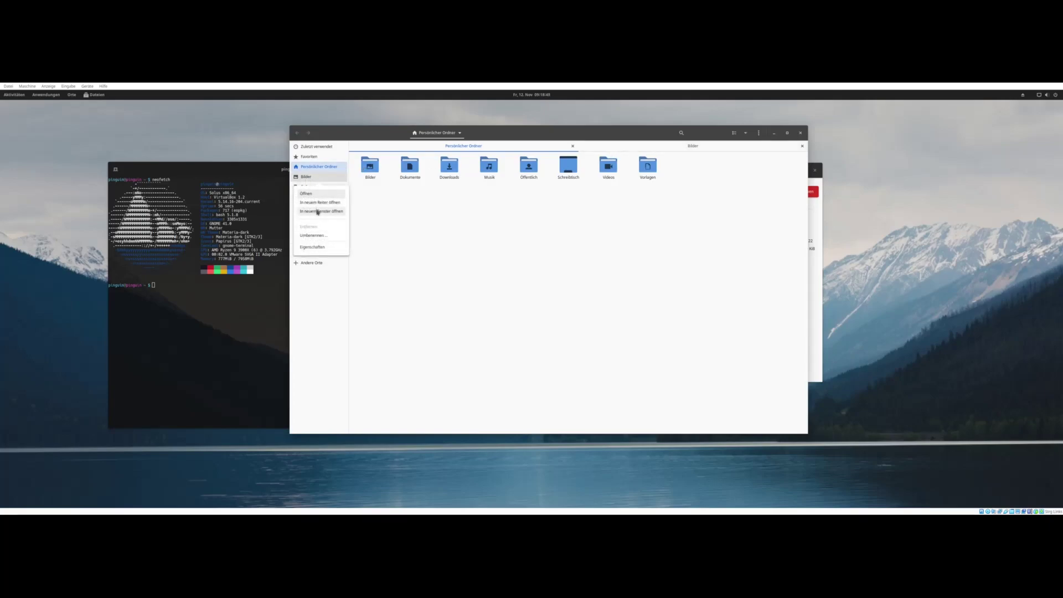
pyautogui.click(318, 211)
pyautogui.click(272, 107)
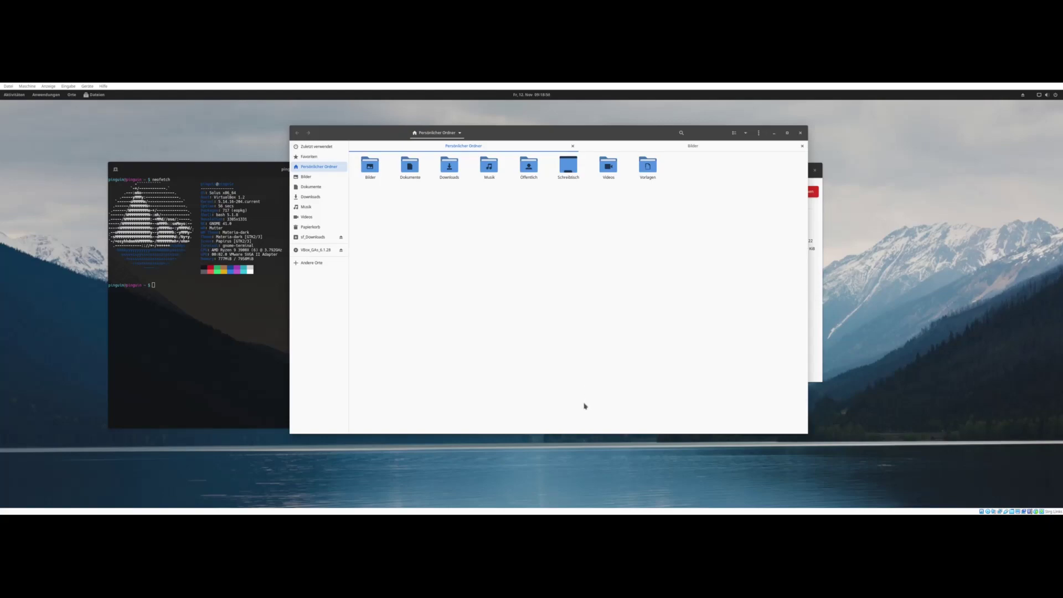
# - Switch between the home and Bilder tabs, then show the Rechner root file system via Andere Orte
pyautogui.click(592, 147)
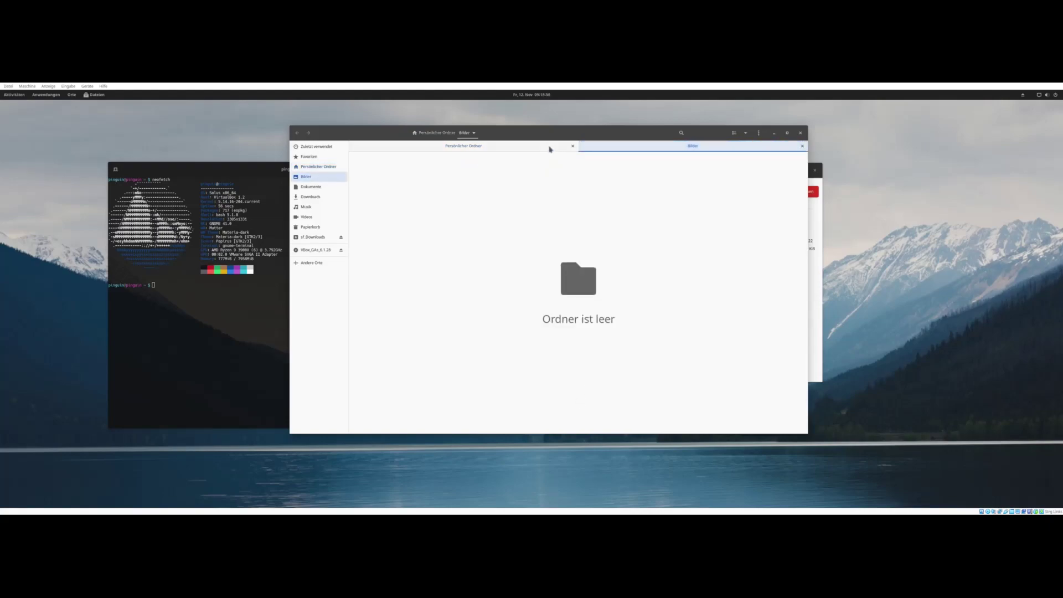
pyautogui.click(544, 146)
pyautogui.click(588, 146)
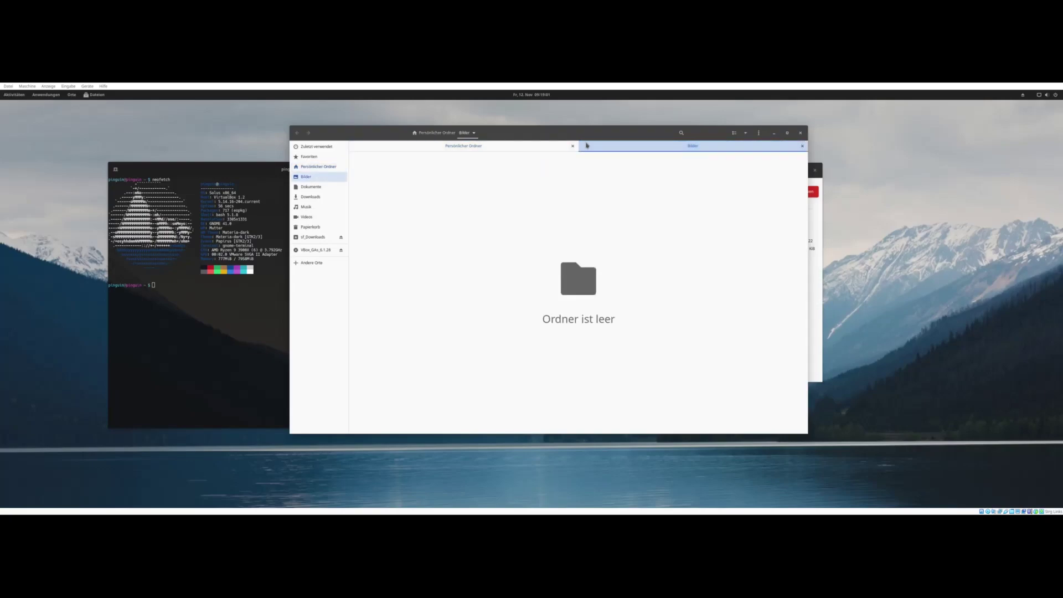
pyautogui.click(546, 146)
pyautogui.click(592, 147)
pyautogui.click(545, 146)
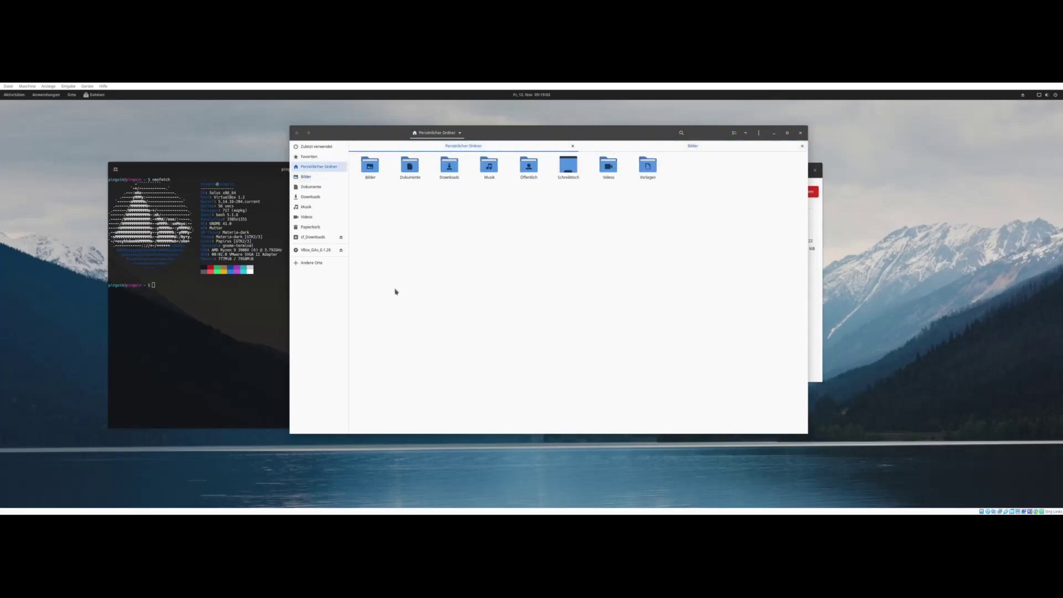
pyautogui.click(311, 263)
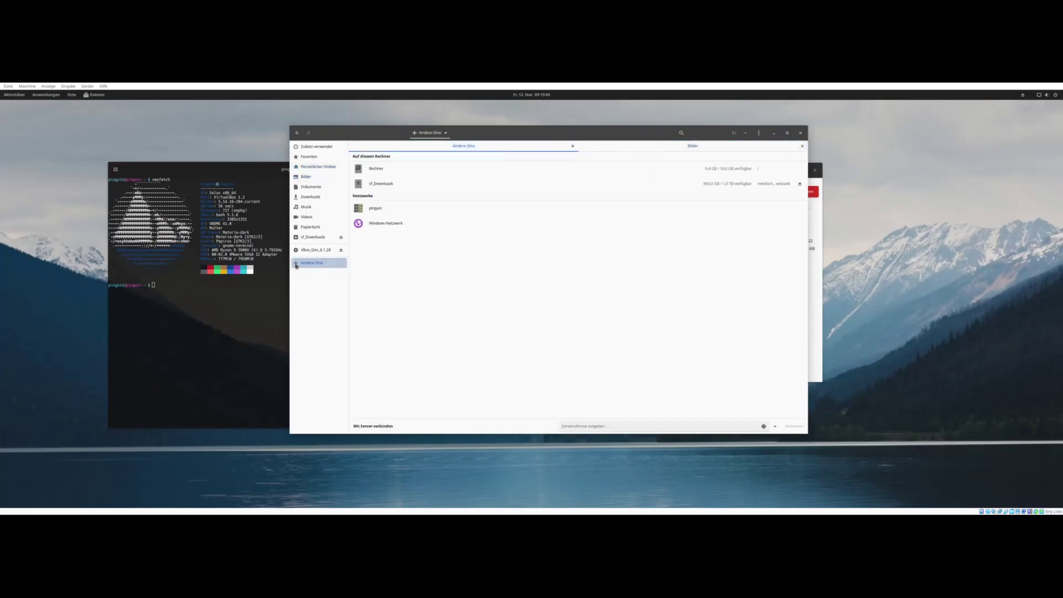
pyautogui.click(390, 171)
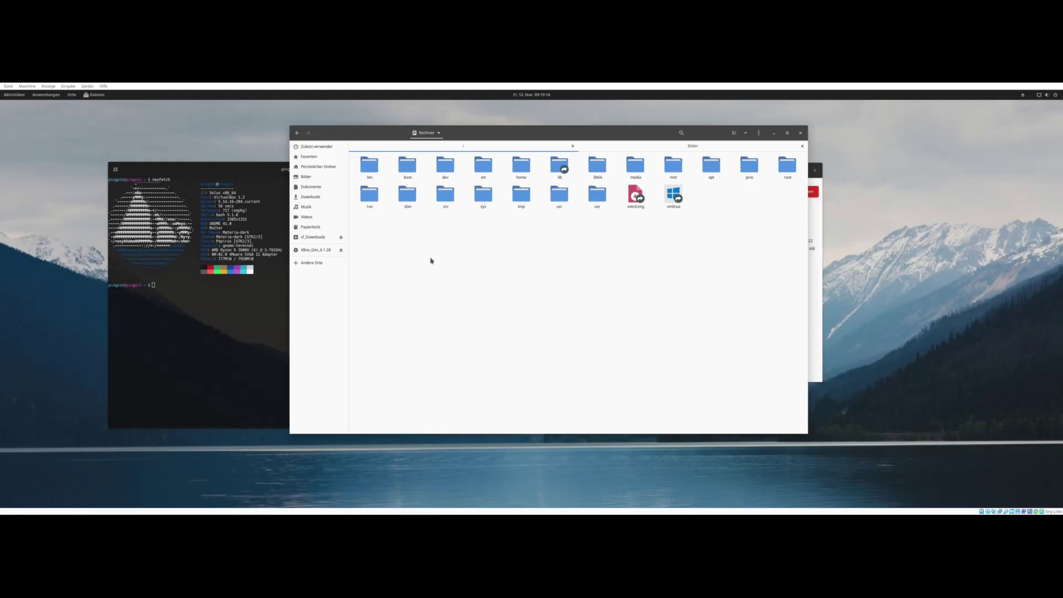
pyautogui.moveTo(633, 132); pyautogui.dragTo(642, 129)
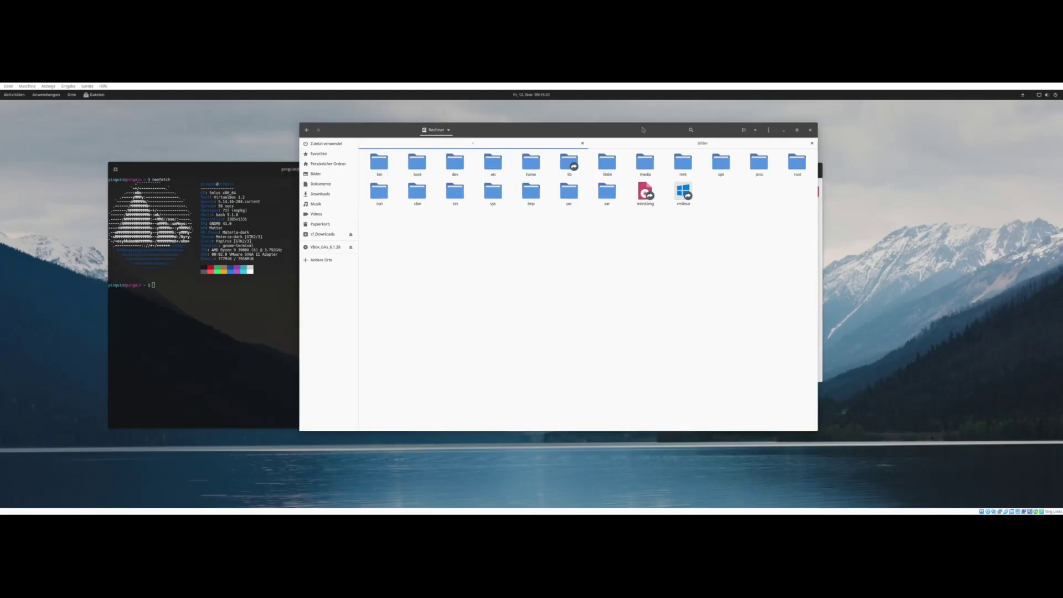